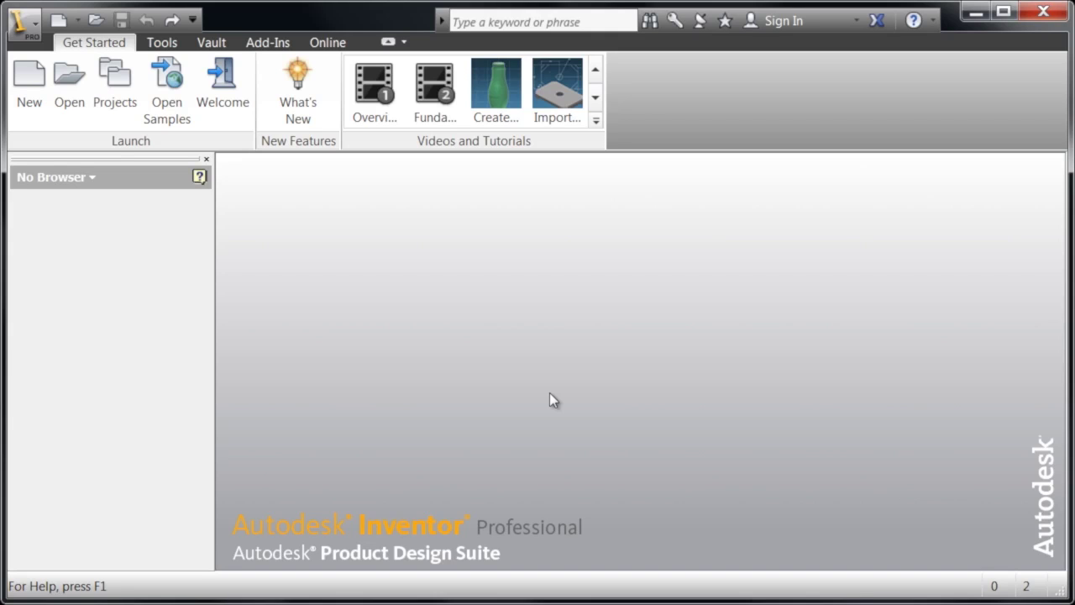
Step: Create a new assembly from the Standard.iam template and place one instance of Bellypan.ipt in it
{"action": "left_click", "coordinate": [27, 101]}
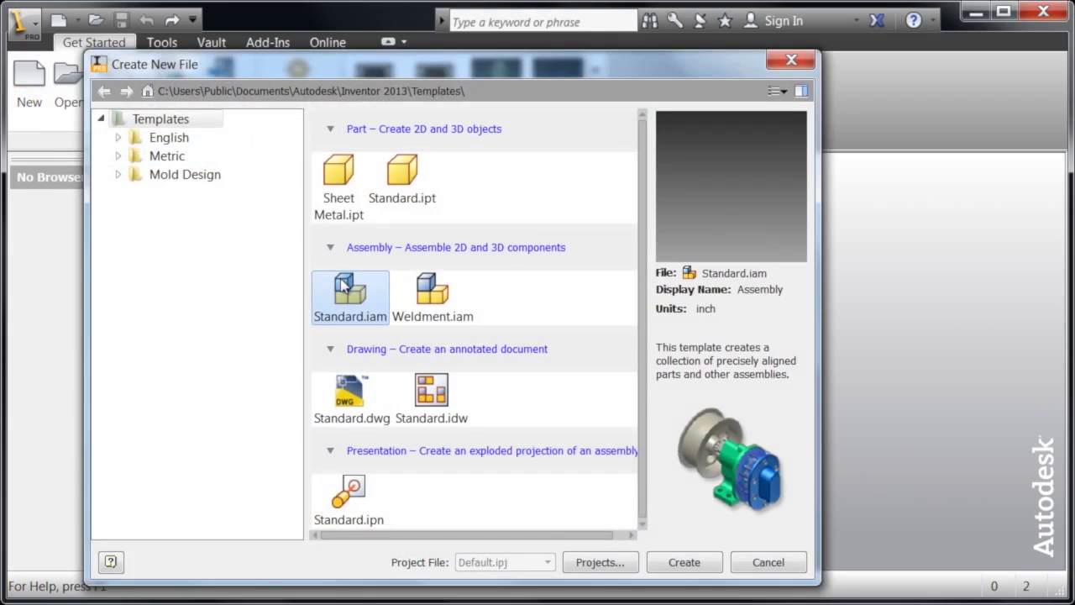
{"action": "double_click", "coordinate": [343, 286]}
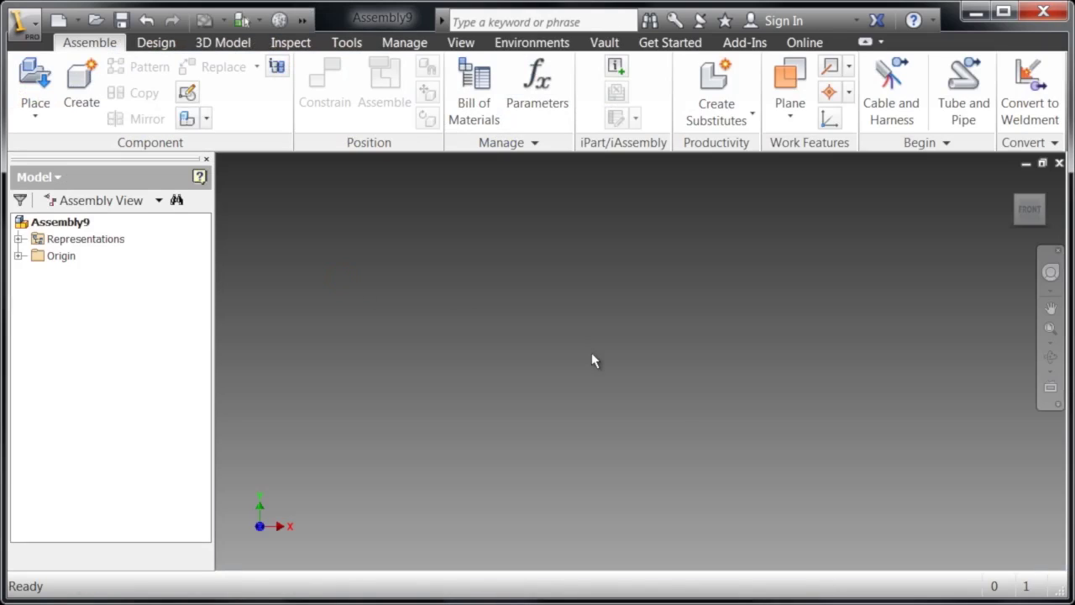
{"action": "right_click", "coordinate": [592, 352]}
{"action": "left_click", "coordinate": [584, 297]}
{"action": "left_click", "coordinate": [497, 294]}
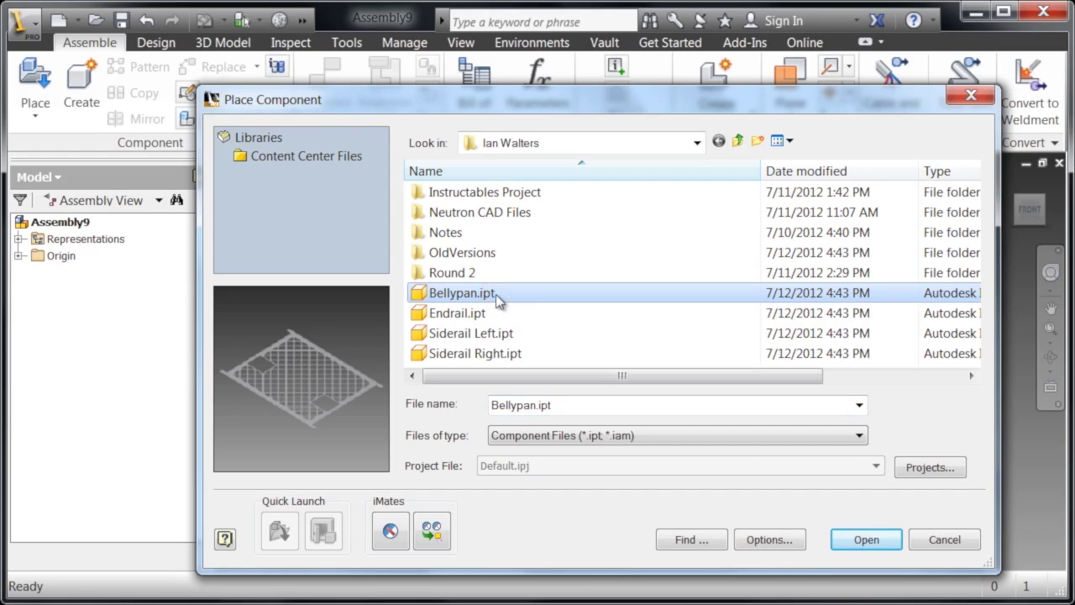
{"action": "left_click", "coordinate": [860, 542]}
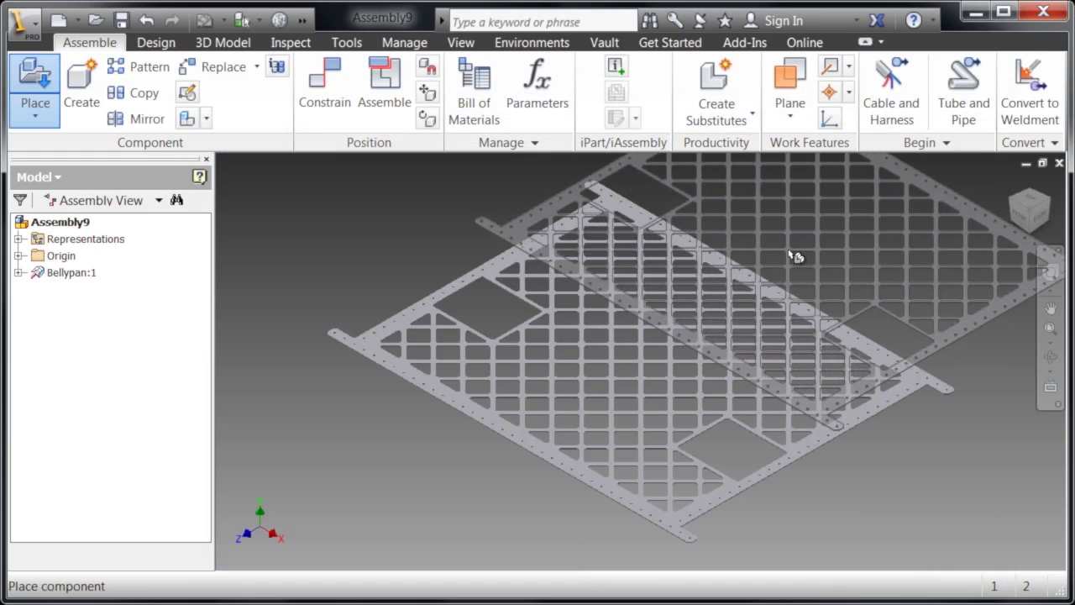
{"action": "key", "text": "Escape"}
Step: Place one instance each of Siderail Left.ipt and Siderail Right.ipt together over the bellypan
{"action": "right_click", "coordinate": [791, 253]}
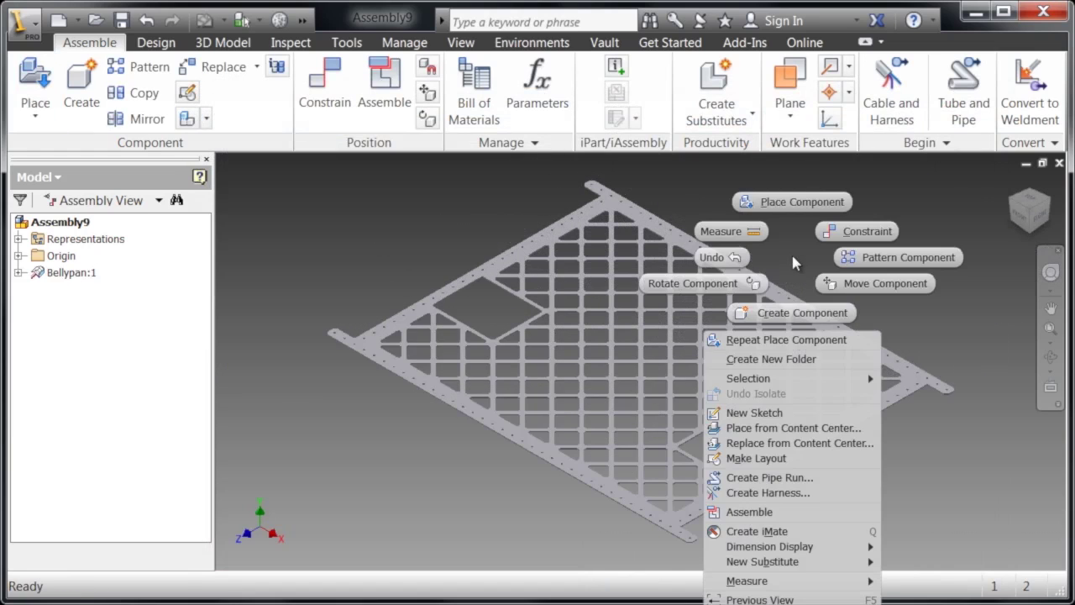
{"action": "left_click", "coordinate": [798, 204]}
{"action": "left_click", "coordinate": [445, 334]}
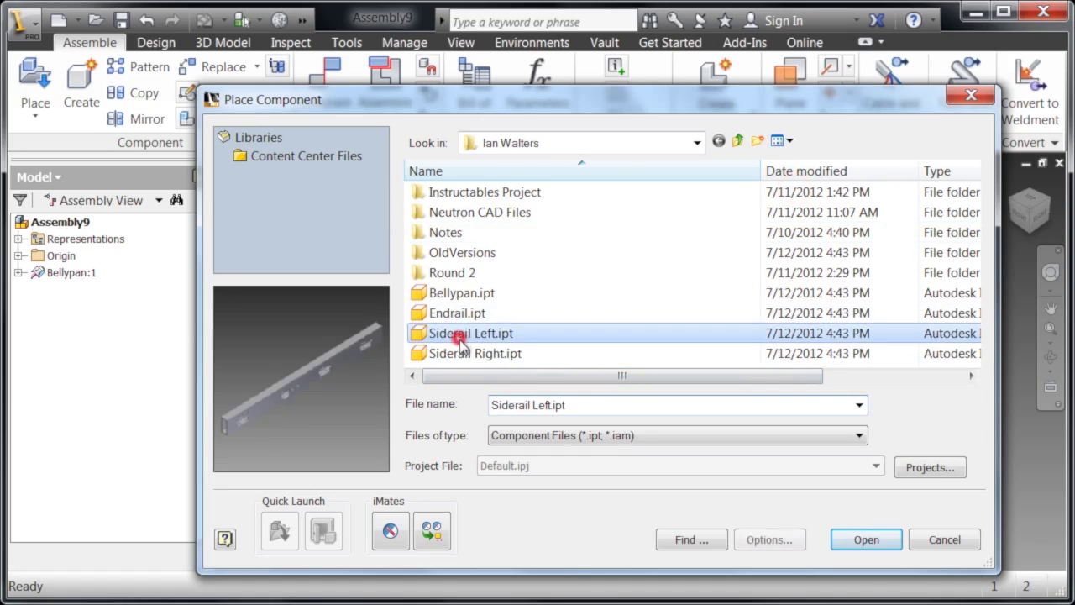
{"action": "left_click", "coordinate": [461, 353], "text": "ctrl"}
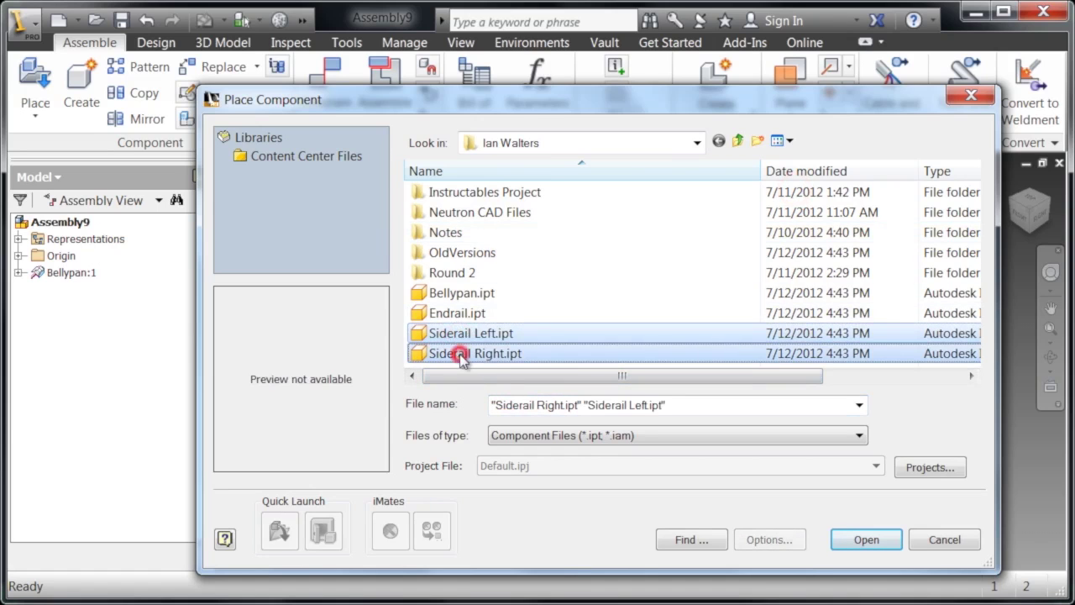
{"action": "left_click", "coordinate": [877, 543]}
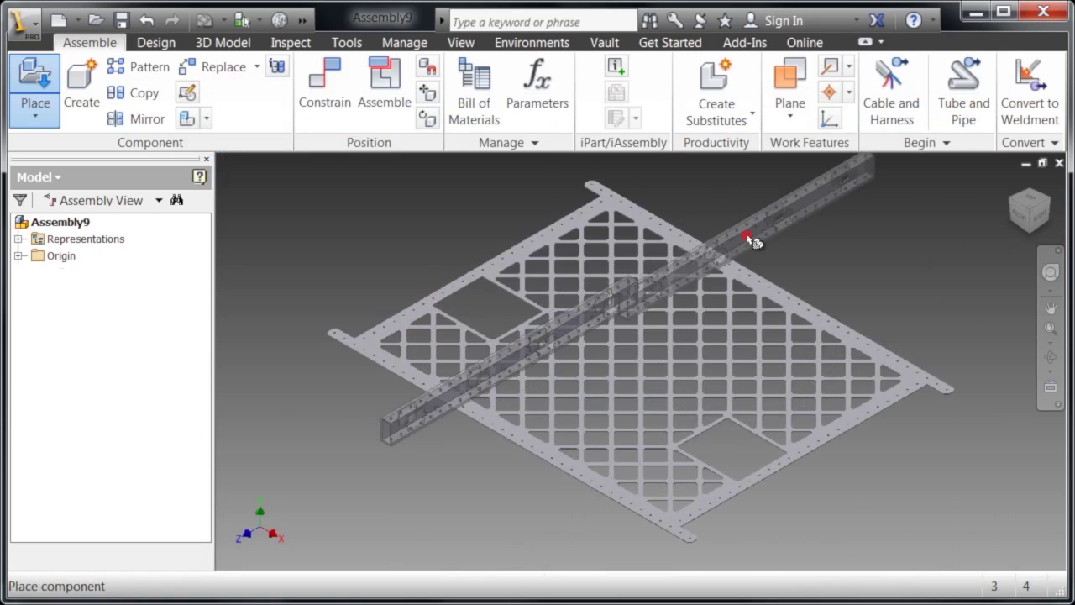
{"action": "left_click", "coordinate": [753, 241]}
{"action": "key", "text": "Escape"}
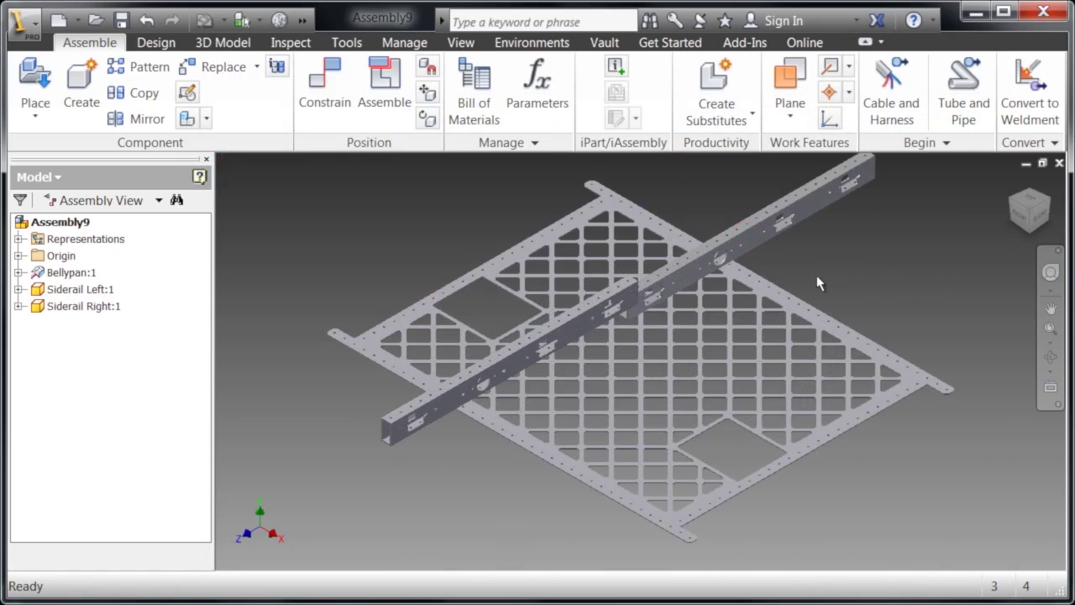
Step: Place two instances of Endrail.ipt, one near each of the bellypan's two opposite long edges
{"action": "right_click", "coordinate": [817, 280]}
{"action": "left_click", "coordinate": [819, 225]}
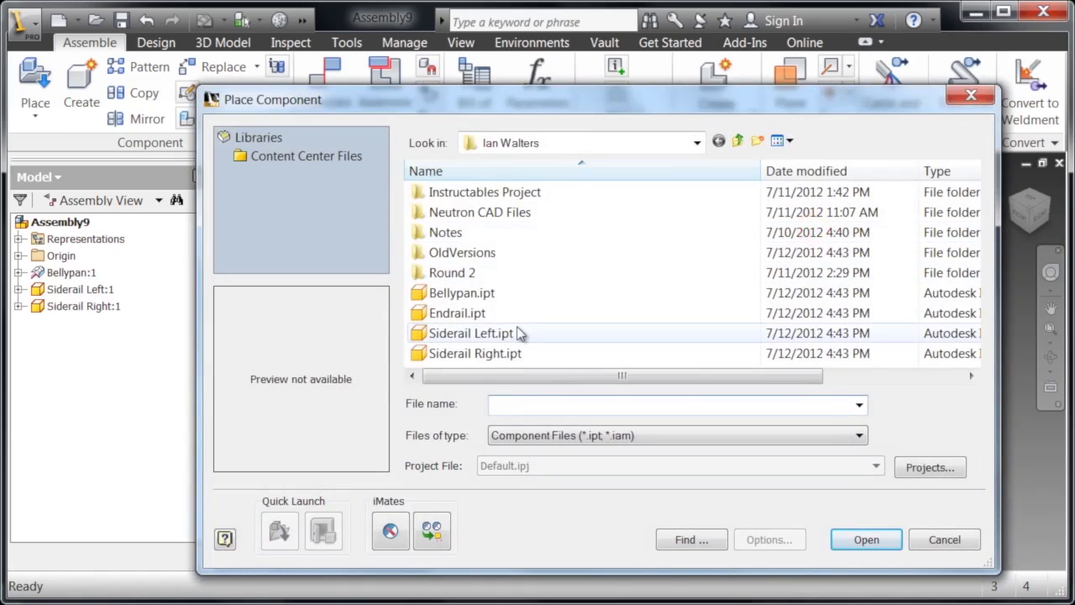
{"action": "double_click", "coordinate": [466, 313]}
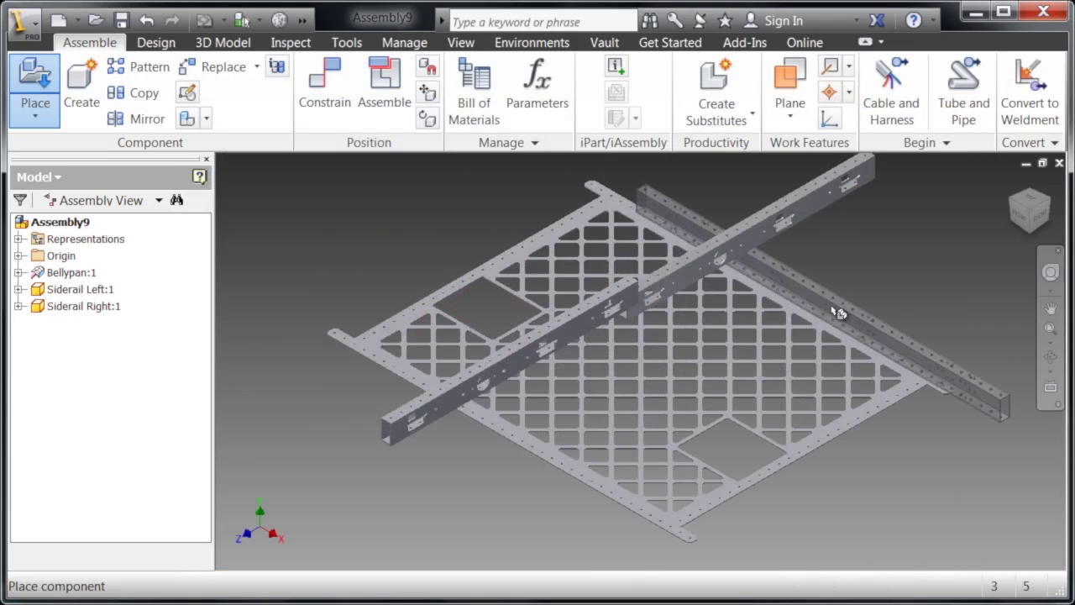
{"action": "left_click", "coordinate": [882, 337]}
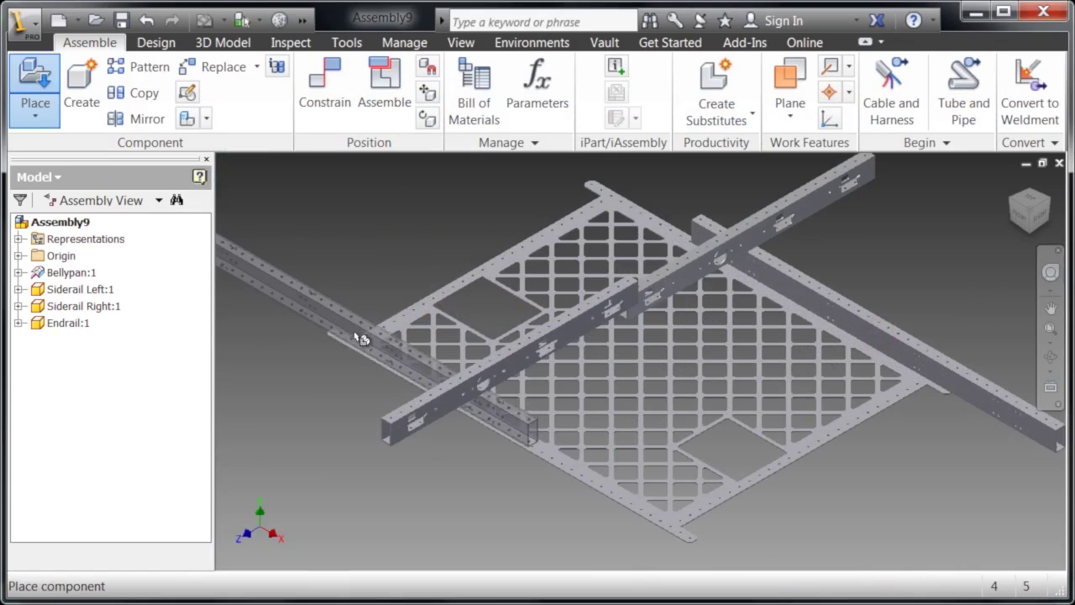
{"action": "left_click", "coordinate": [379, 341]}
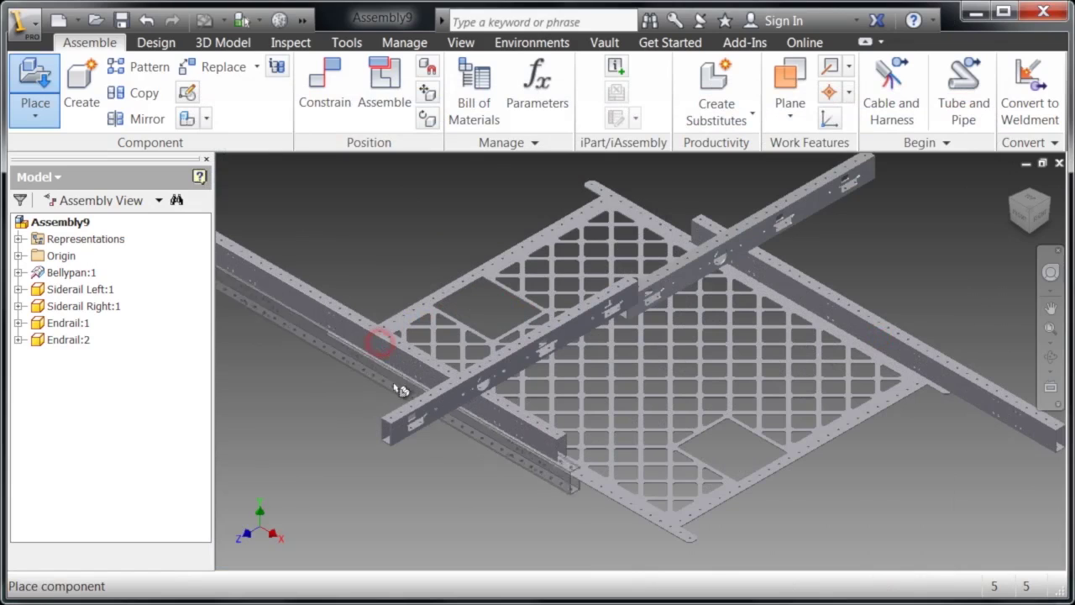
{"action": "key", "text": "Escape"}
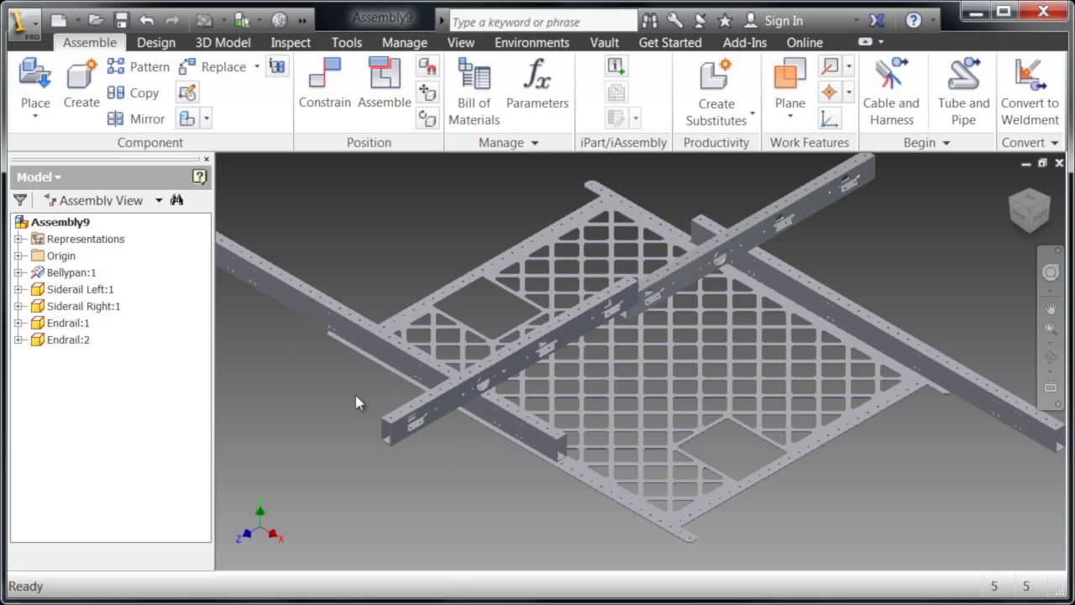
Step: Mate the nearer siderail's end face flush against the inner face of Endrail:2 with 0.000 in offset
{"action": "right_click", "coordinate": [356, 394]}
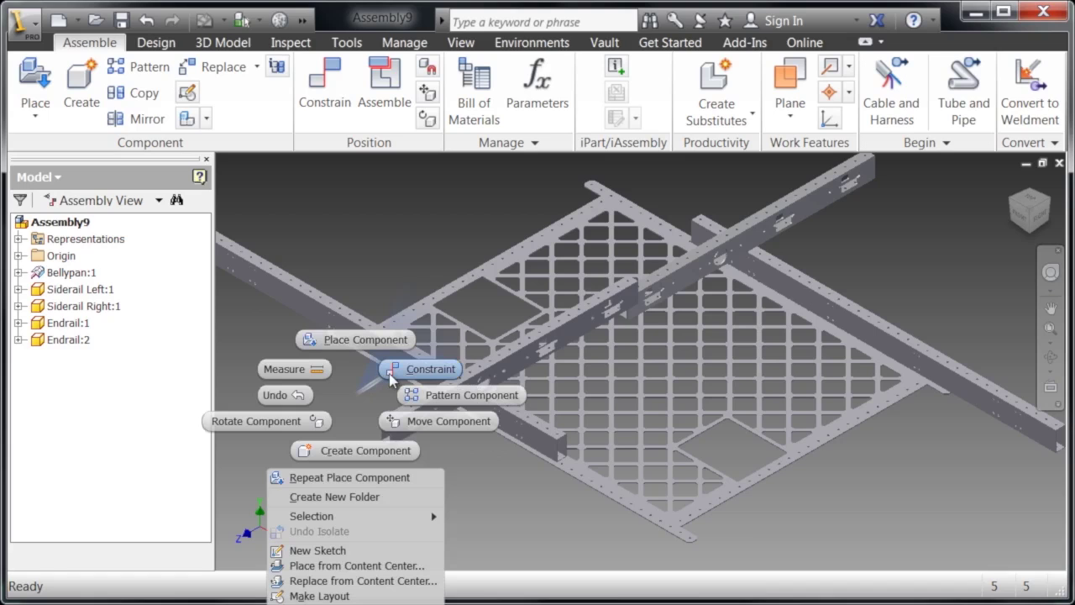
{"action": "left_click", "coordinate": [391, 374]}
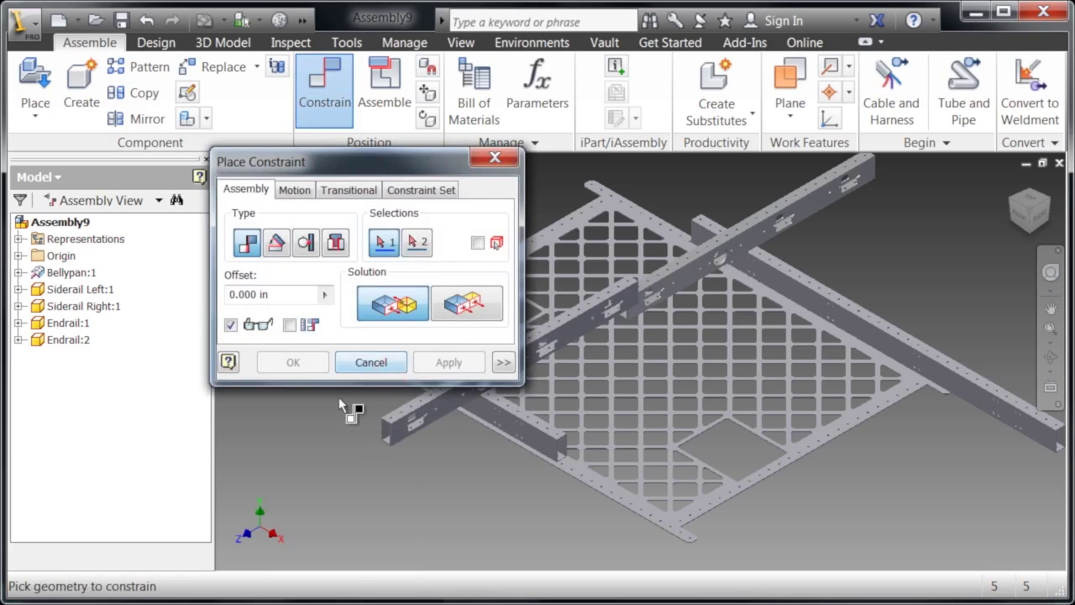
{"action": "scroll", "coordinate": [391, 460], "scroll_direction": "up", "scroll_amount": 10}
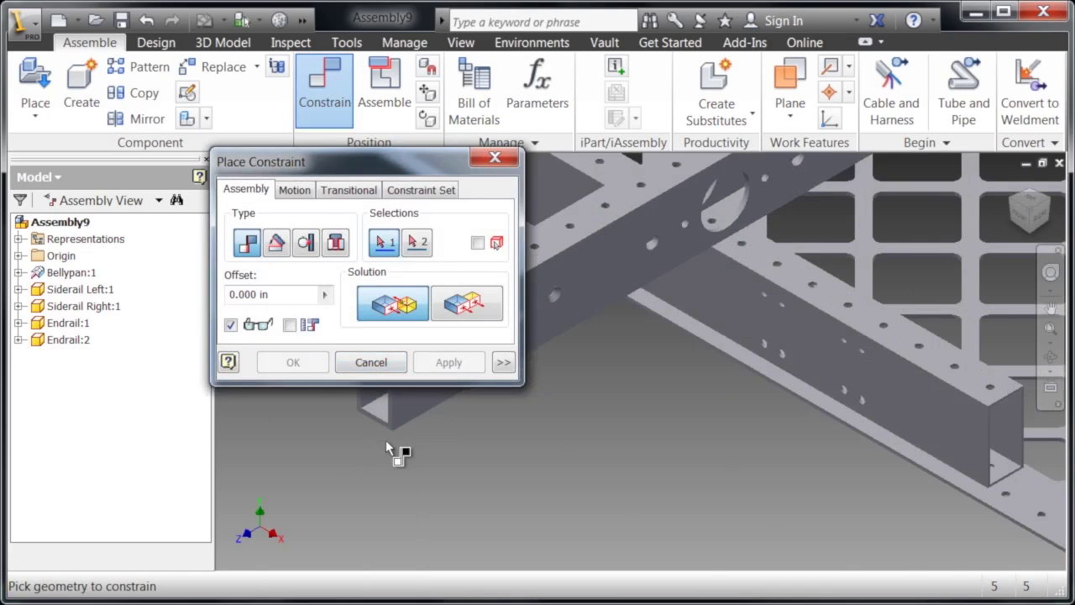
{"action": "middle_click_drag", "start_coordinate": [391, 421], "coordinate": [470, 463]}
{"action": "left_click", "coordinate": [473, 458]}
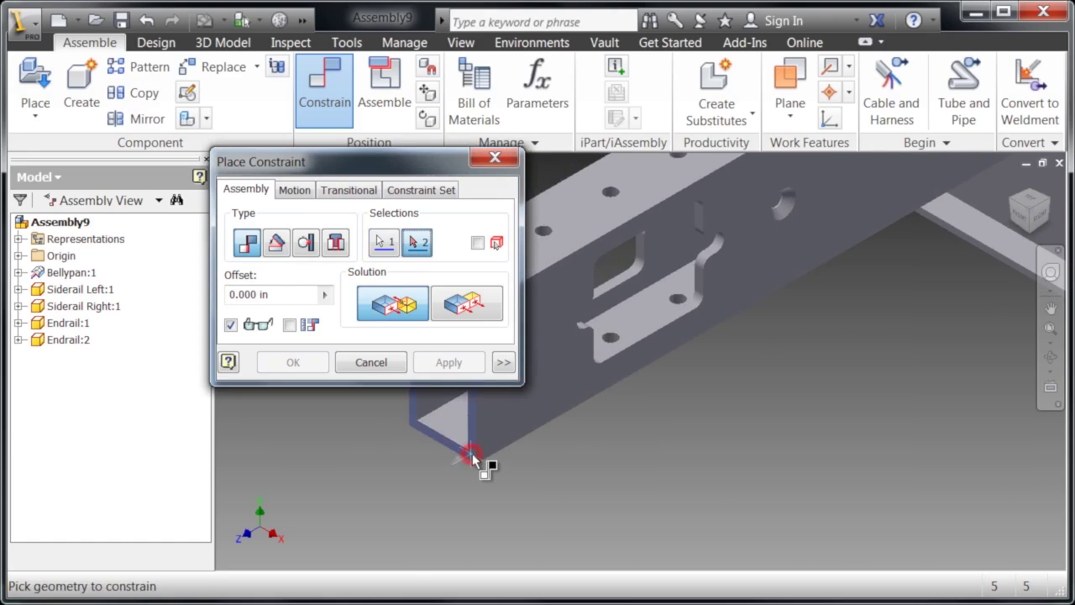
{"action": "scroll", "coordinate": [392, 467], "scroll_direction": "down", "scroll_amount": 6}
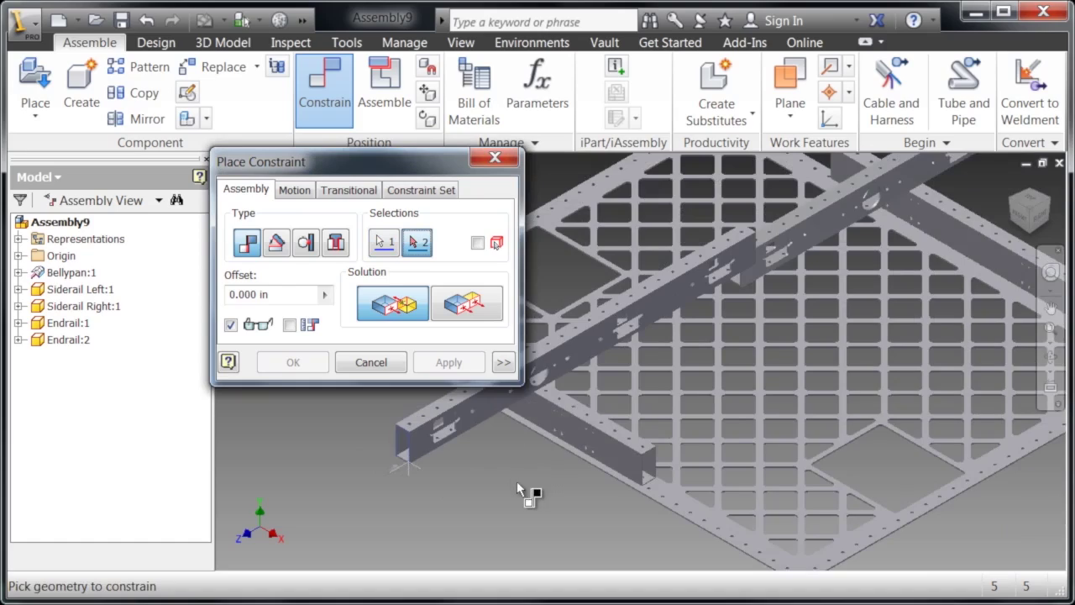
{"action": "middle_click_drag", "start_coordinate": [510, 480], "coordinate": [541, 408], "text": "shift"}
{"action": "scroll", "coordinate": [541, 408], "scroll_direction": "up", "scroll_amount": 6}
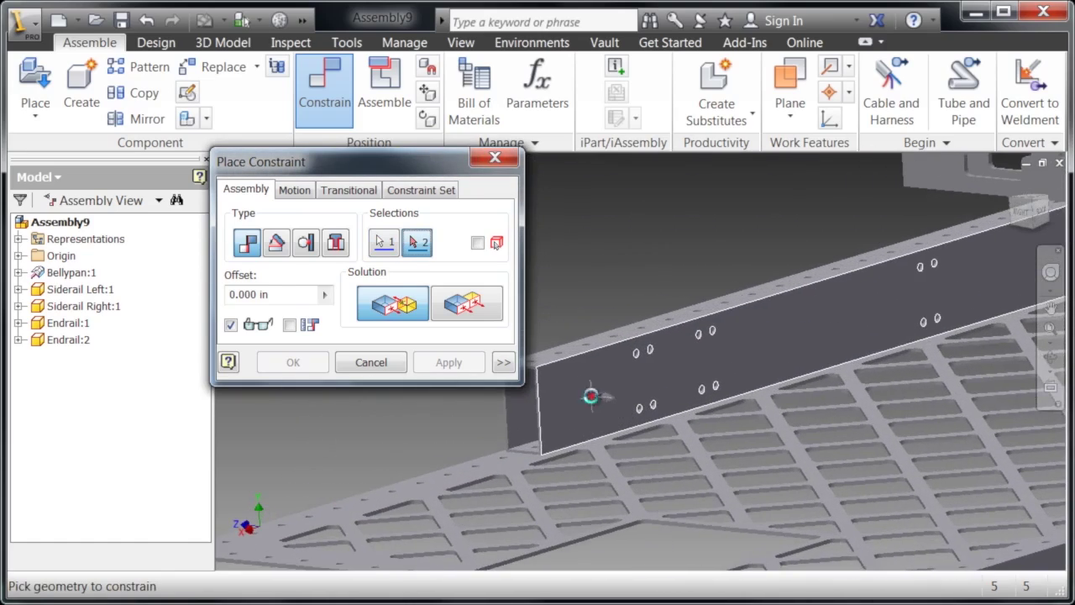
{"action": "left_click", "coordinate": [591, 396]}
{"action": "right_click", "coordinate": [593, 403]}
{"action": "left_click", "coordinate": [588, 343]}
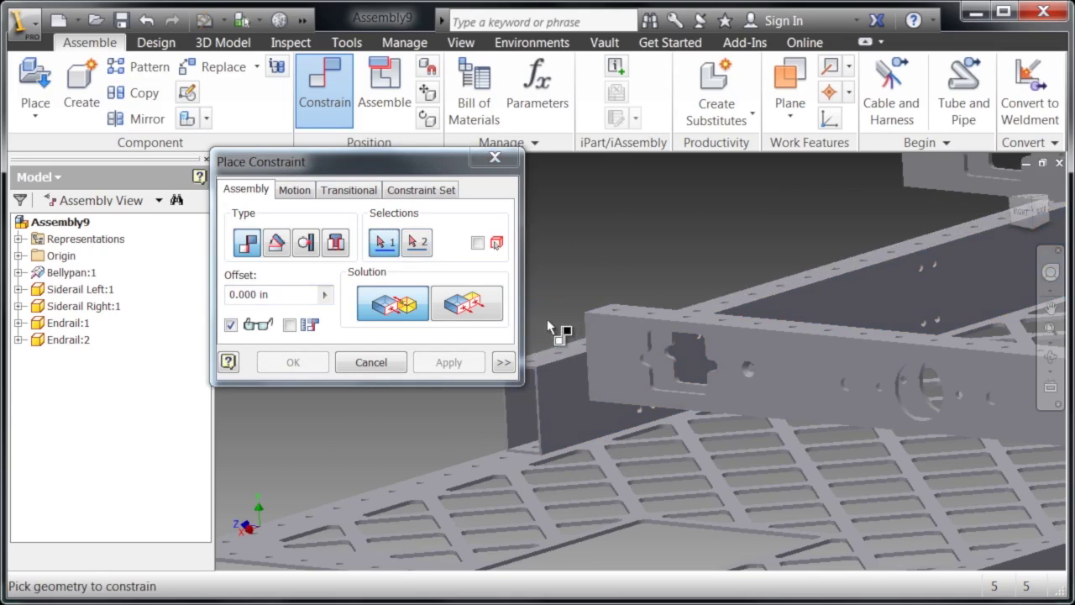
Step: Mate the end face of the other siderail to the same inner face of Endrail:2 with 0.000 in offset
{"action": "middle_click_drag", "start_coordinate": [547, 301], "coordinate": [638, 298], "text": "shift"}
{"action": "left_click", "coordinate": [782, 303]}
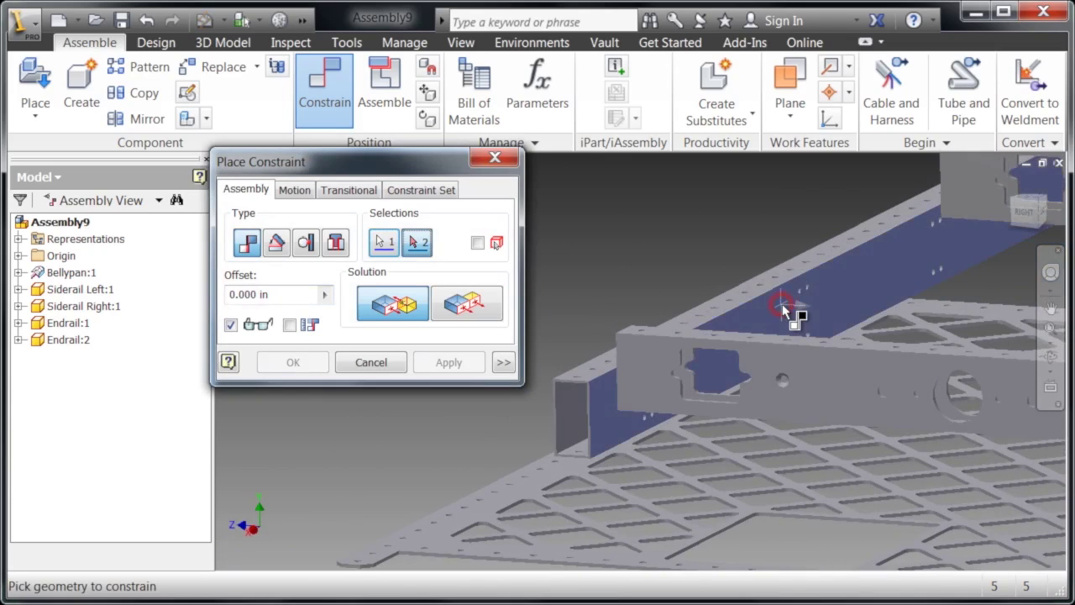
{"action": "middle_click_drag", "start_coordinate": [782, 303], "coordinate": [631, 323], "text": "shift"}
{"action": "scroll", "coordinate": [639, 326], "scroll_direction": "down", "scroll_amount": 1}
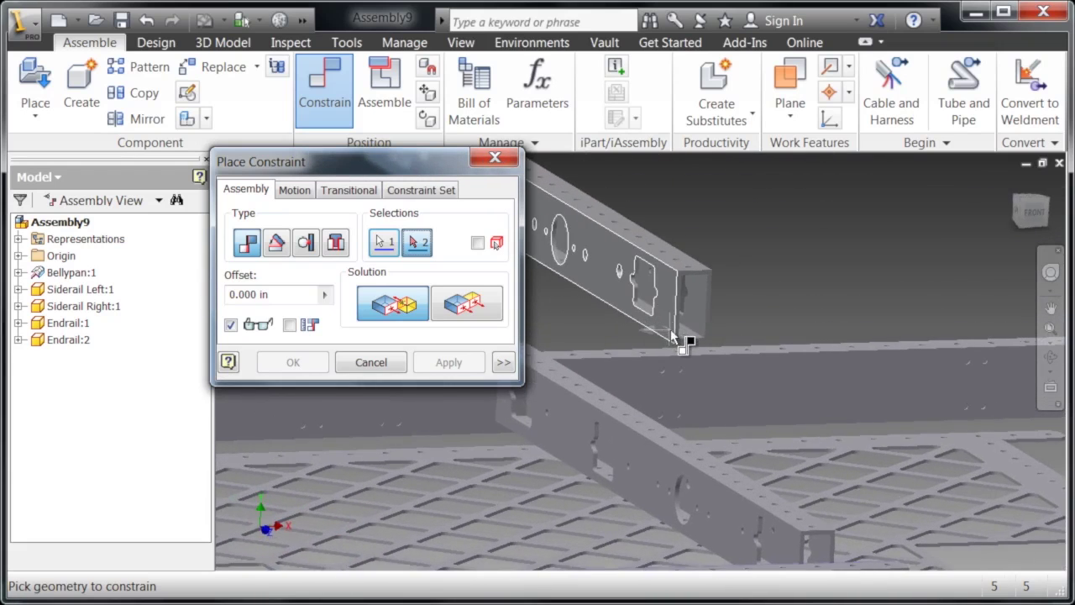
{"action": "scroll", "coordinate": [676, 334], "scroll_direction": "down", "scroll_amount": 3}
{"action": "scroll", "coordinate": [704, 349], "scroll_direction": "down", "scroll_amount": 2}
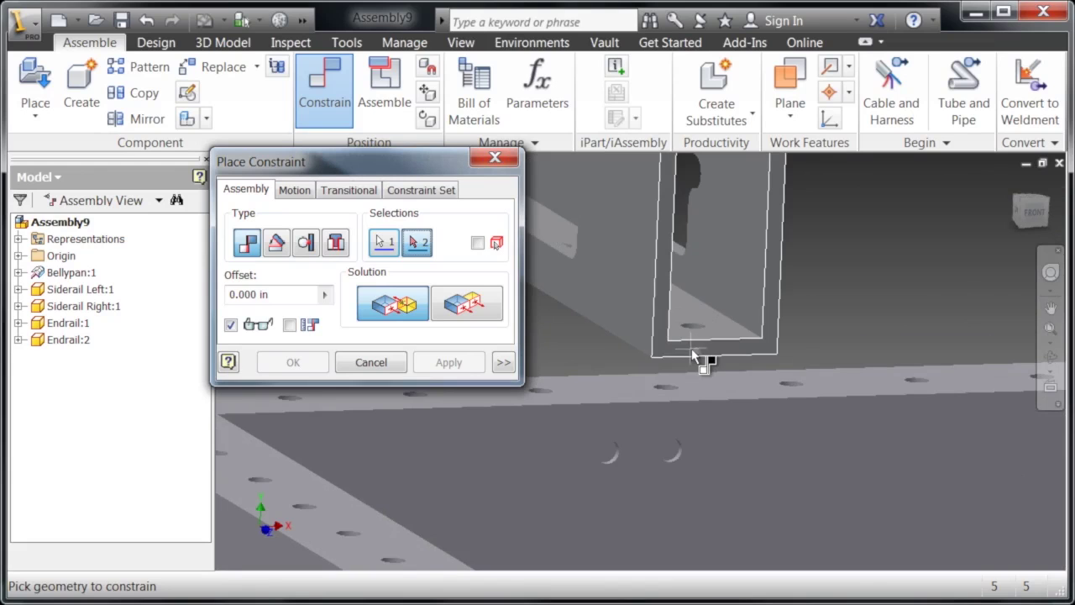
{"action": "left_click", "coordinate": [690, 353]}
{"action": "scroll", "coordinate": [690, 349], "scroll_direction": "up", "scroll_amount": 5}
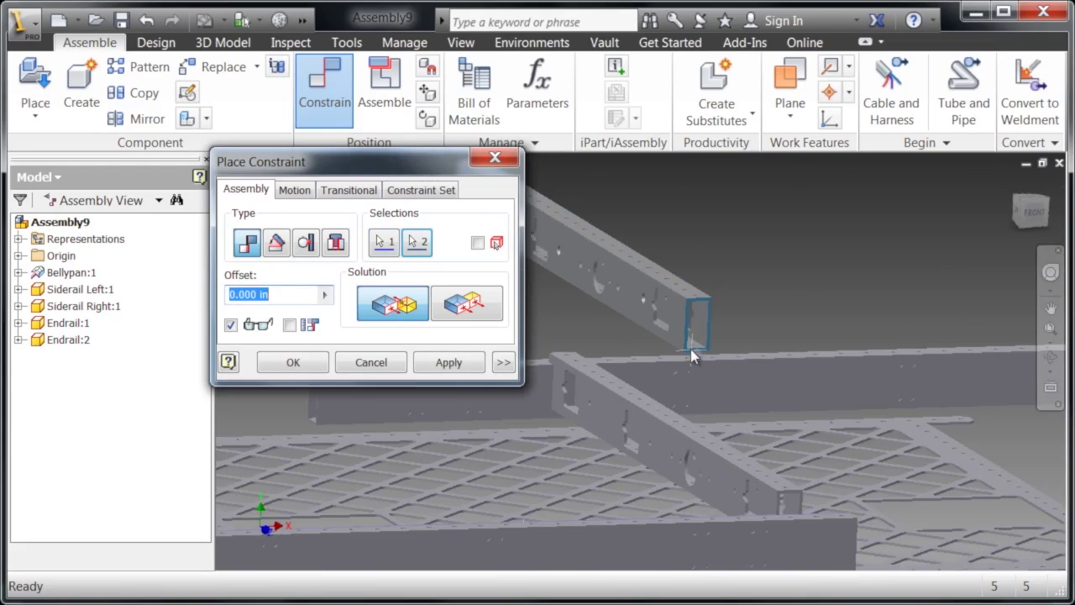
{"action": "right_click", "coordinate": [690, 350]}
{"action": "left_click", "coordinate": [692, 295]}
Step: Mate the inner face of Endrail:1 to the siderails' free end with 0.000 in offset and finish constraining
{"action": "scroll", "coordinate": [694, 303], "scroll_direction": "down", "scroll_amount": 3}
{"action": "middle_click_drag", "start_coordinate": [657, 307], "coordinate": [614, 218], "text": "shift"}
{"action": "middle_click_drag", "start_coordinate": [764, 345], "coordinate": [391, 339]}
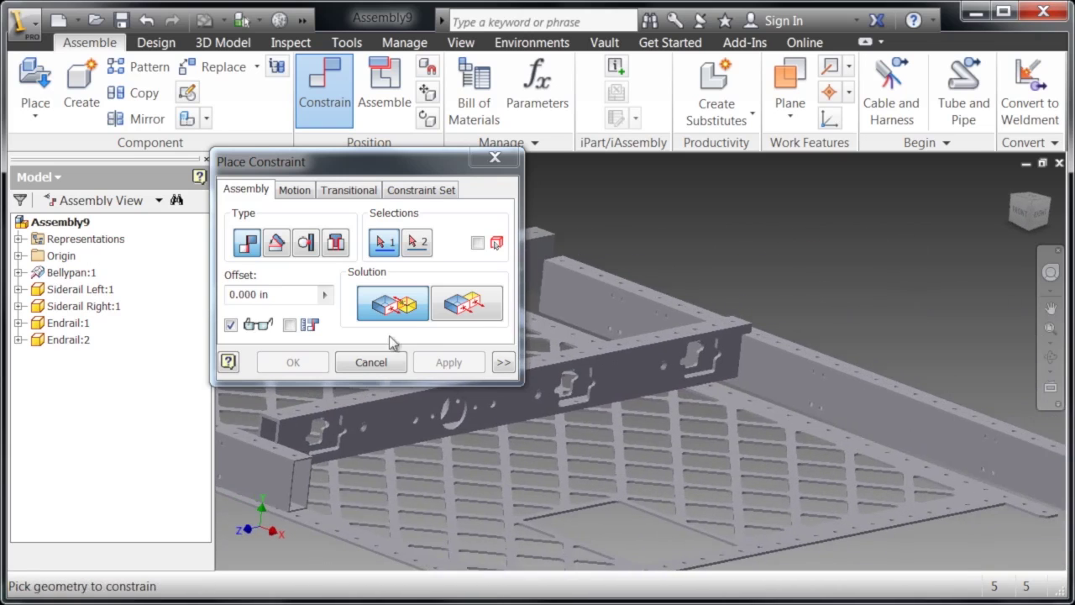
{"action": "left_click", "coordinate": [803, 375]}
{"action": "middle_click_drag", "start_coordinate": [803, 374], "coordinate": [752, 361], "text": "shift"}
{"action": "scroll", "coordinate": [768, 382], "scroll_direction": "down", "scroll_amount": 6}
{"action": "left_click", "coordinate": [817, 319]}
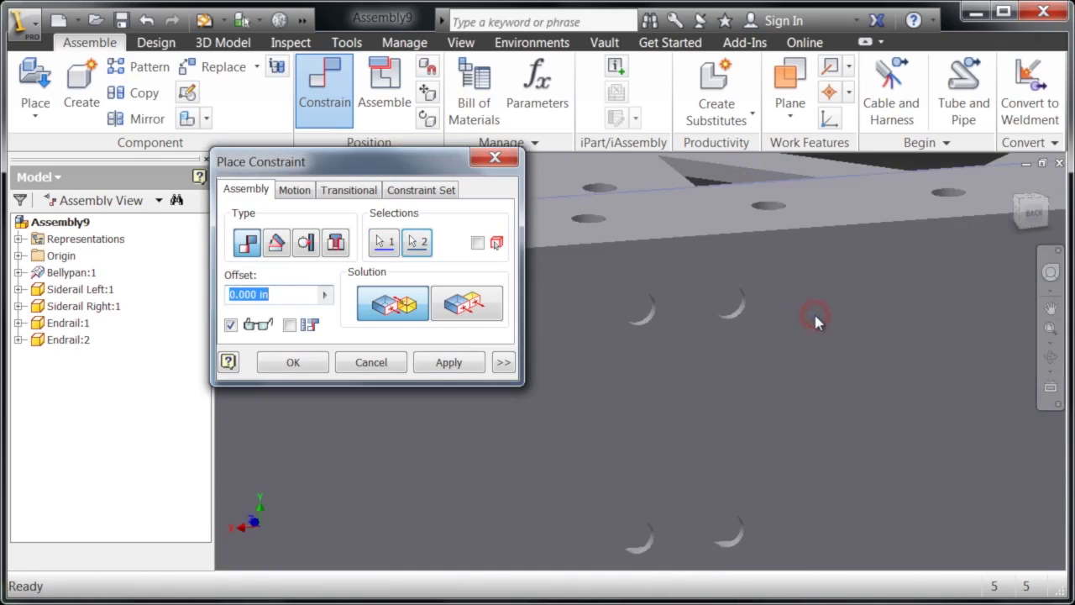
{"action": "right_click", "coordinate": [815, 316]}
{"action": "left_click", "coordinate": [815, 259]}
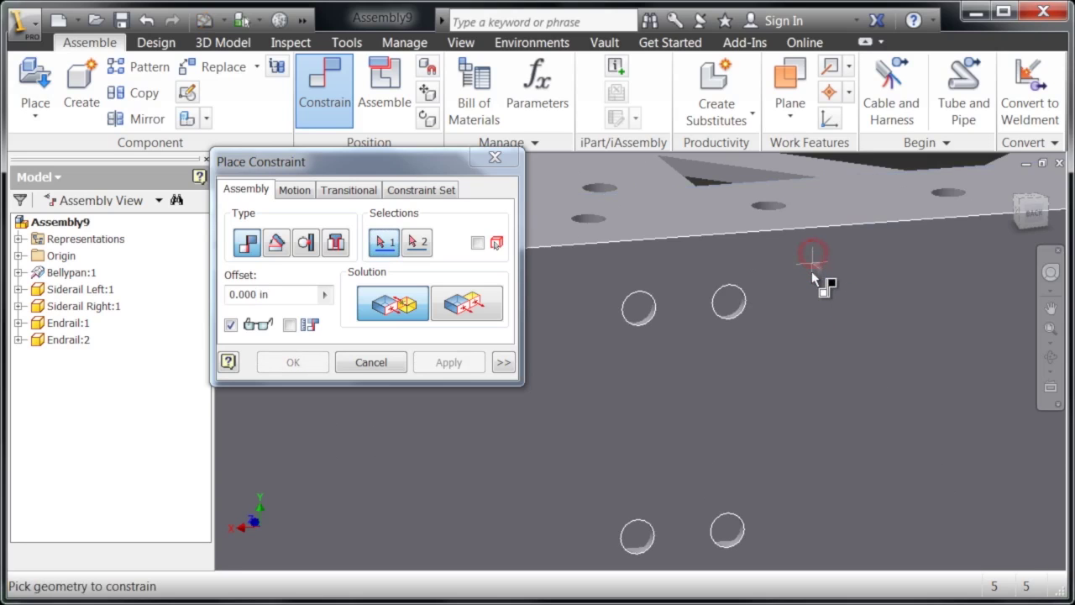
{"action": "scroll", "coordinate": [801, 293], "scroll_direction": "up", "scroll_amount": 8}
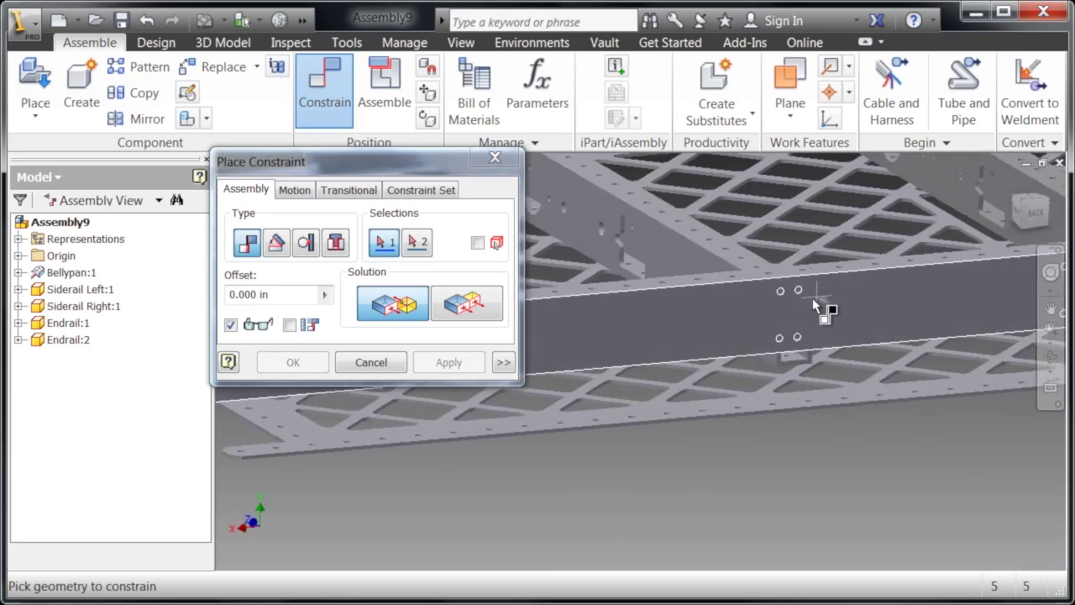
{"action": "key", "text": "F6"}
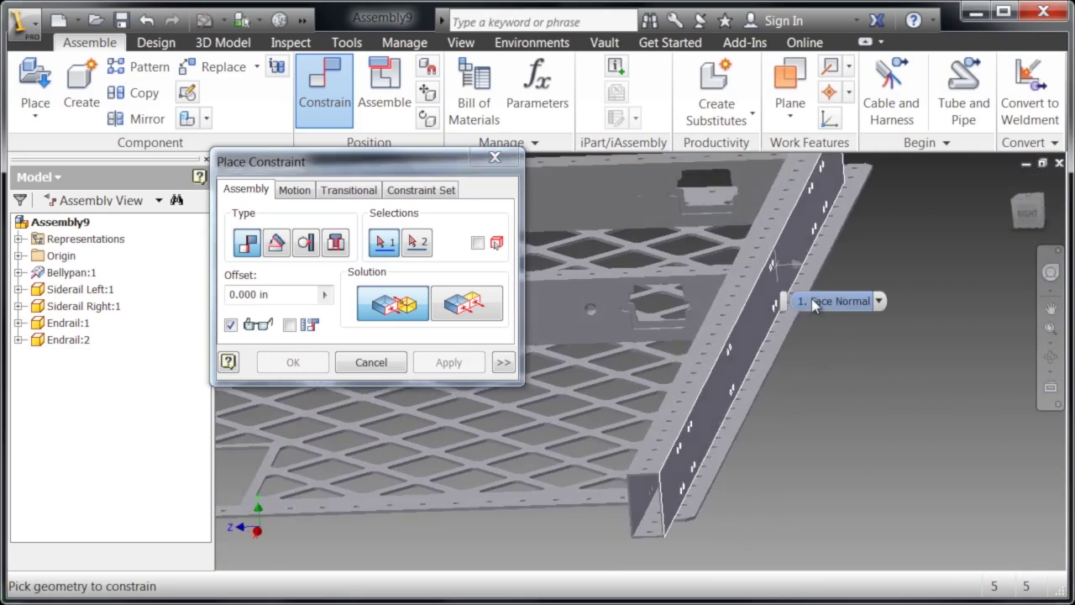
{"action": "key", "text": "Escape"}
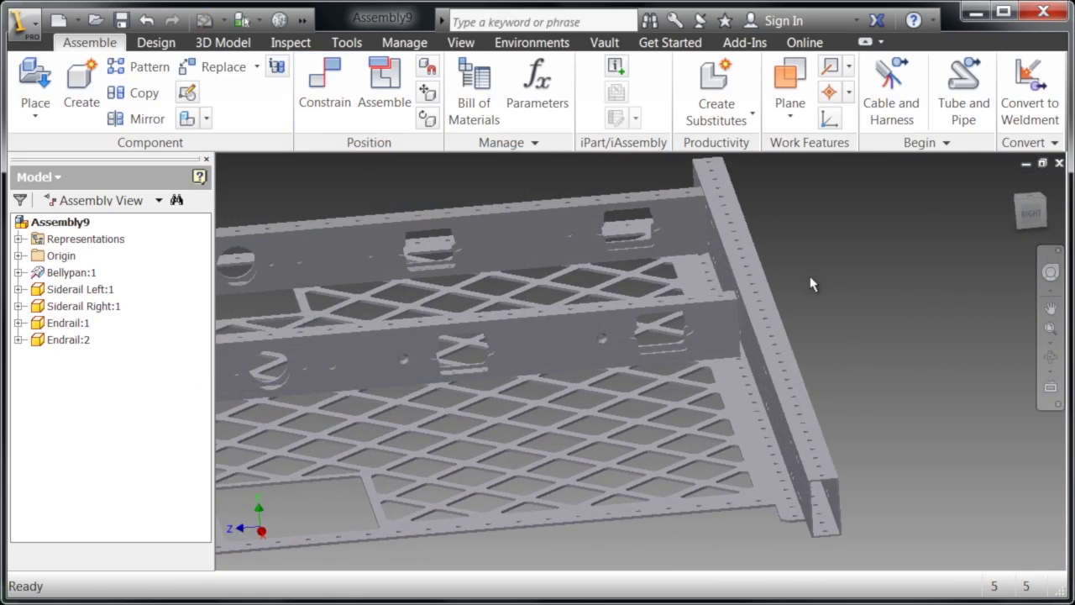
Step: In the top view, move both end rails and both siderails into rough alignment over the bellypan's edges
{"action": "middle_click_drag", "start_coordinate": [810, 277], "coordinate": [910, 237]}
{"action": "left_click", "coordinate": [1032, 204]}
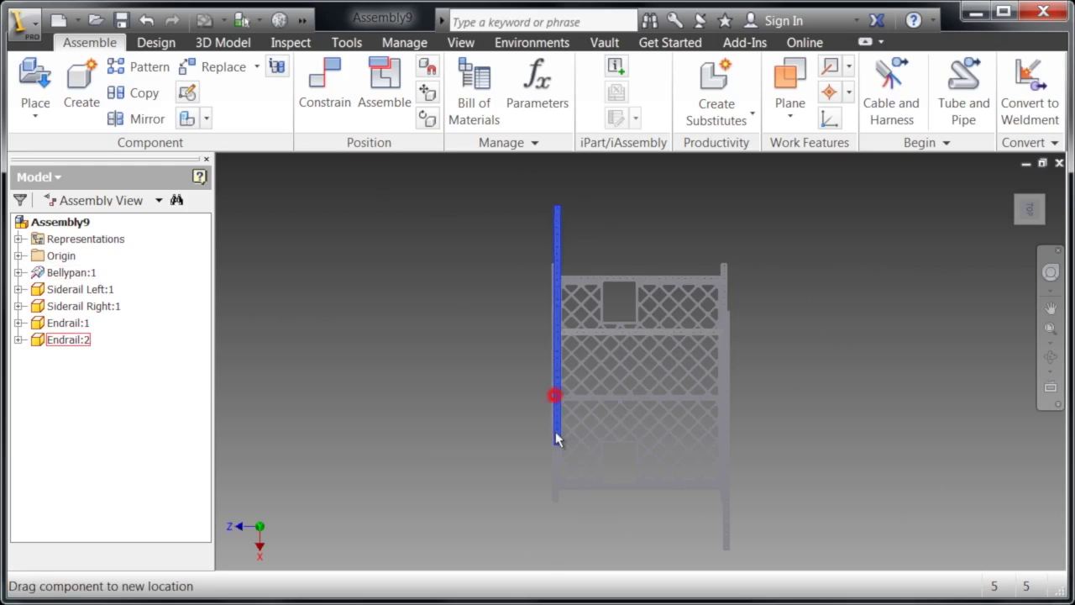
{"action": "left_click_drag", "start_coordinate": [555, 493], "coordinate": [555, 495]}
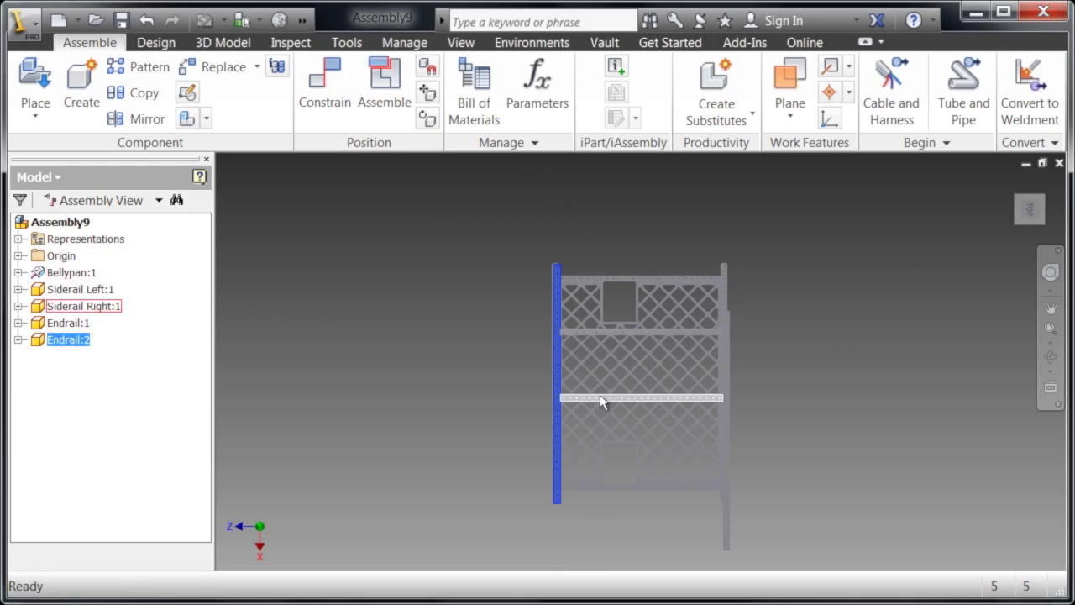
{"action": "left_click_drag", "start_coordinate": [599, 395], "coordinate": [602, 342]}
{"action": "left_click_drag", "start_coordinate": [603, 289], "coordinate": [602, 291]}
{"action": "mouse_move", "coordinate": [615, 334]}
{"action": "left_mouse_down"}
{"action": "mouse_move", "coordinate": [622, 483]}
{"action": "mouse_move", "coordinate": [612, 485]}
{"action": "left_mouse_up"}
{"action": "left_click_drag", "start_coordinate": [723, 384], "coordinate": [720, 351]}
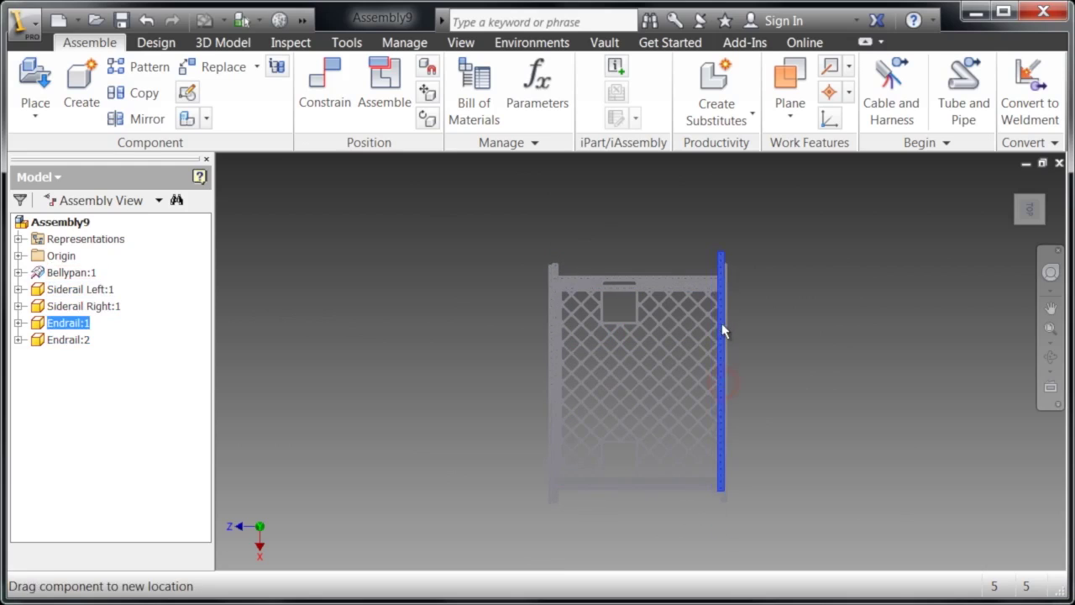
{"action": "left_click", "coordinate": [880, 225]}
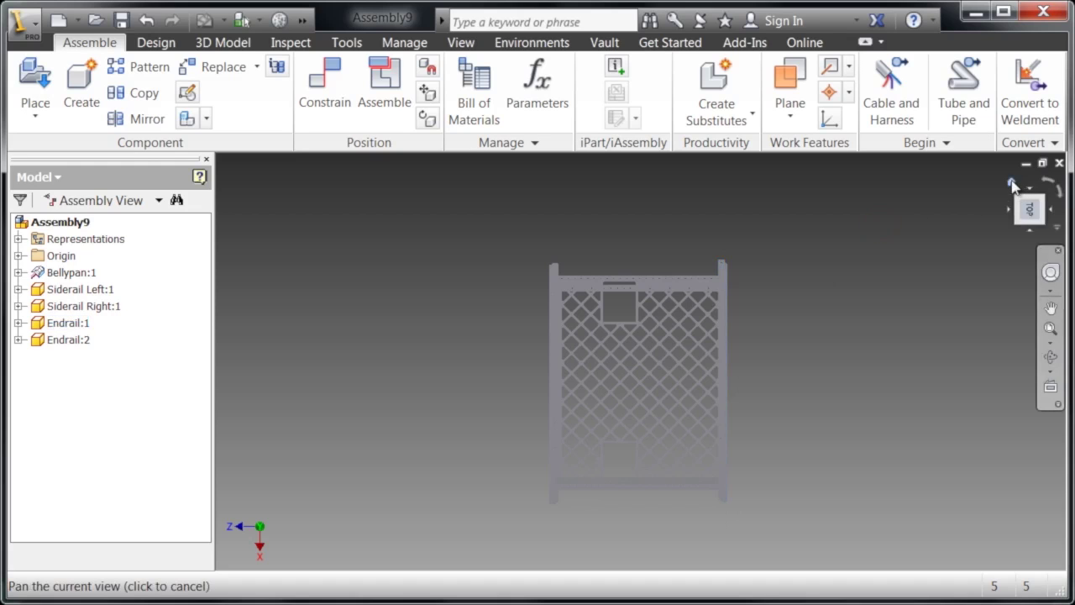
Step: Constrain the nearer end rail's top face flush with the adjoining siderail's top face at 0.000 in offset
{"action": "left_click", "coordinate": [1013, 184]}
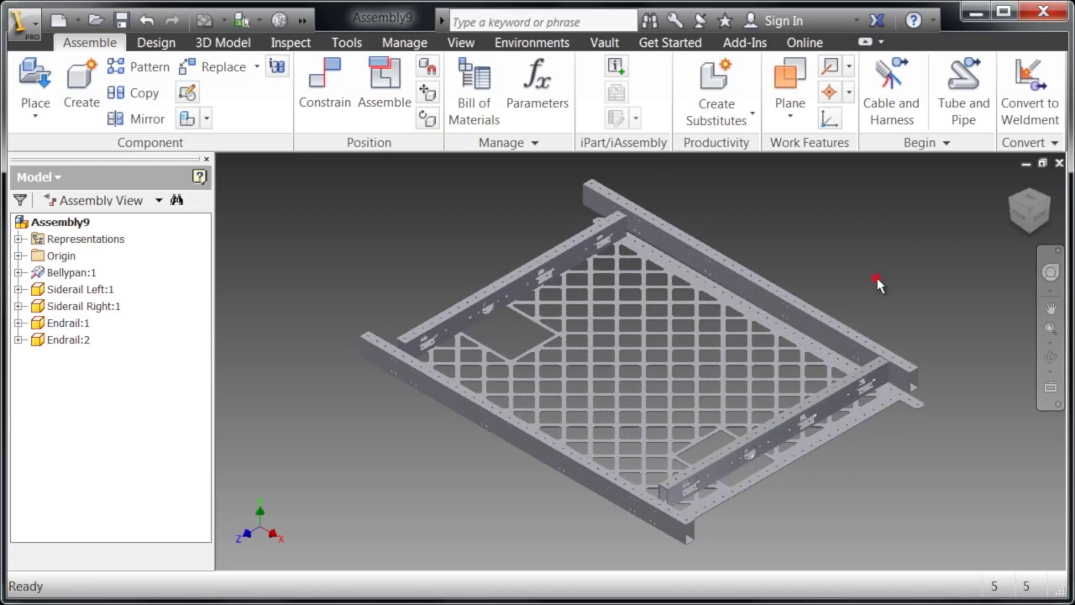
{"action": "middle_click_drag", "start_coordinate": [877, 284], "coordinate": [819, 202]}
{"action": "scroll", "coordinate": [857, 261], "scroll_direction": "down", "scroll_amount": 3}
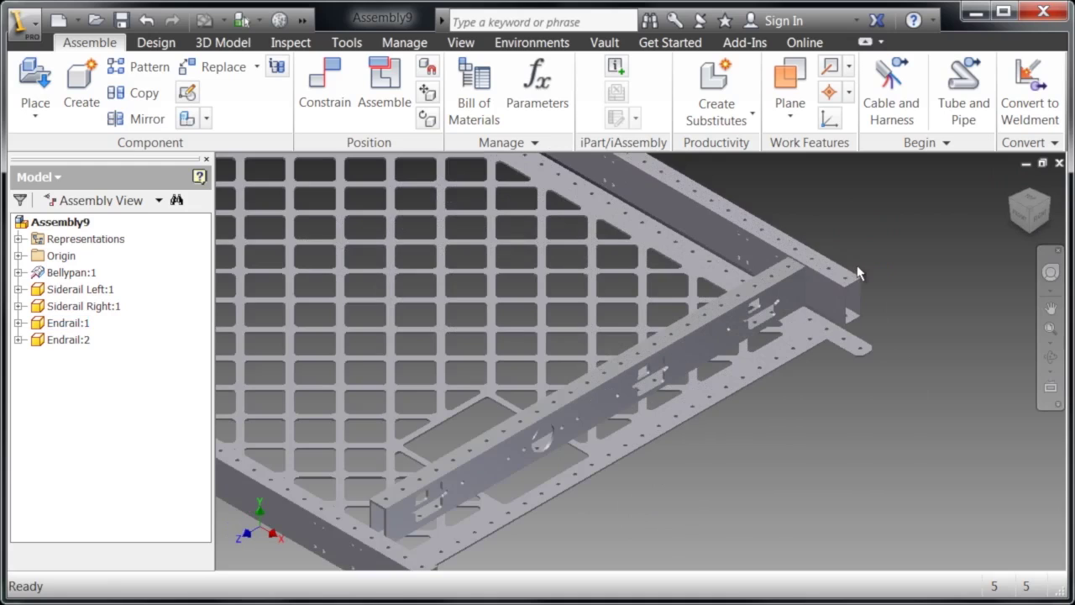
{"action": "middle_click_drag", "start_coordinate": [858, 263], "coordinate": [923, 276]}
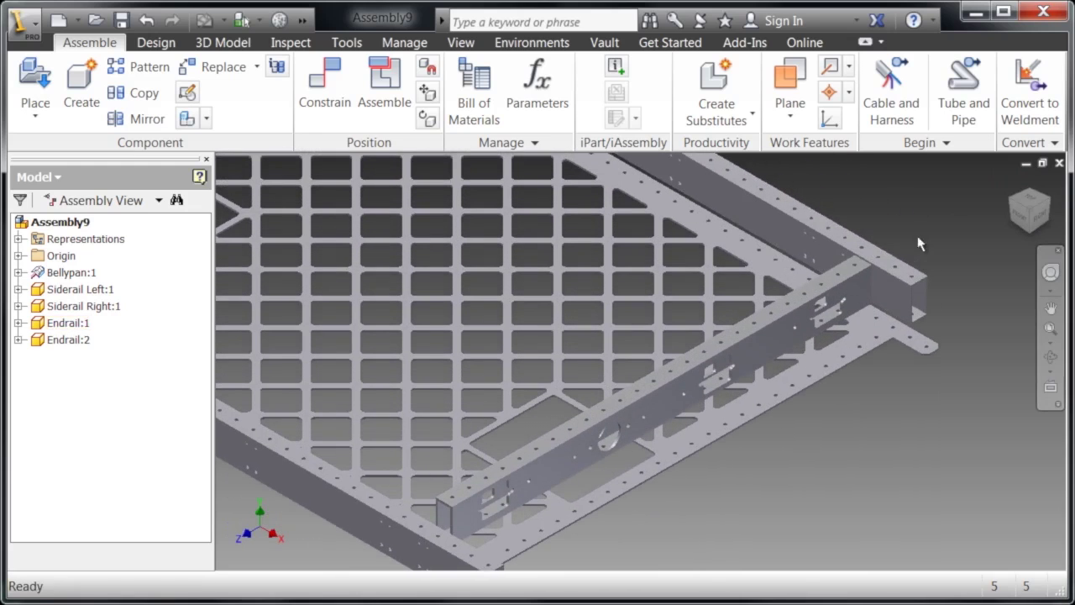
{"action": "right_click", "coordinate": [863, 216]}
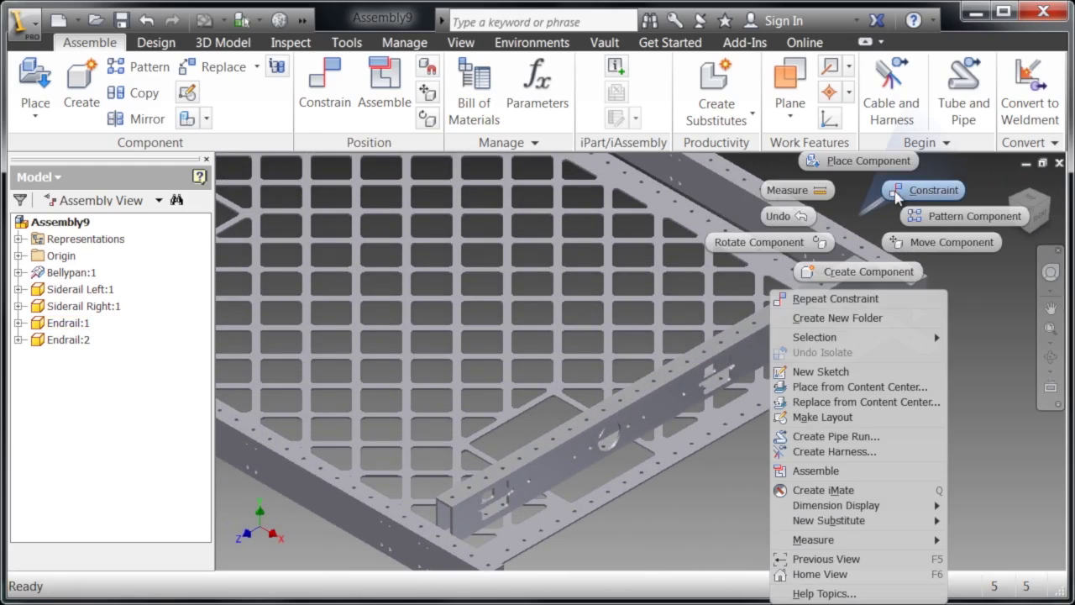
{"action": "left_click", "coordinate": [898, 194]}
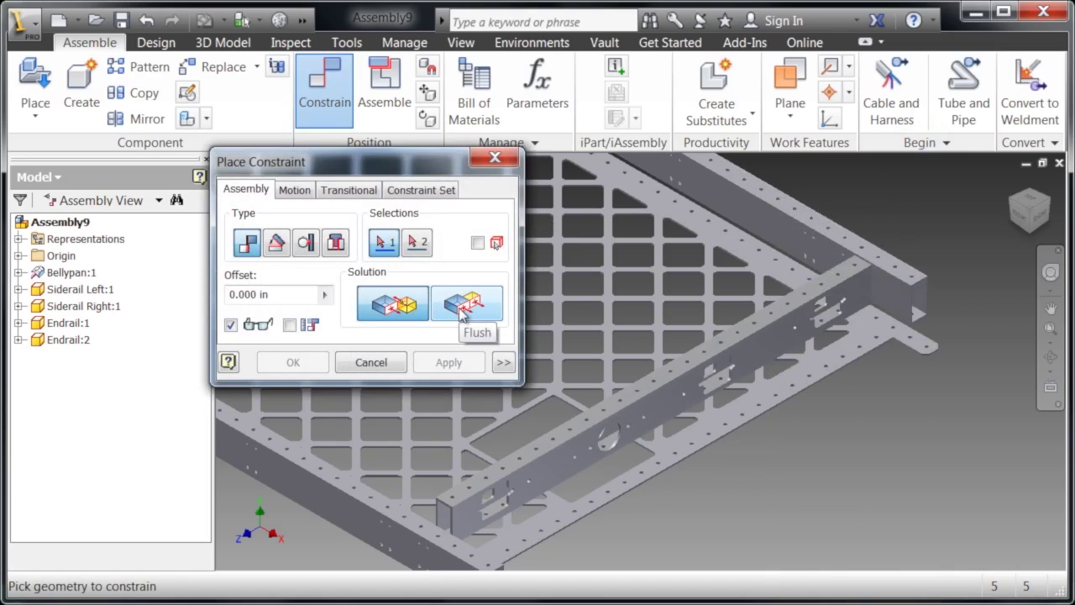
{"action": "scroll", "coordinate": [607, 470], "scroll_direction": "up", "scroll_amount": 8}
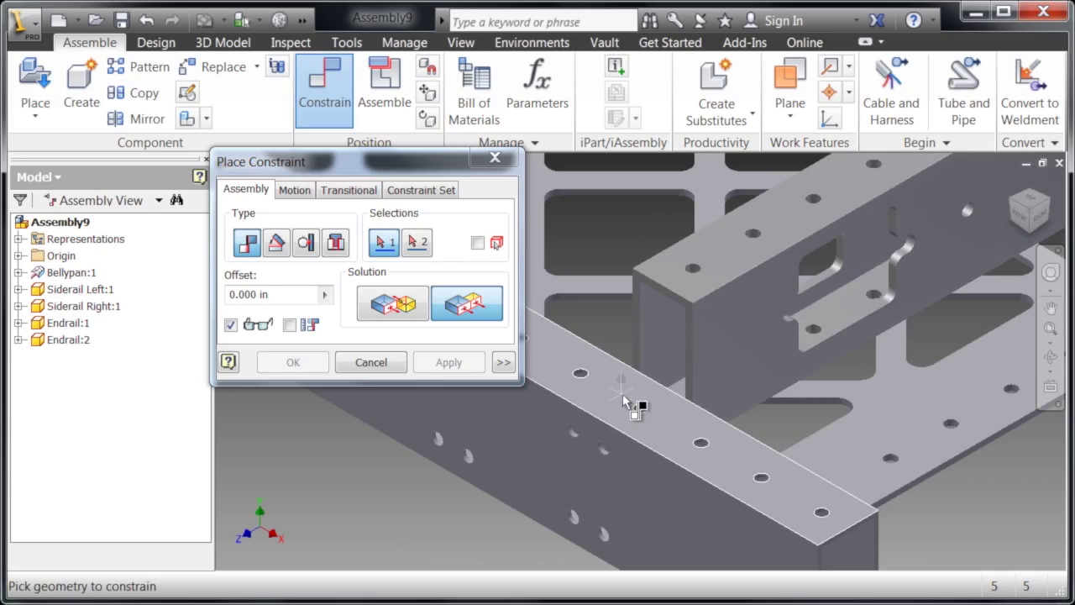
{"action": "left_click", "coordinate": [624, 401]}
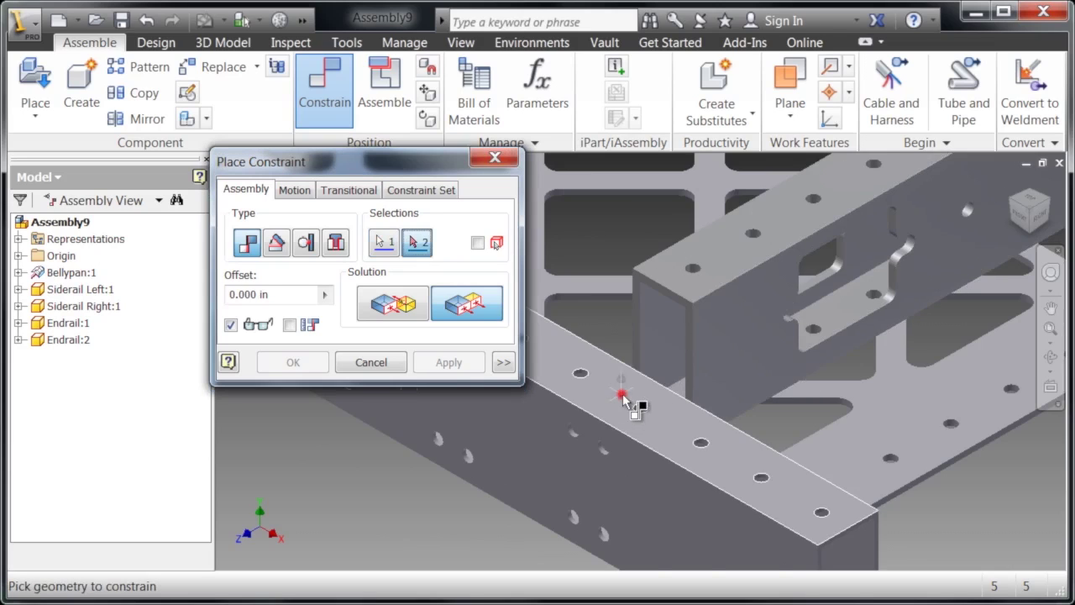
{"action": "left_click", "coordinate": [712, 277]}
{"action": "right_click", "coordinate": [711, 277]}
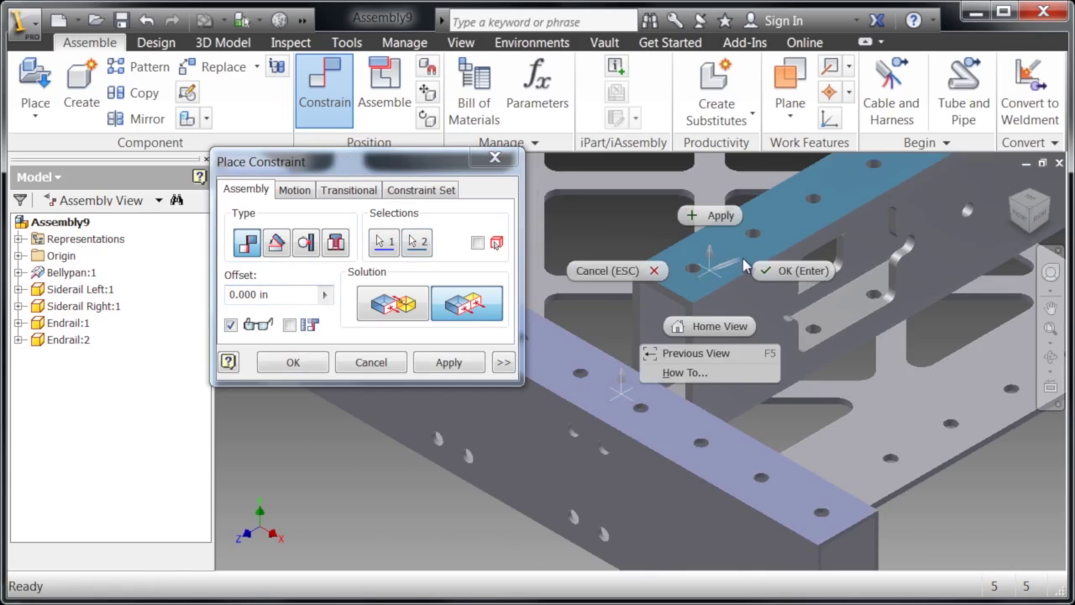
{"action": "left_click", "coordinate": [726, 217]}
Step: Make the same siderail's top face flush with the opposite end rail's top face at 0.000 in offset
{"action": "middle_click_drag", "start_coordinate": [720, 321], "coordinate": [705, 376]}
{"action": "scroll", "coordinate": [656, 370], "scroll_direction": "down", "scroll_amount": 5}
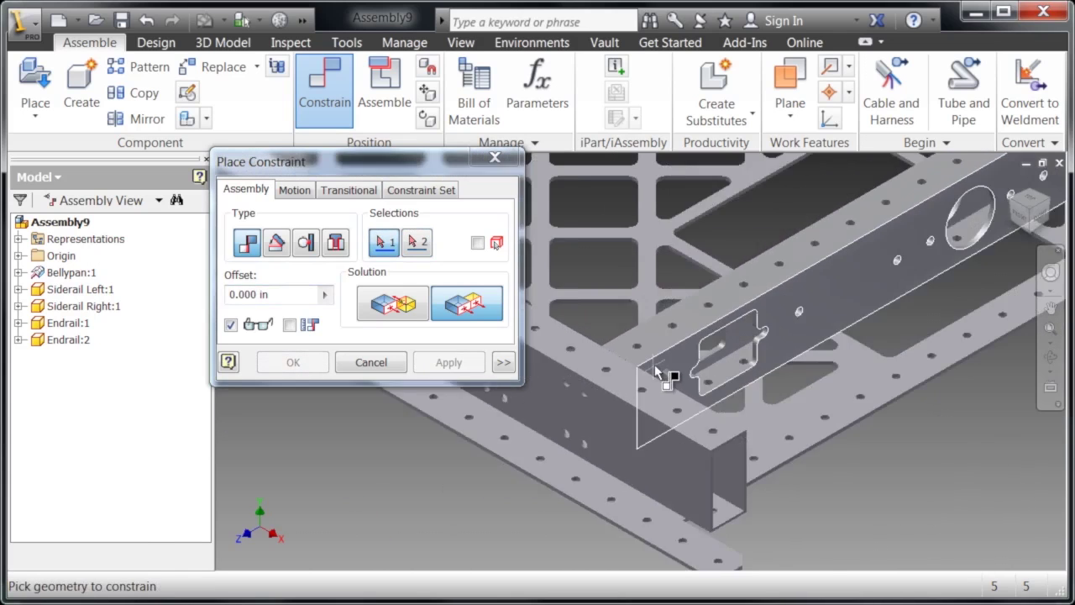
{"action": "middle_click_drag", "start_coordinate": [934, 200], "coordinate": [708, 336]}
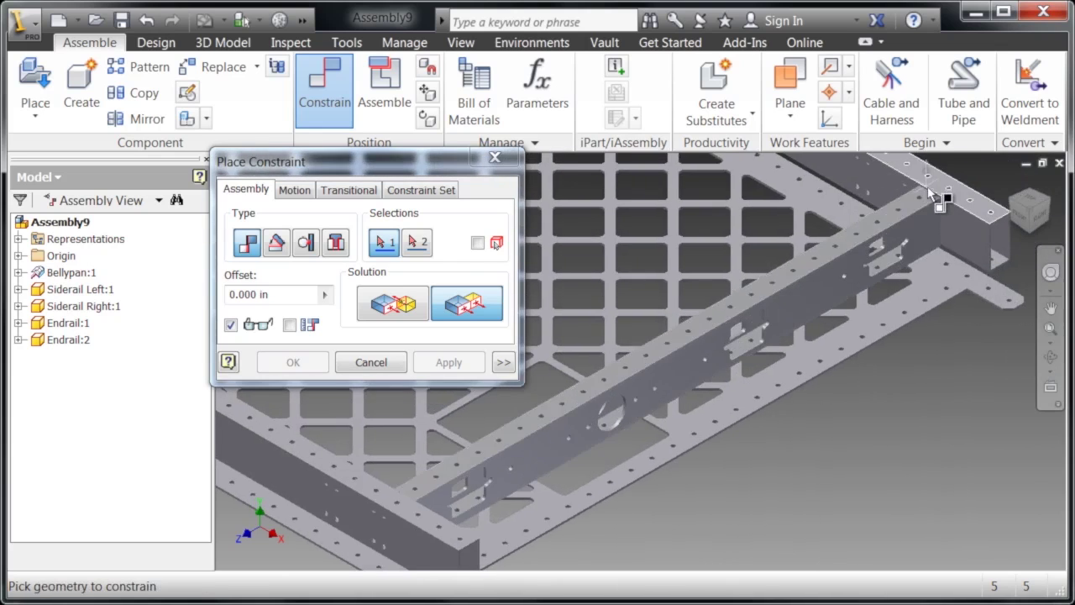
{"action": "middle_click_drag", "start_coordinate": [938, 196], "coordinate": [809, 291]}
{"action": "scroll", "coordinate": [820, 296], "scroll_direction": "up", "scroll_amount": 4}
{"action": "left_click", "coordinate": [787, 298]}
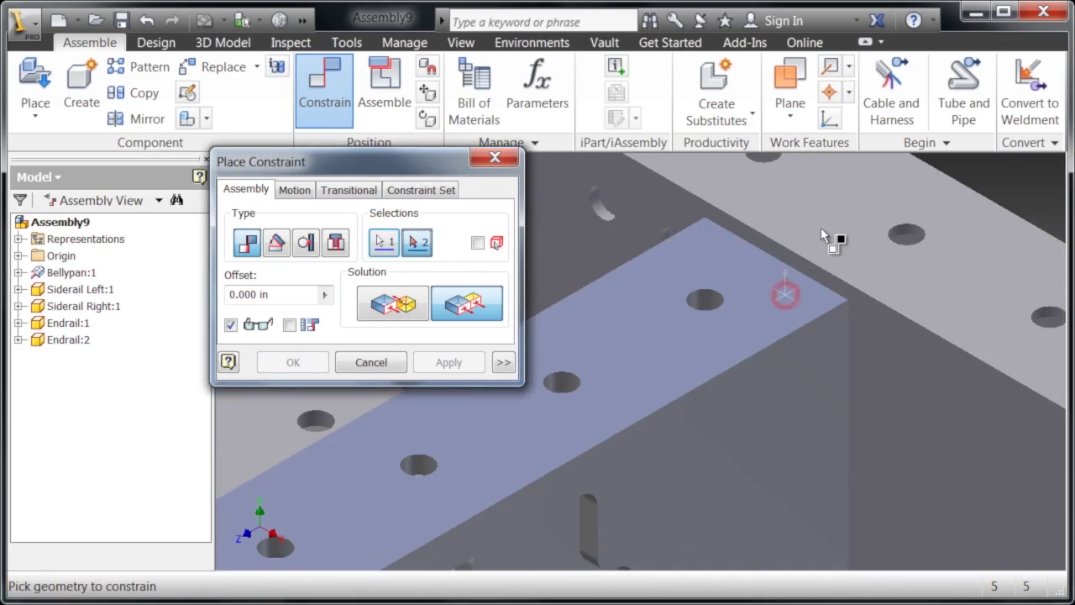
{"action": "left_click", "coordinate": [853, 253]}
{"action": "right_click", "coordinate": [853, 254]}
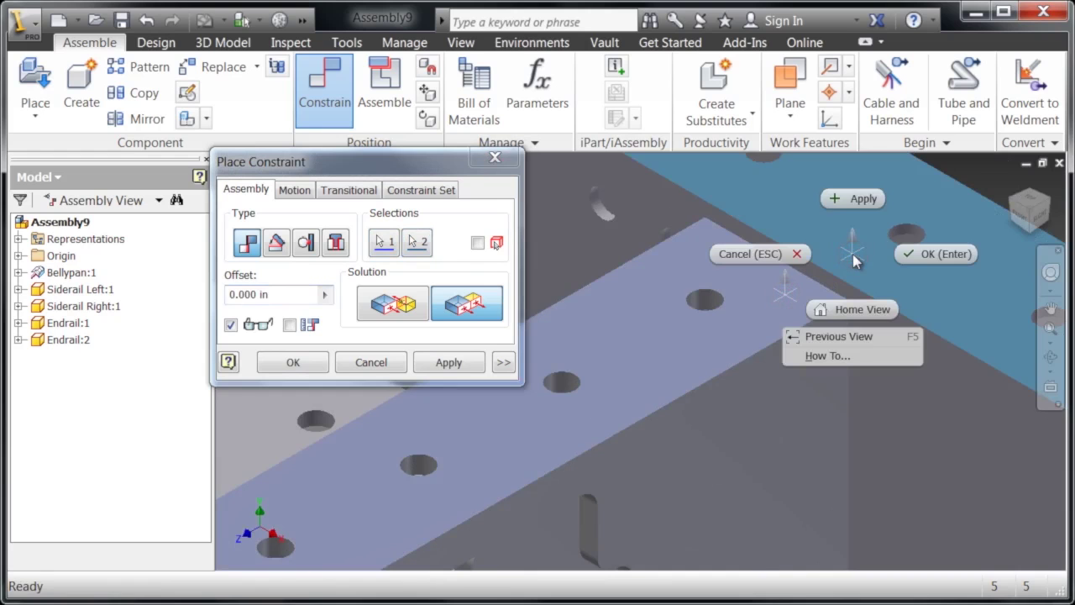
{"action": "left_click", "coordinate": [850, 203]}
Step: Constrain the far siderail's top face flush with the adjoining end rail's top face at 0.000 in offset and finish constraining
{"action": "scroll", "coordinate": [852, 236], "scroll_direction": "down", "scroll_amount": 5}
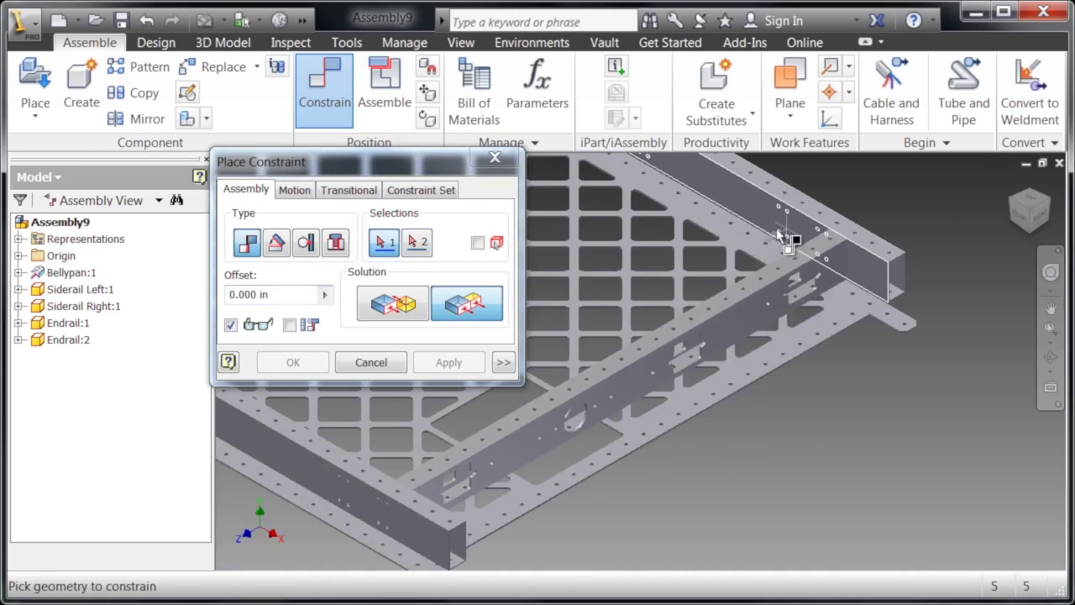
{"action": "middle_click_drag", "start_coordinate": [772, 233], "coordinate": [961, 456]}
{"action": "scroll", "coordinate": [667, 274], "scroll_direction": "up", "scroll_amount": 2}
{"action": "middle_click_drag", "start_coordinate": [667, 274], "coordinate": [879, 407]}
{"action": "scroll", "coordinate": [685, 259], "scroll_direction": "up", "scroll_amount": 4}
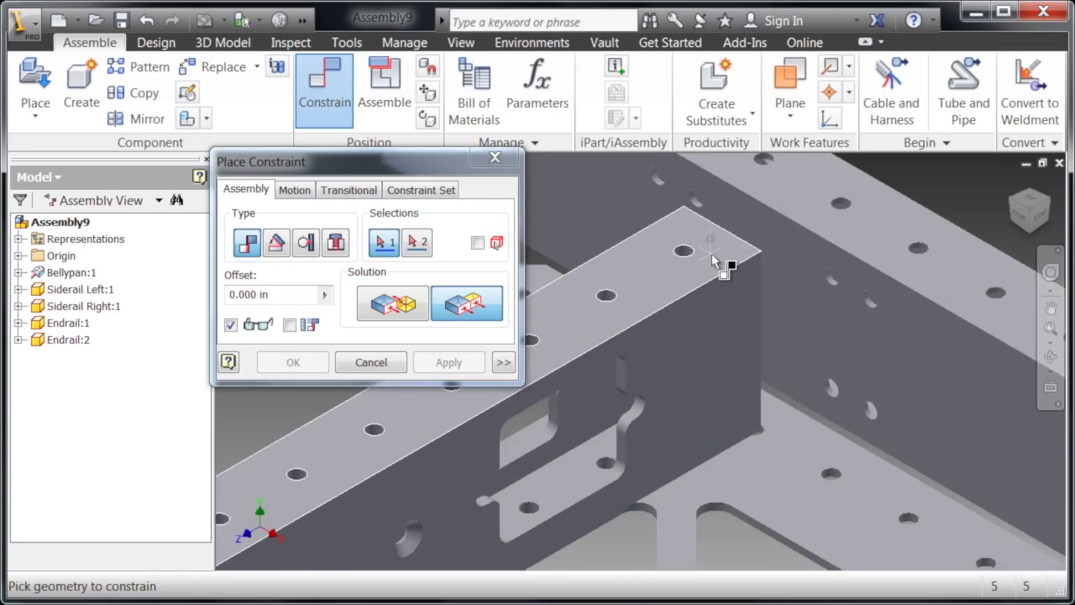
{"action": "left_click", "coordinate": [714, 258]}
{"action": "left_click", "coordinate": [805, 197]}
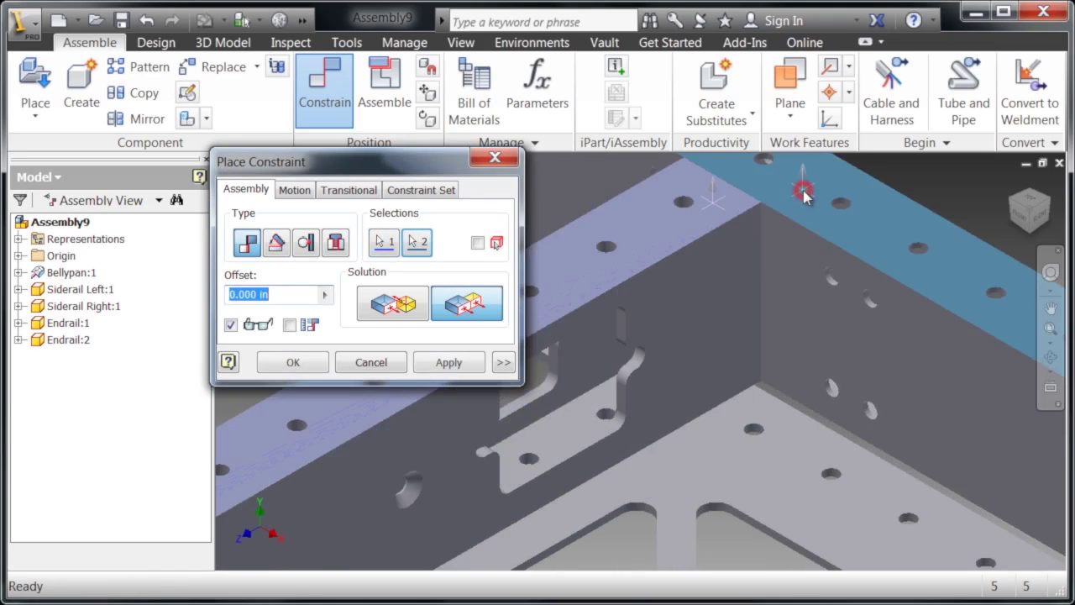
{"action": "right_click", "coordinate": [804, 196]}
{"action": "left_click", "coordinate": [816, 135]}
{"action": "scroll", "coordinate": [574, 379], "scroll_direction": "up", "scroll_amount": 10}
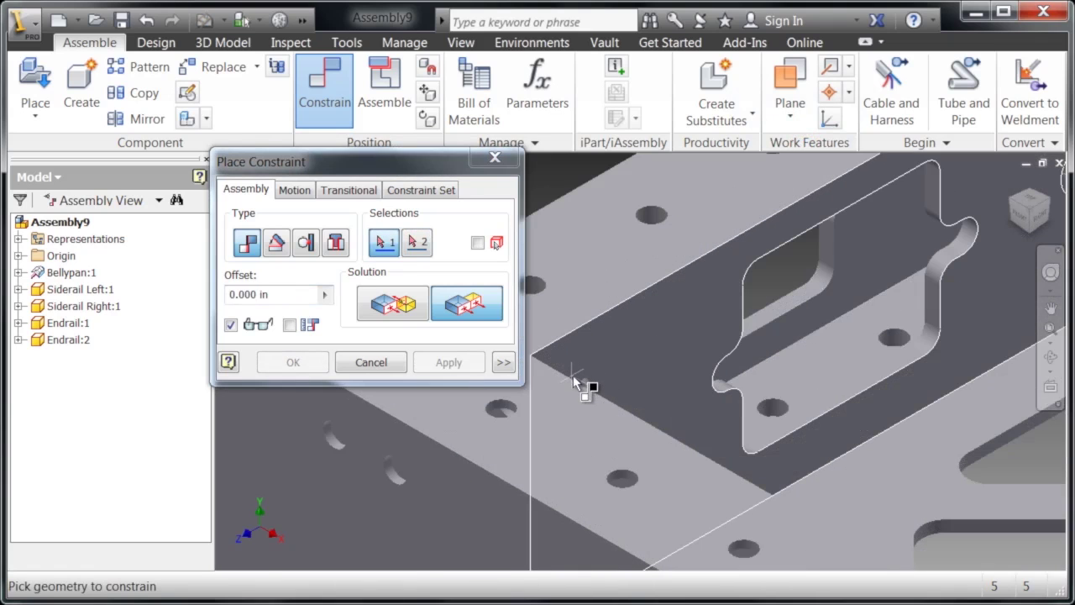
{"action": "middle_click_drag", "start_coordinate": [642, 376], "coordinate": [857, 377]}
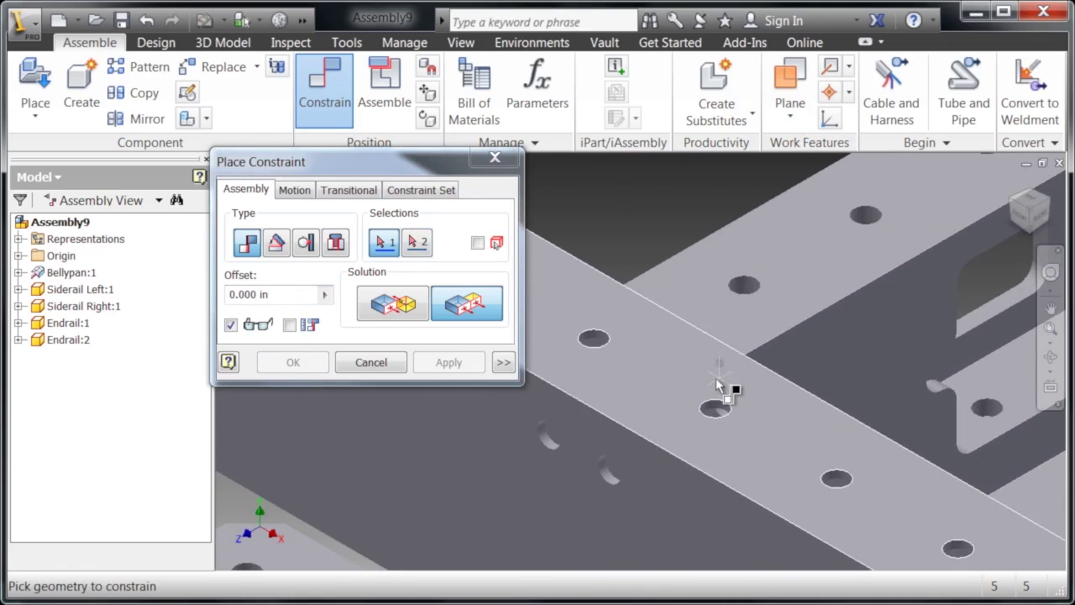
{"action": "scroll", "coordinate": [715, 384], "scroll_direction": "down", "scroll_amount": 5}
{"action": "scroll", "coordinate": [610, 434], "scroll_direction": "up", "scroll_amount": 3}
{"action": "left_click", "coordinate": [342, 366]}
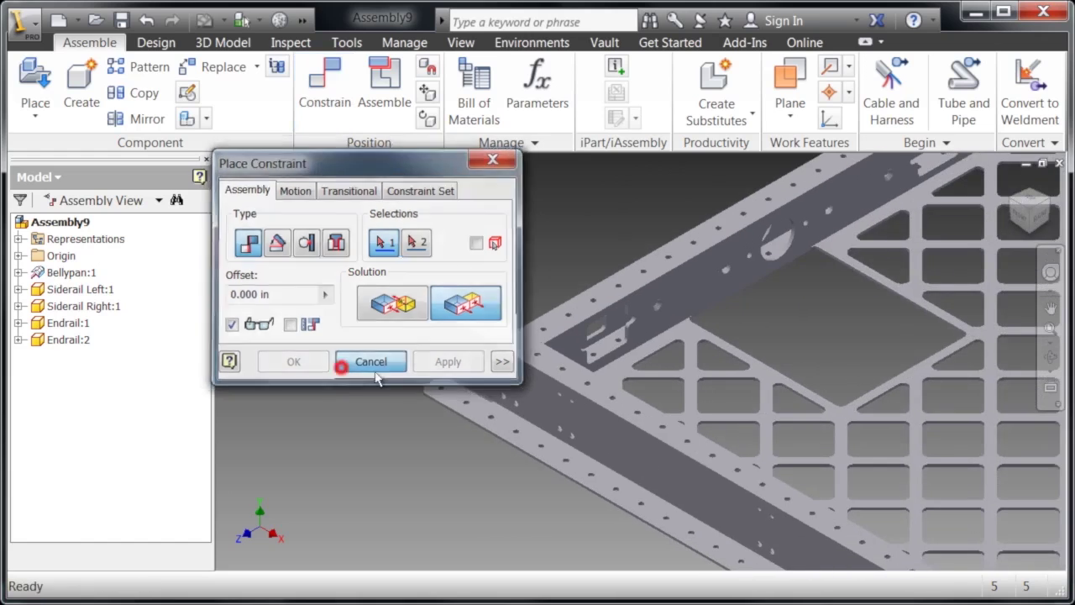
Step: Add an Insert constraint between the outermost hole of a bellypan corner tab and the end rail's underside end hole at 0.000 in offset
{"action": "middle_click_drag", "start_coordinate": [429, 393], "coordinate": [468, 286]}
{"action": "scroll", "coordinate": [468, 286], "scroll_direction": "down", "scroll_amount": 4}
{"action": "scroll", "coordinate": [588, 346], "scroll_direction": "up", "scroll_amount": 6}
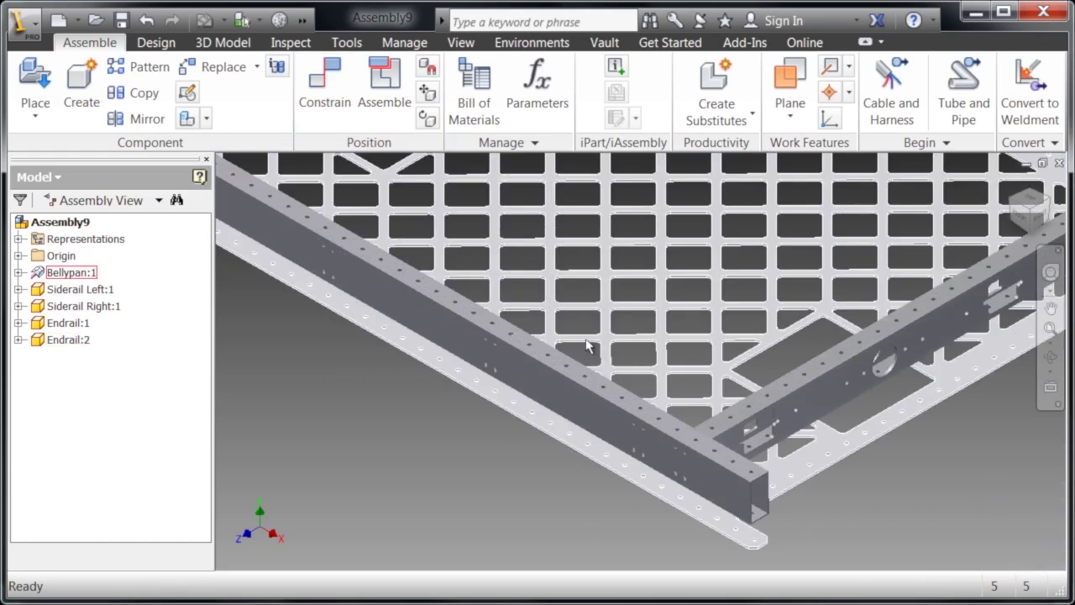
{"action": "middle_click_drag", "start_coordinate": [683, 351], "coordinate": [405, 360], "text": "shift"}
{"action": "mouse_move", "coordinate": [405, 359]}
{"action": "left_mouse_down"}
{"action": "mouse_move", "coordinate": [415, 396]}
{"action": "mouse_move", "coordinate": [398, 430]}
{"action": "mouse_move", "coordinate": [432, 423]}
{"action": "mouse_move", "coordinate": [399, 356]}
{"action": "left_mouse_up"}
{"action": "left_click", "coordinate": [335, 400]}
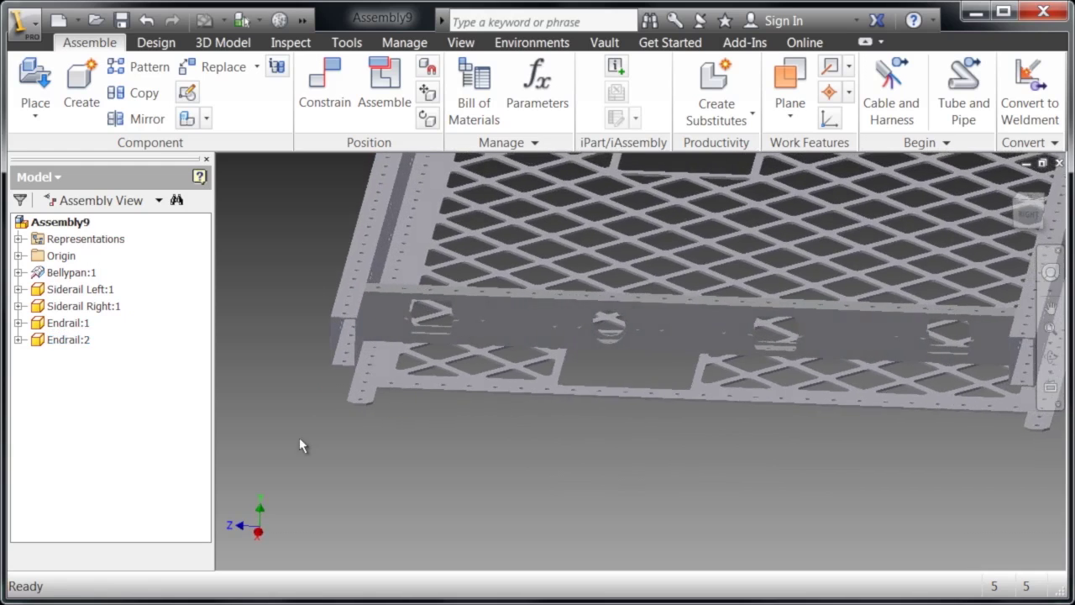
{"action": "middle_click_drag", "start_coordinate": [298, 440], "coordinate": [314, 463], "text": "shift"}
{"action": "right_click", "coordinate": [314, 463]}
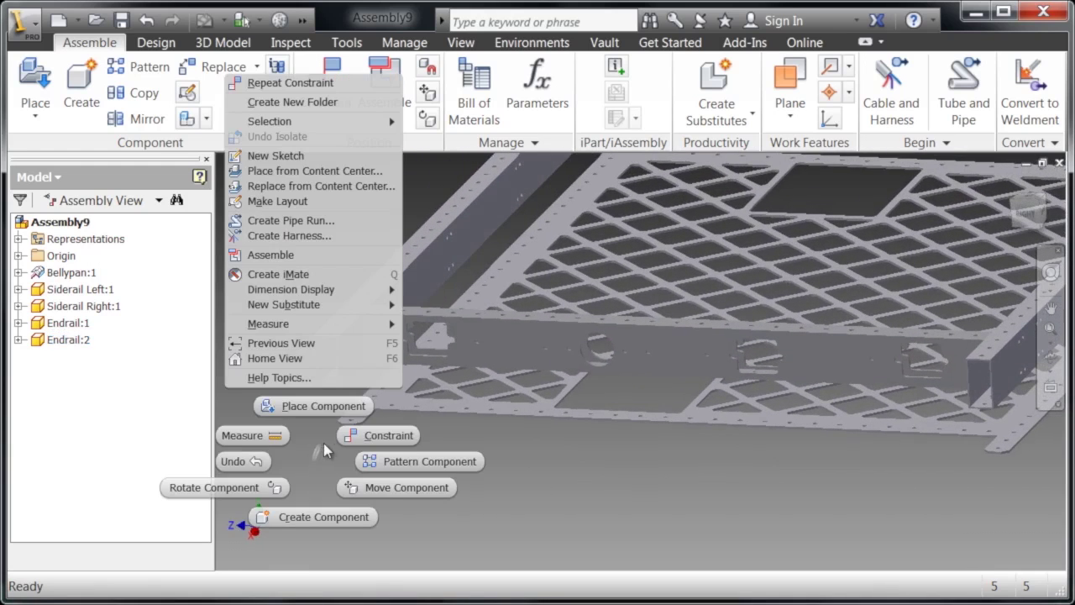
{"action": "left_click", "coordinate": [375, 437]}
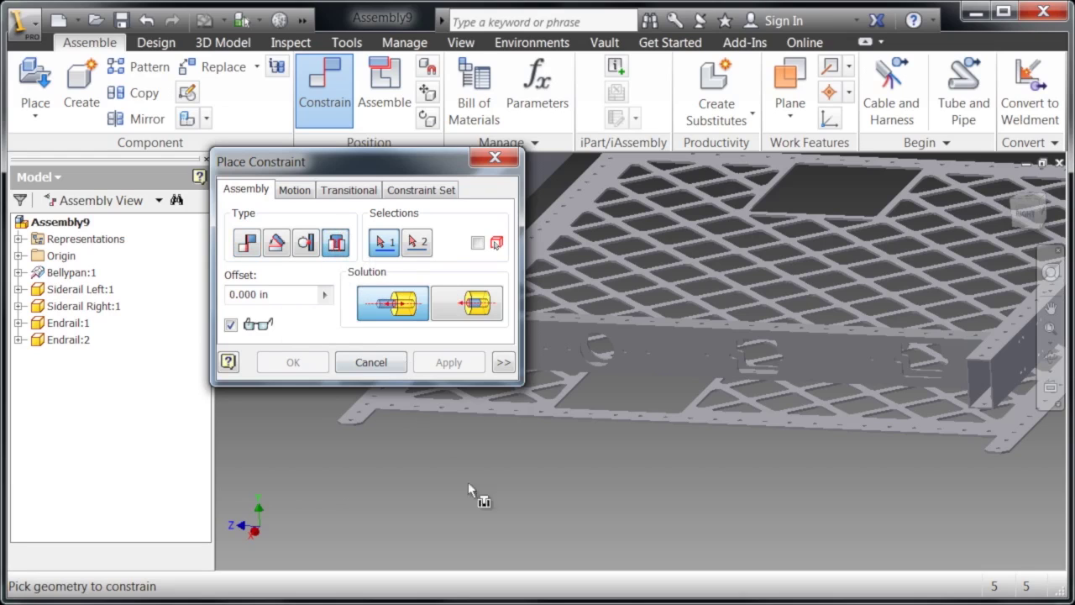
{"action": "middle_click_drag", "start_coordinate": [346, 430], "coordinate": [542, 464]}
{"action": "scroll", "coordinate": [541, 464], "scroll_direction": "down", "scroll_amount": 5}
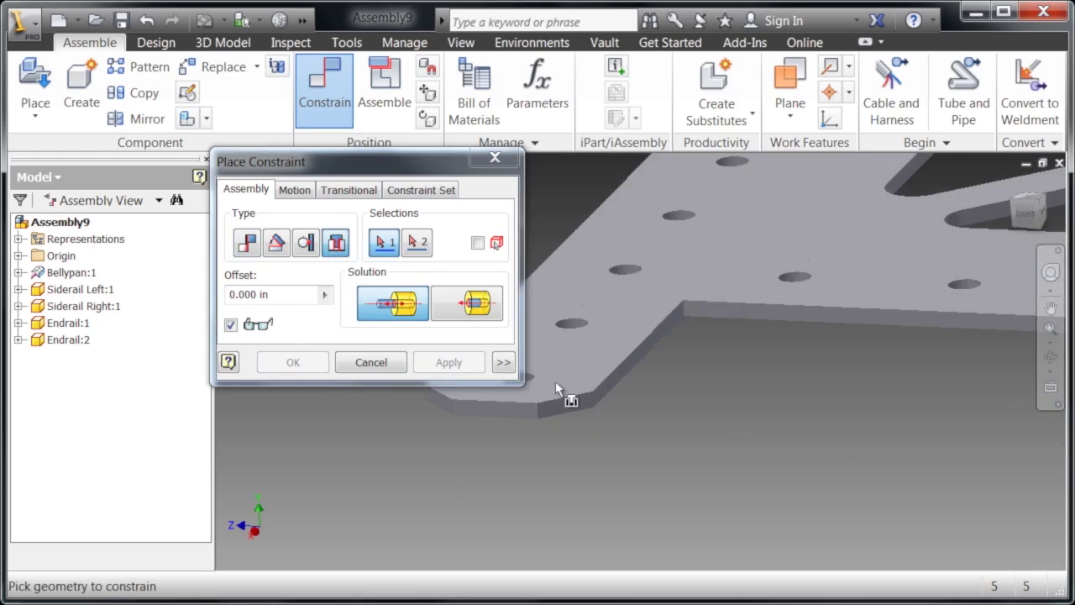
{"action": "middle_click_drag", "start_coordinate": [555, 375], "coordinate": [636, 451]}
{"action": "left_click", "coordinate": [624, 443]}
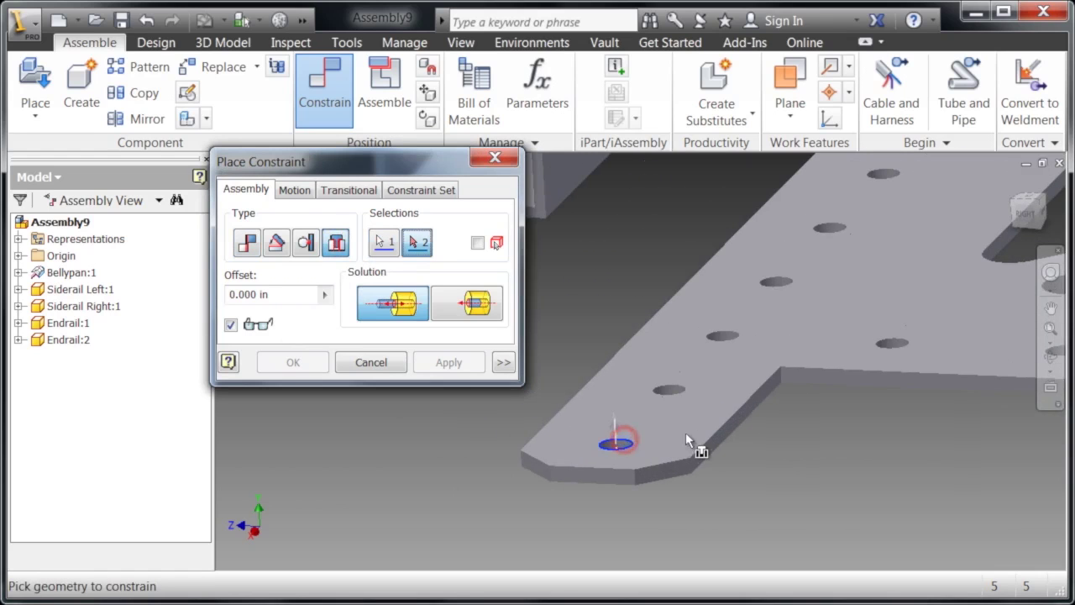
{"action": "scroll", "coordinate": [685, 433], "scroll_direction": "up", "scroll_amount": 3}
{"action": "middle_click_drag", "start_coordinate": [589, 363], "coordinate": [581, 257], "text": "shift"}
{"action": "scroll", "coordinate": [588, 267], "scroll_direction": "down", "scroll_amount": 5}
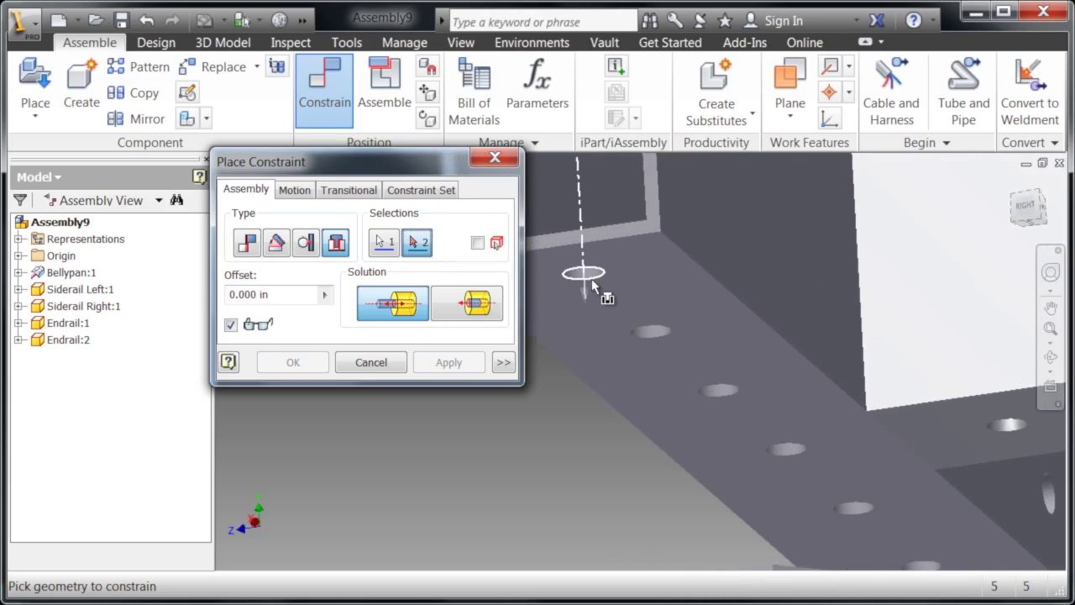
{"action": "left_click", "coordinate": [592, 286]}
{"action": "scroll", "coordinate": [595, 289], "scroll_direction": "up", "scroll_amount": 5}
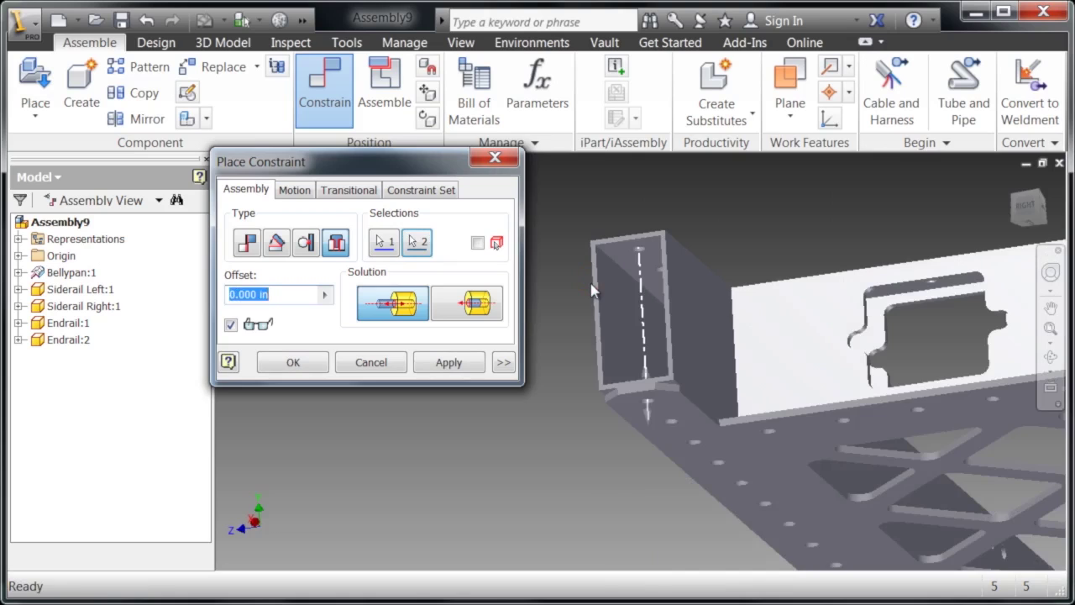
{"action": "right_click", "coordinate": [553, 235]}
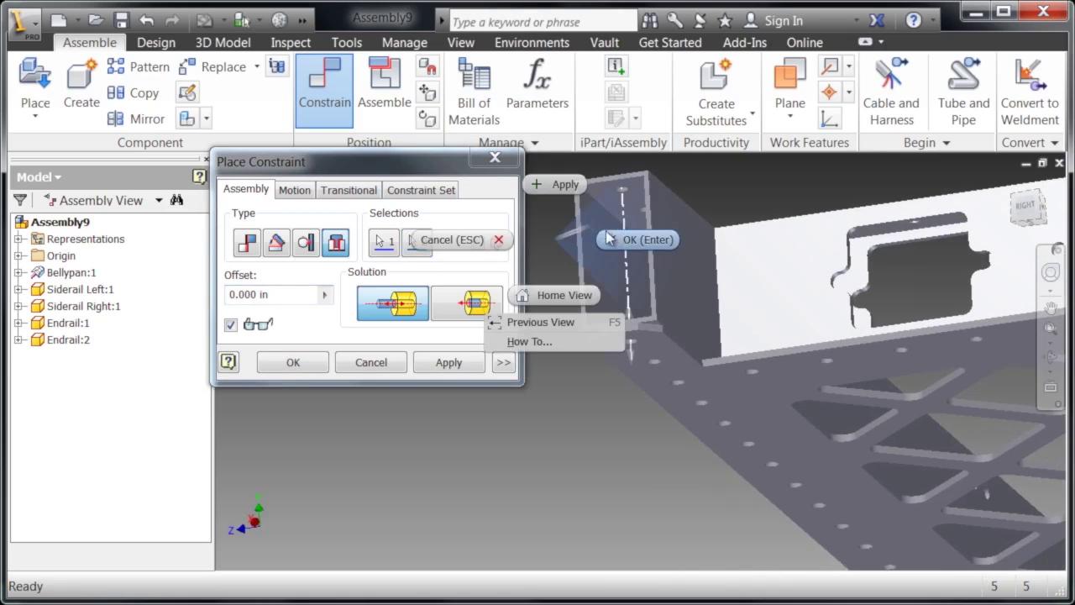
{"action": "left_click", "coordinate": [561, 186]}
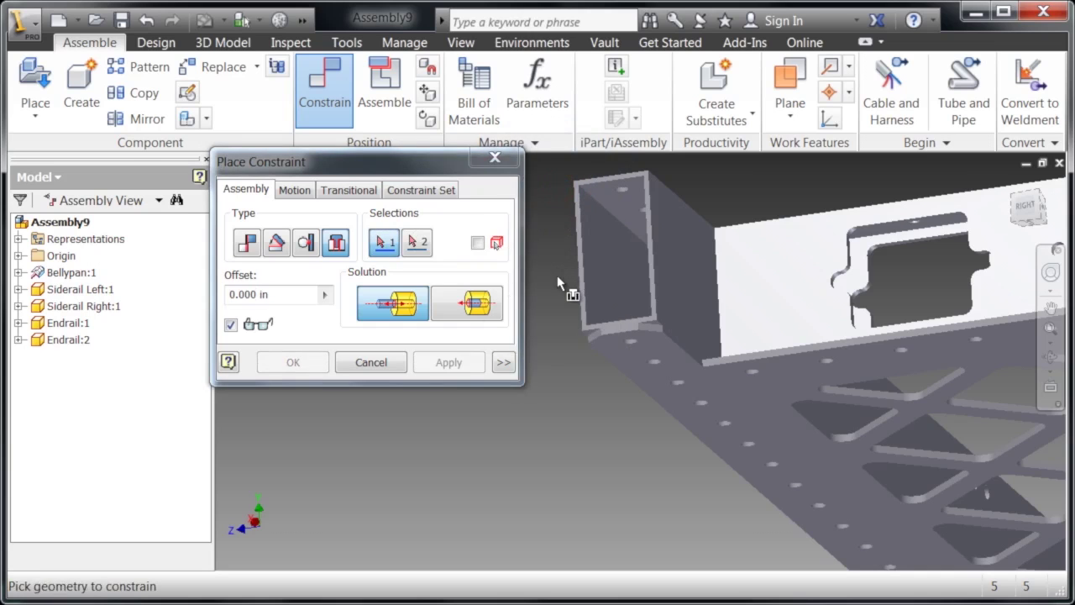
{"action": "key", "text": "Escape"}
Step: Examine how the assembled rails sit on the bellypan from several angles
{"action": "middle_click_drag", "start_coordinate": [637, 279], "coordinate": [674, 285]}
{"action": "scroll", "coordinate": [638, 182], "scroll_direction": "up", "scroll_amount": 3}
{"action": "middle_click_drag", "start_coordinate": [675, 286], "coordinate": [751, 363], "text": "shift"}
{"action": "mouse_move", "coordinate": [753, 371]}
{"action": "left_mouse_down"}
{"action": "mouse_move", "coordinate": [686, 305]}
{"action": "mouse_move", "coordinate": [613, 392]}
{"action": "mouse_move", "coordinate": [685, 351]}
{"action": "mouse_move", "coordinate": [762, 370]}
{"action": "mouse_move", "coordinate": [739, 357]}
{"action": "left_mouse_up"}
{"action": "left_click", "coordinate": [634, 370]}
{"action": "scroll", "coordinate": [663, 373], "scroll_direction": "down", "scroll_amount": 5}
{"action": "middle_click_drag", "start_coordinate": [663, 373], "coordinate": [452, 385]}
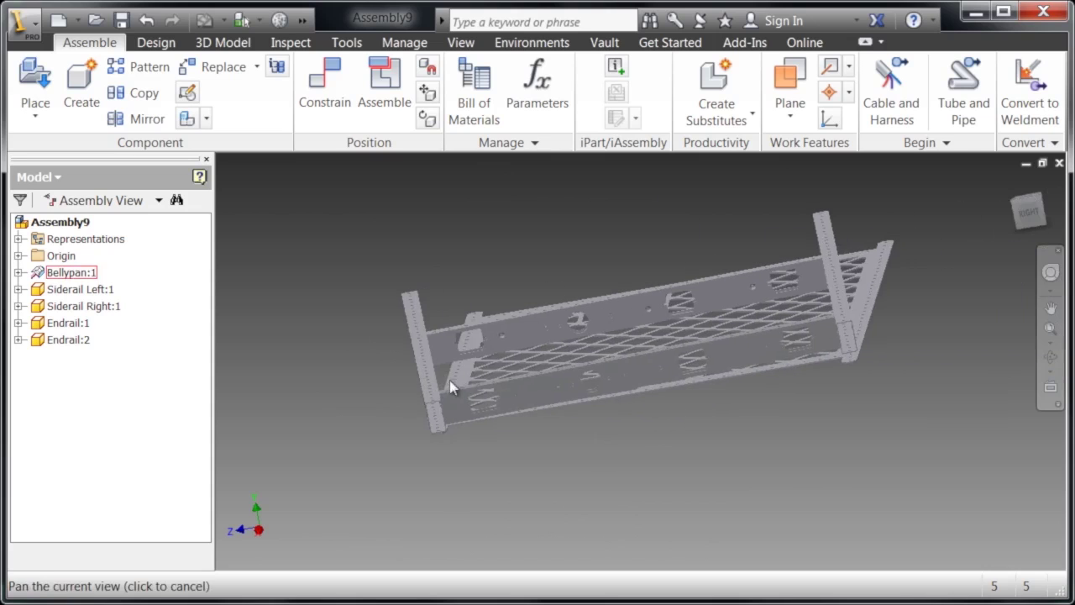
{"action": "key", "text": "F6"}
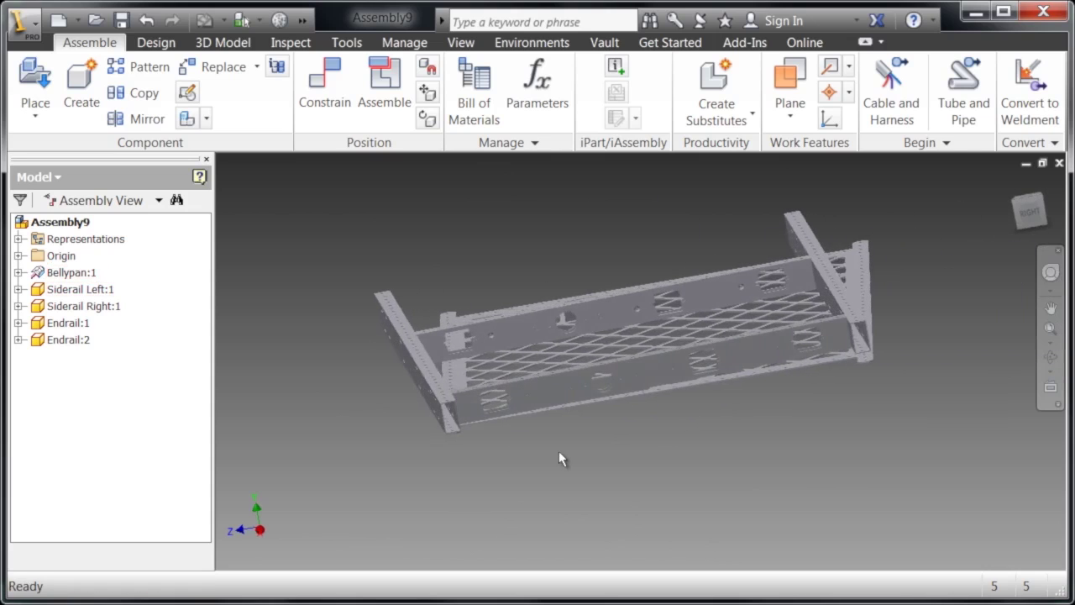
Step: Mate the axis of the bellypan corner tab's second hole with the matching end rail hole at 0.000 in offset
{"action": "right_click", "coordinate": [560, 461]}
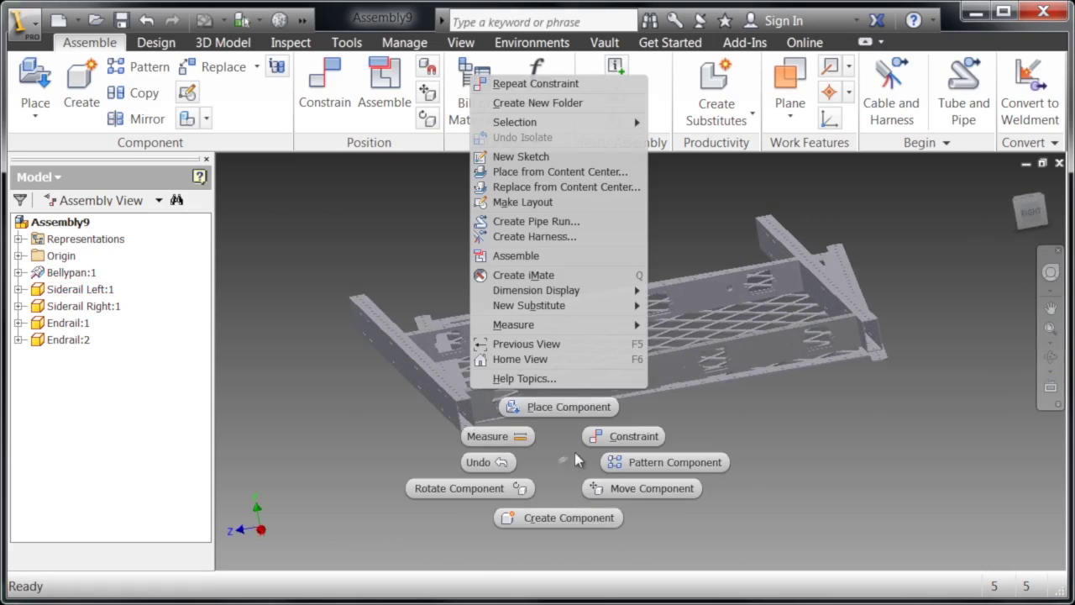
{"action": "left_click", "coordinate": [622, 436]}
{"action": "middle_click_drag", "start_coordinate": [540, 438], "coordinate": [688, 267], "text": "shift"}
{"action": "scroll", "coordinate": [688, 267], "scroll_direction": "up", "scroll_amount": 10}
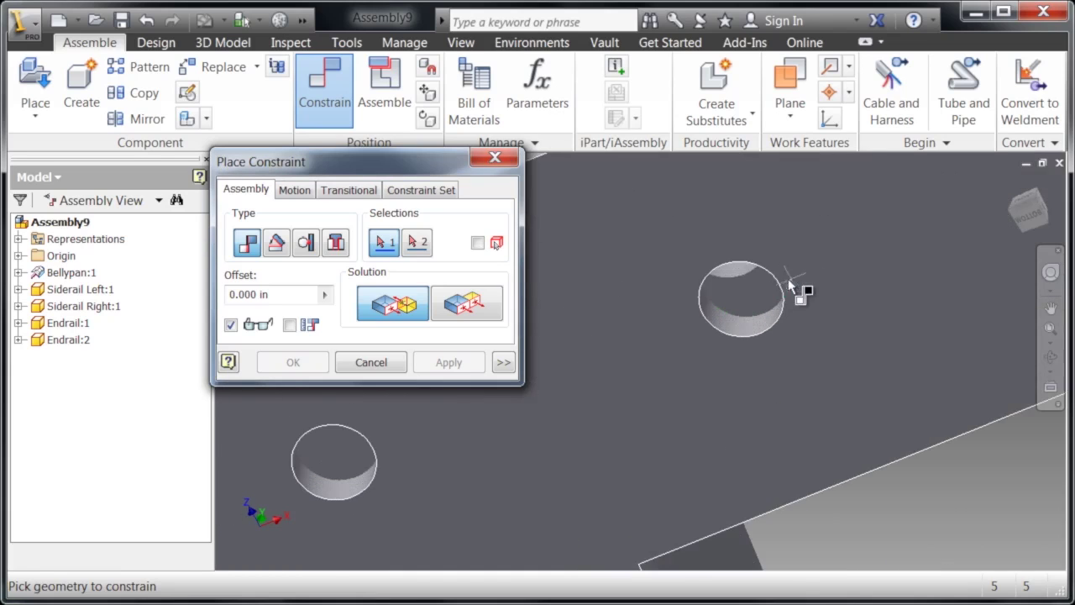
{"action": "scroll", "coordinate": [747, 279], "scroll_direction": "up", "scroll_amount": 5}
{"action": "left_click", "coordinate": [691, 242]}
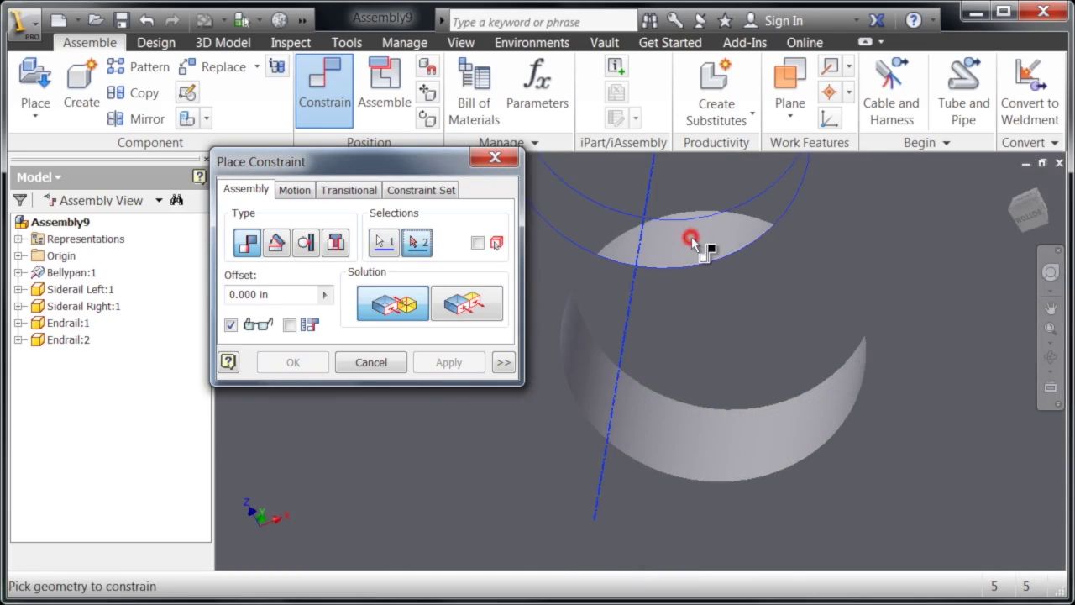
{"action": "scroll", "coordinate": [691, 242], "scroll_direction": "down", "scroll_amount": 4}
{"action": "scroll", "coordinate": [702, 291], "scroll_direction": "up", "scroll_amount": 3}
{"action": "left_click", "coordinate": [700, 285]}
{"action": "scroll", "coordinate": [699, 285], "scroll_direction": "down", "scroll_amount": 6}
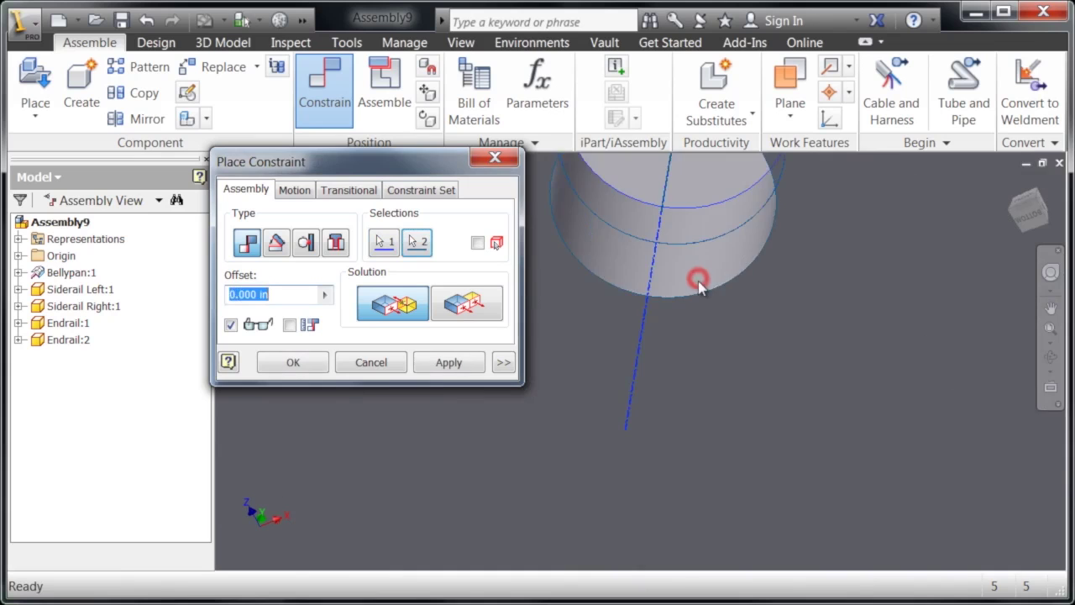
{"action": "scroll", "coordinate": [764, 377], "scroll_direction": "down", "scroll_amount": 6}
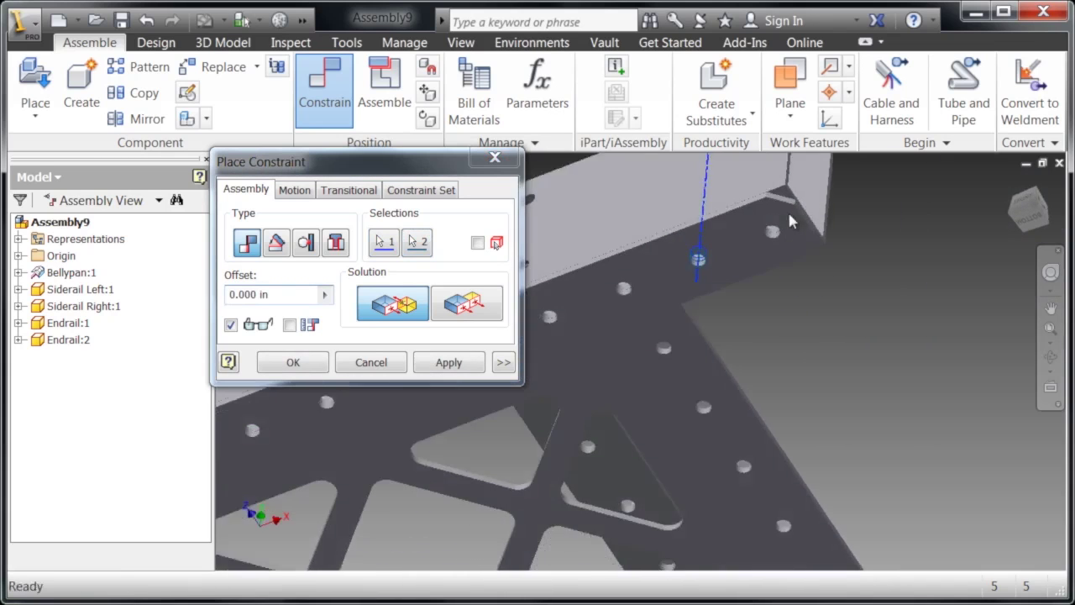
{"action": "right_click", "coordinate": [794, 253]}
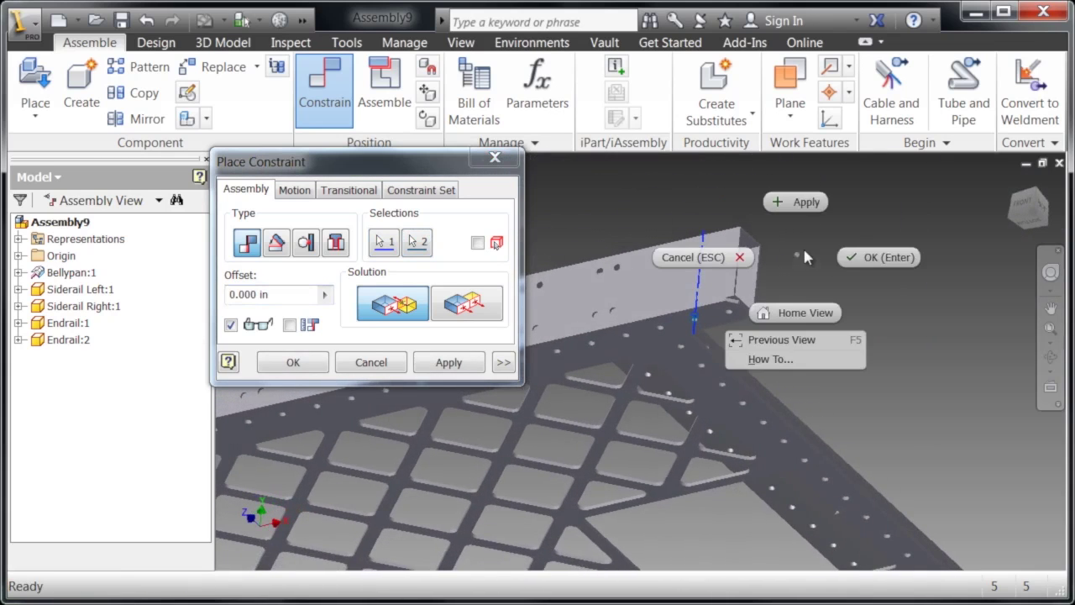
{"action": "left_click", "coordinate": [794, 202]}
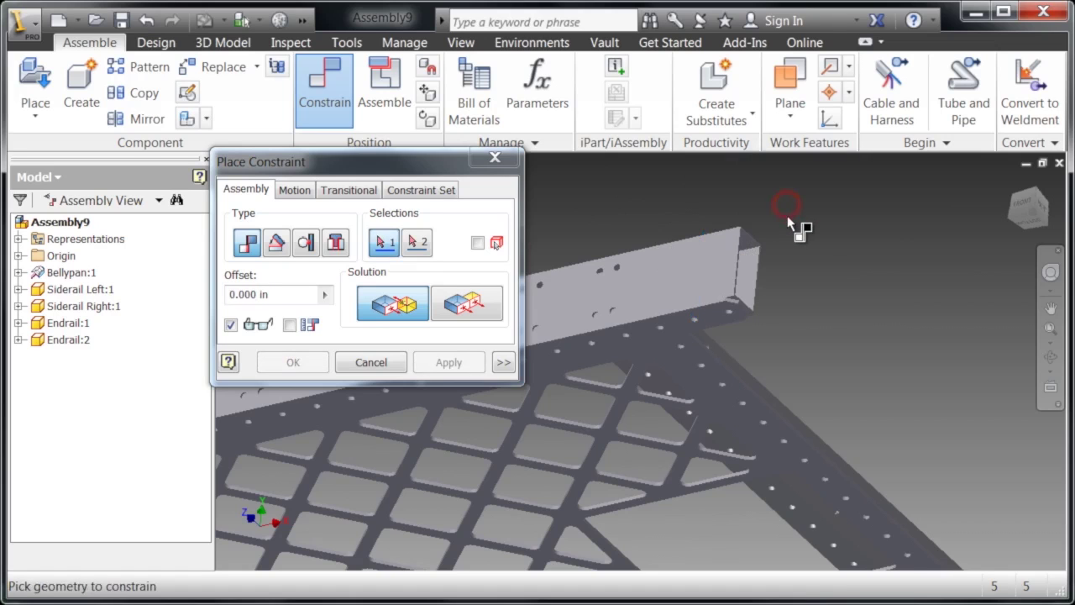
Step: Mate the axis of Siderail Left's end hole with the bellypan's side-edge hole near the same corner at 0.000 in offset
{"action": "scroll", "coordinate": [756, 278], "scroll_direction": "up", "scroll_amount": 5}
{"action": "scroll", "coordinate": [714, 217], "scroll_direction": "up", "scroll_amount": 5}
{"action": "scroll", "coordinate": [803, 258], "scroll_direction": "up", "scroll_amount": 8}
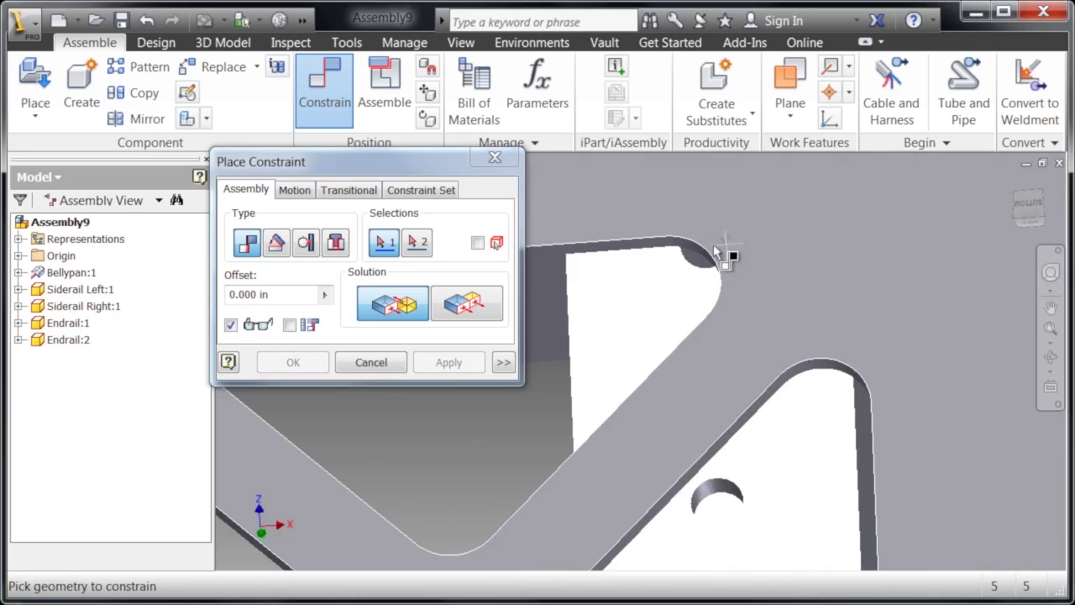
{"action": "middle_click_drag", "start_coordinate": [712, 284], "coordinate": [709, 252]}
{"action": "left_click", "coordinate": [677, 289]}
{"action": "scroll", "coordinate": [685, 287], "scroll_direction": "down", "scroll_amount": 5}
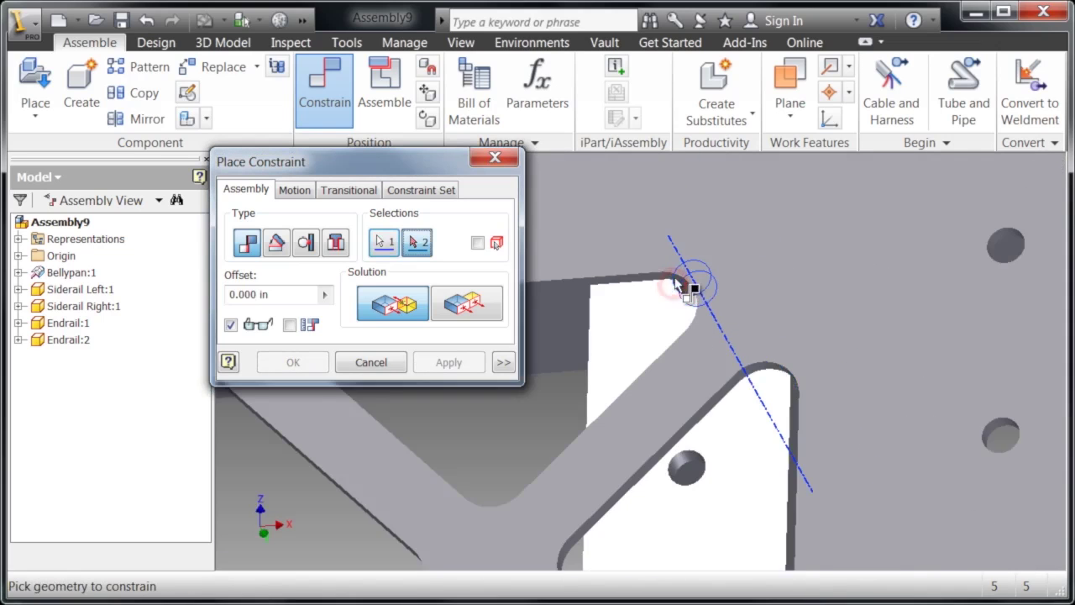
{"action": "scroll", "coordinate": [619, 288], "scroll_direction": "up", "scroll_amount": 3}
{"action": "scroll", "coordinate": [680, 277], "scroll_direction": "up", "scroll_amount": 3}
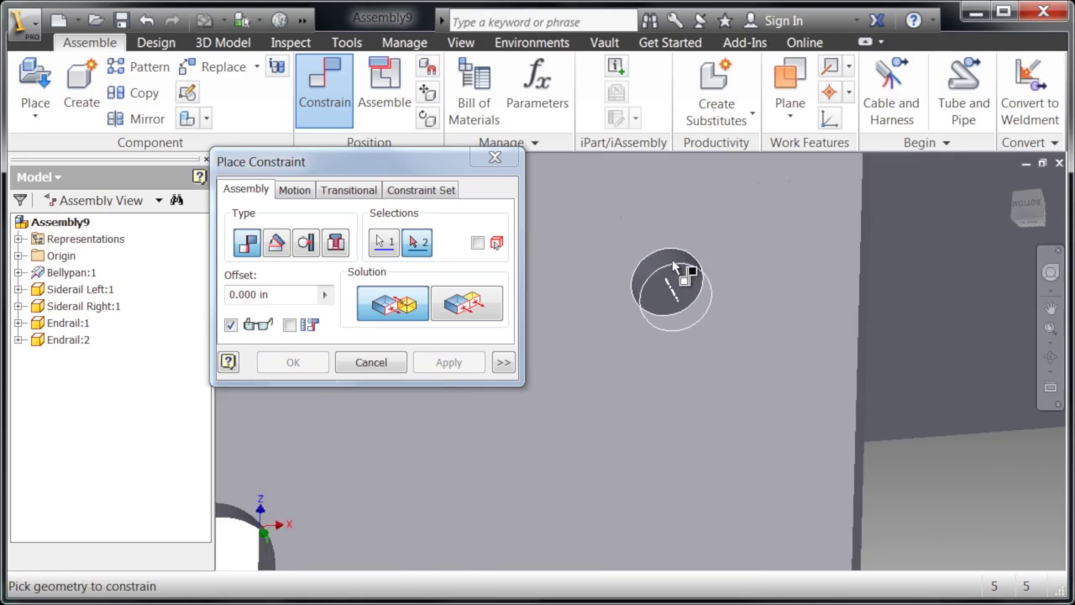
{"action": "left_click", "coordinate": [672, 262]}
{"action": "right_click", "coordinate": [670, 256]}
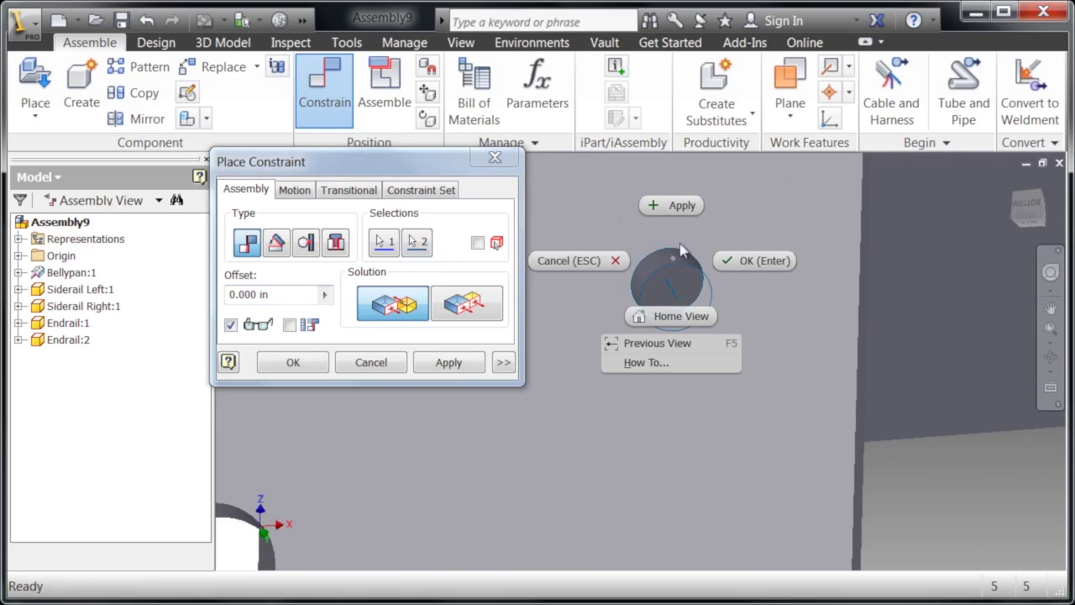
{"action": "left_click", "coordinate": [682, 204]}
{"action": "scroll", "coordinate": [676, 215], "scroll_direction": "down", "scroll_amount": 8}
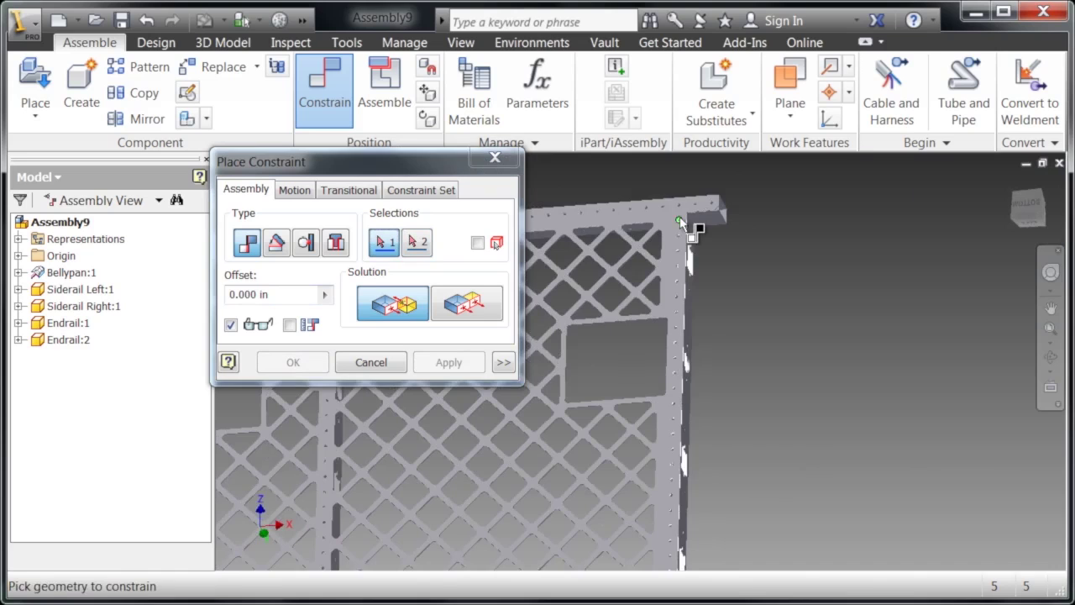
Step: Leave the constraint command, slide the unfastened end rail past the bellypan tab, and move Siderail Right outside the bellypan's edge
{"action": "middle_click_drag", "start_coordinate": [757, 274], "coordinate": [741, 101]}
{"action": "scroll", "coordinate": [694, 390], "scroll_direction": "up", "scroll_amount": 5}
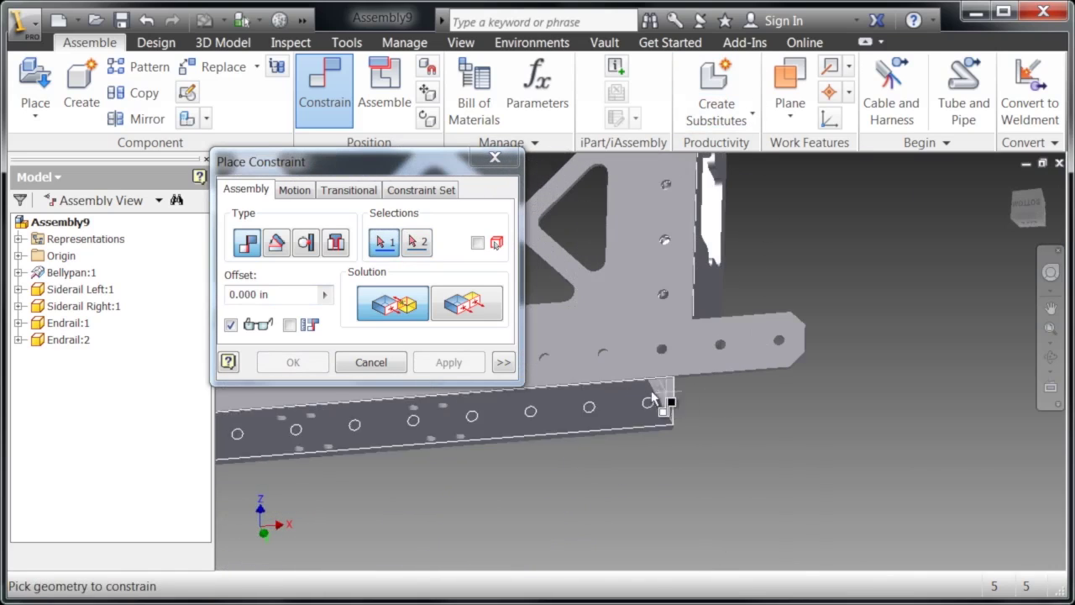
{"action": "scroll", "coordinate": [629, 390], "scroll_direction": "up", "scroll_amount": 2}
{"action": "mouse_move", "coordinate": [667, 394]}
{"action": "middle_mouse_down"}
{"action": "mouse_move", "coordinate": [781, 391]}
{"action": "mouse_move", "coordinate": [684, 389]}
{"action": "middle_mouse_up"}
{"action": "key", "text": "Escape"}
{"action": "key", "text": "Escape"}
{"action": "scroll", "coordinate": [670, 390], "scroll_direction": "down", "scroll_amount": 4}
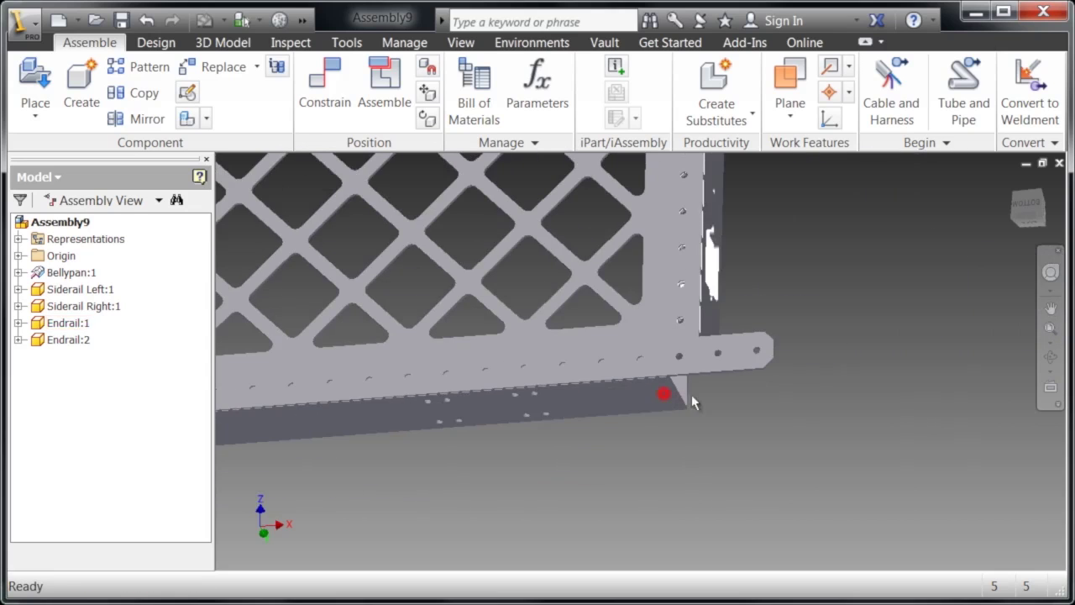
{"action": "left_click_drag", "start_coordinate": [653, 396], "coordinate": [811, 395]}
{"action": "left_click", "coordinate": [808, 441]}
{"action": "scroll", "coordinate": [768, 429], "scroll_direction": "down", "scroll_amount": 5}
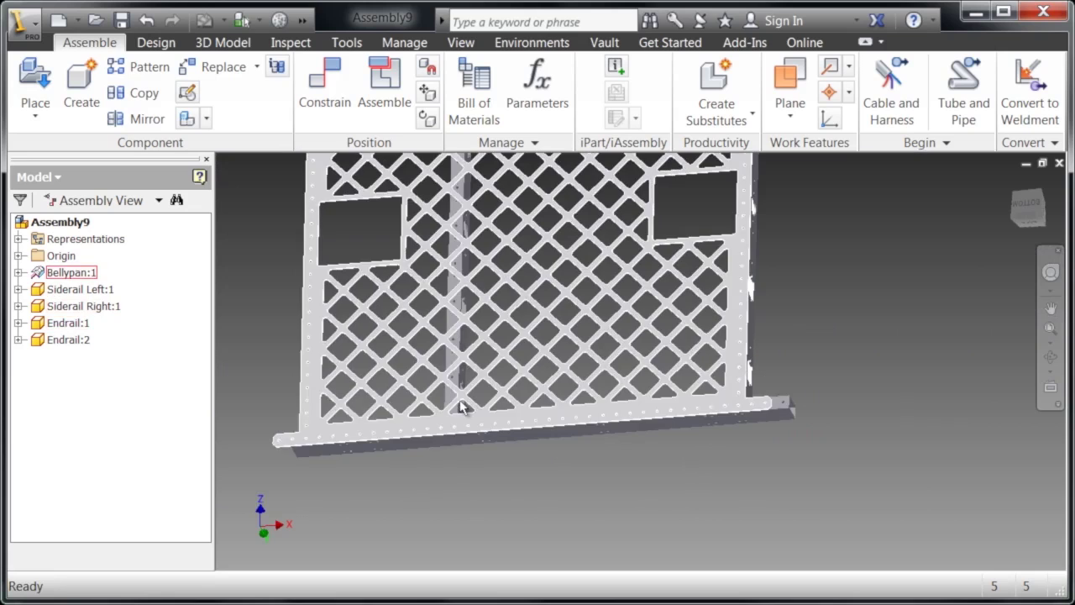
{"action": "left_click_drag", "start_coordinate": [452, 405], "coordinate": [279, 405]}
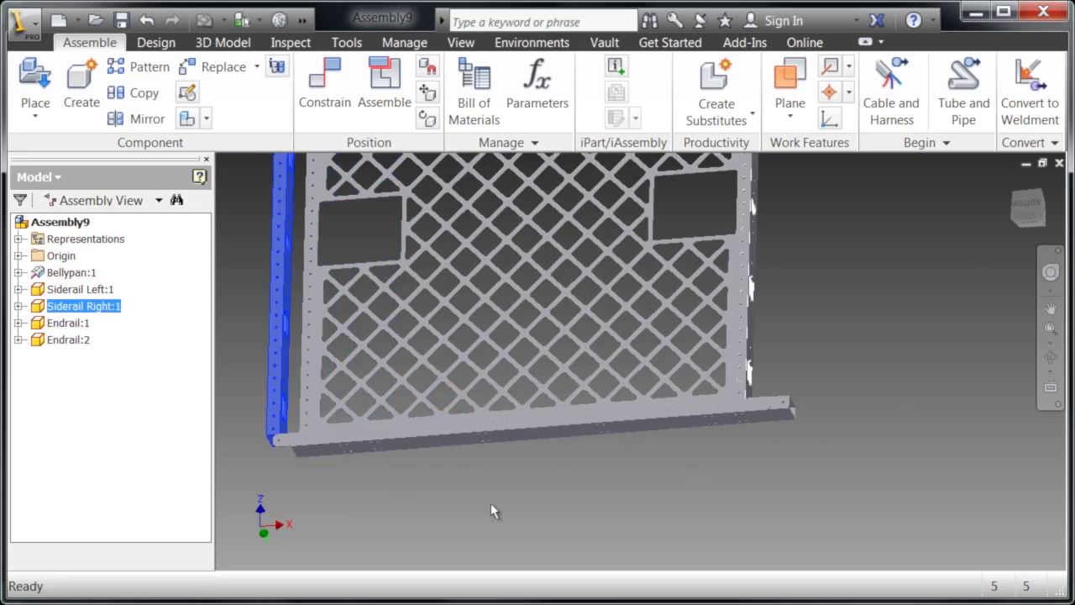
{"action": "left_click", "coordinate": [516, 502]}
Step: Mate the axis of the loose end rail's outermost hole with the bellypan tab's outermost hole at 0.000 in offset
{"action": "right_click", "coordinate": [536, 492]}
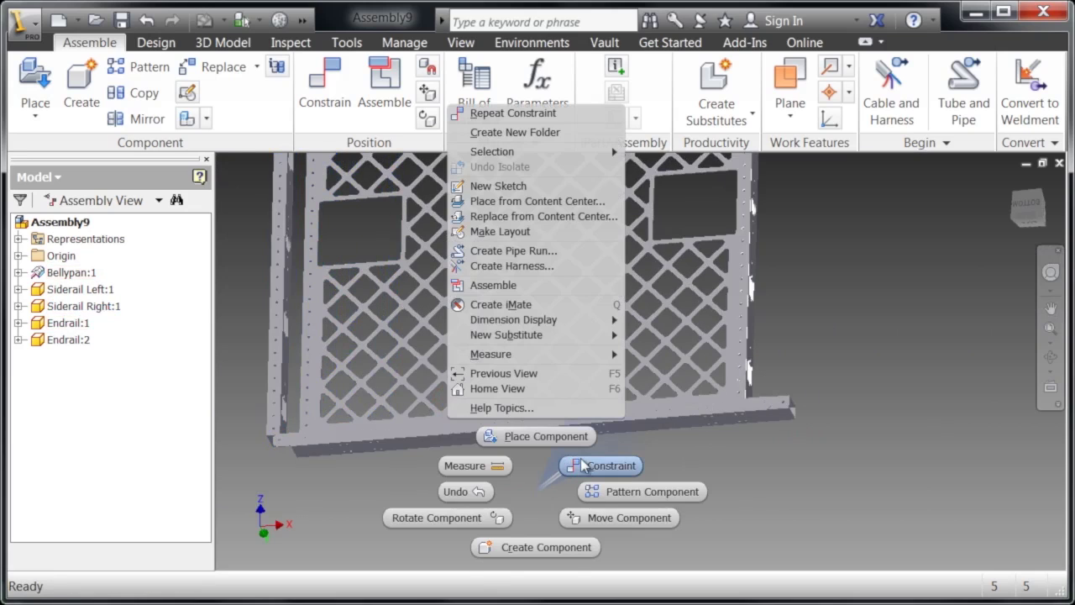
{"action": "left_click", "coordinate": [582, 467]}
{"action": "scroll", "coordinate": [812, 409], "scroll_direction": "down", "scroll_amount": 5}
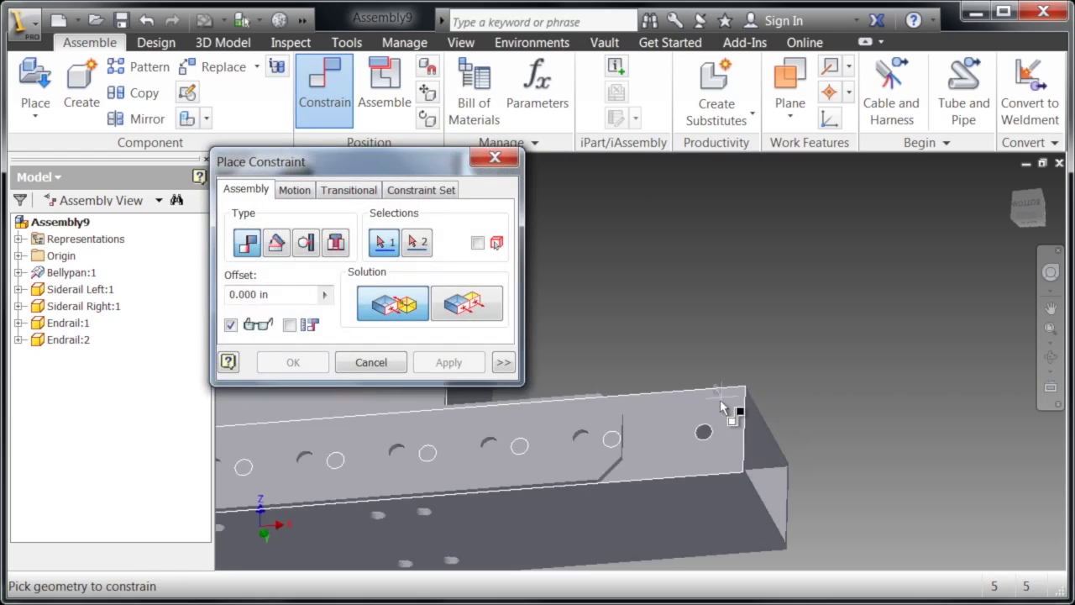
{"action": "scroll", "coordinate": [710, 443], "scroll_direction": "down", "scroll_amount": 5}
{"action": "left_click", "coordinate": [700, 433]}
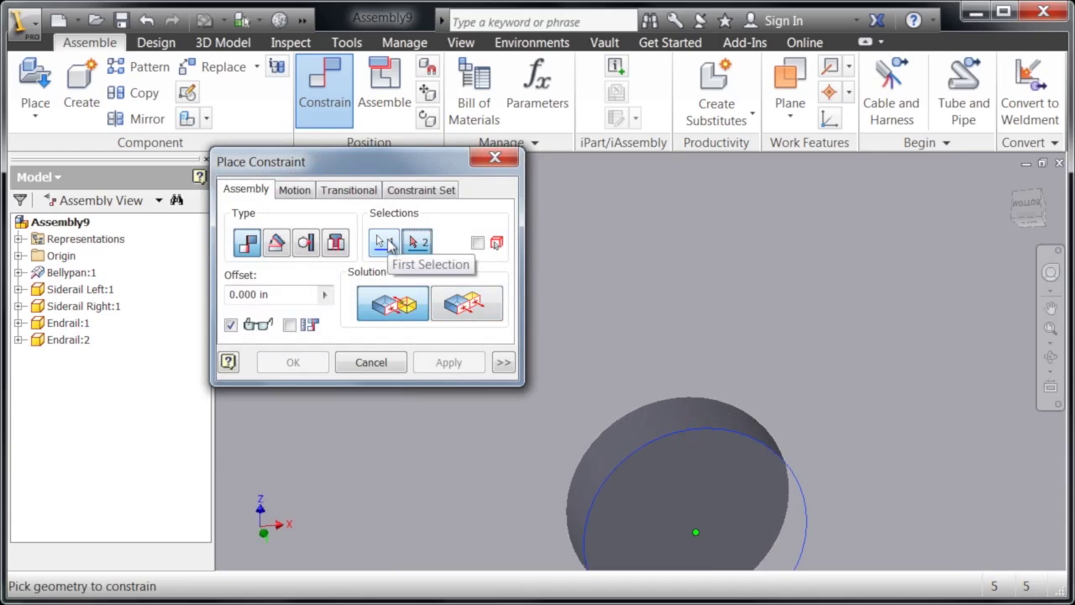
{"action": "left_click", "coordinate": [385, 243]}
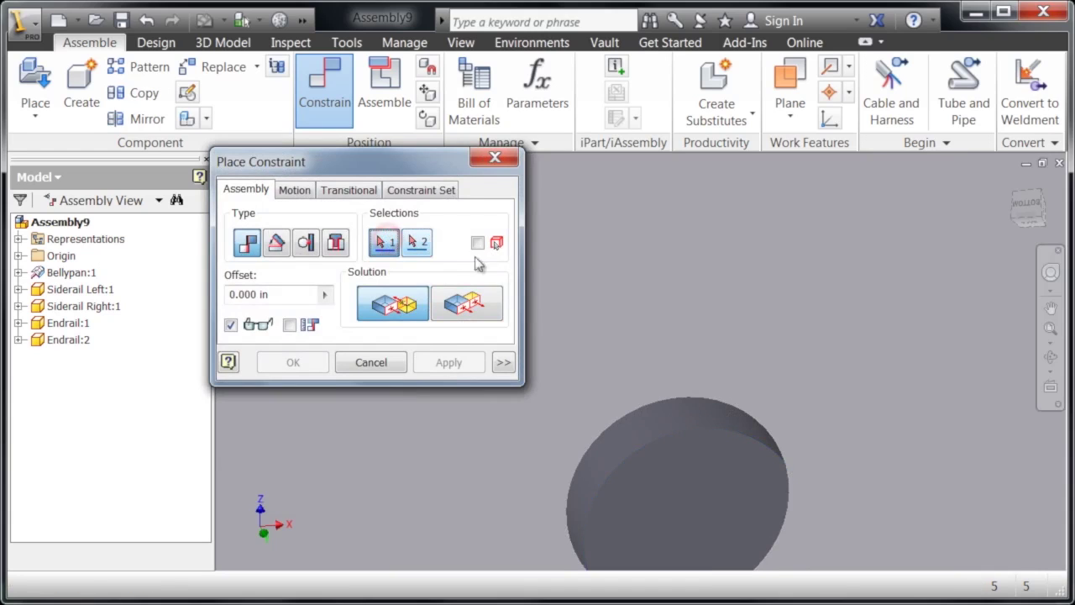
{"action": "left_click", "coordinate": [668, 419]}
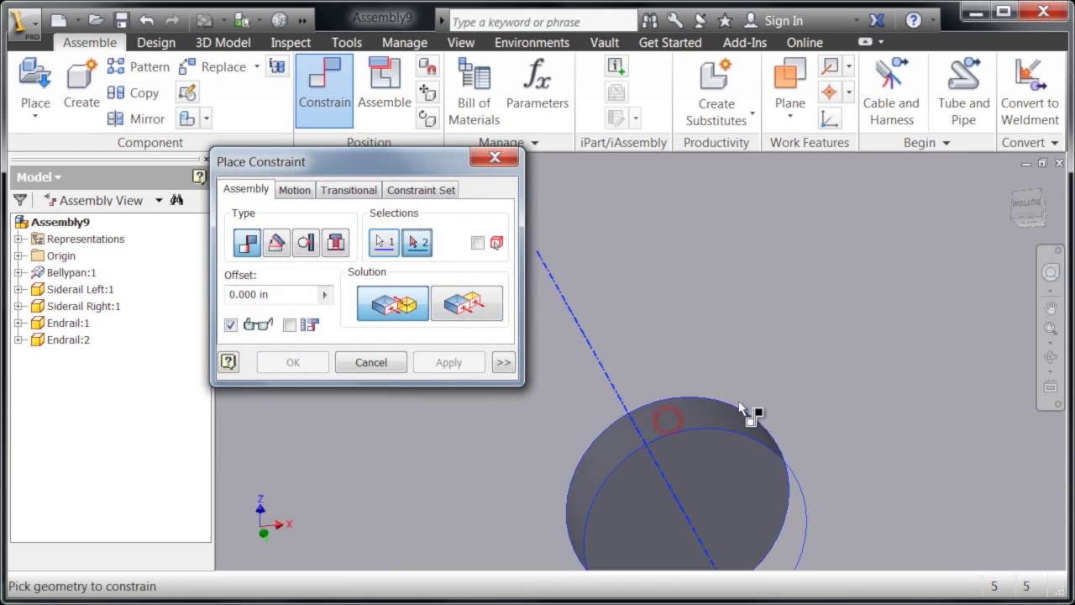
{"action": "scroll", "coordinate": [748, 392], "scroll_direction": "up", "scroll_amount": 5}
{"action": "middle_click_drag", "start_coordinate": [523, 416], "coordinate": [713, 379]}
{"action": "scroll", "coordinate": [713, 379], "scroll_direction": "down", "scroll_amount": 5}
{"action": "left_click", "coordinate": [703, 387]}
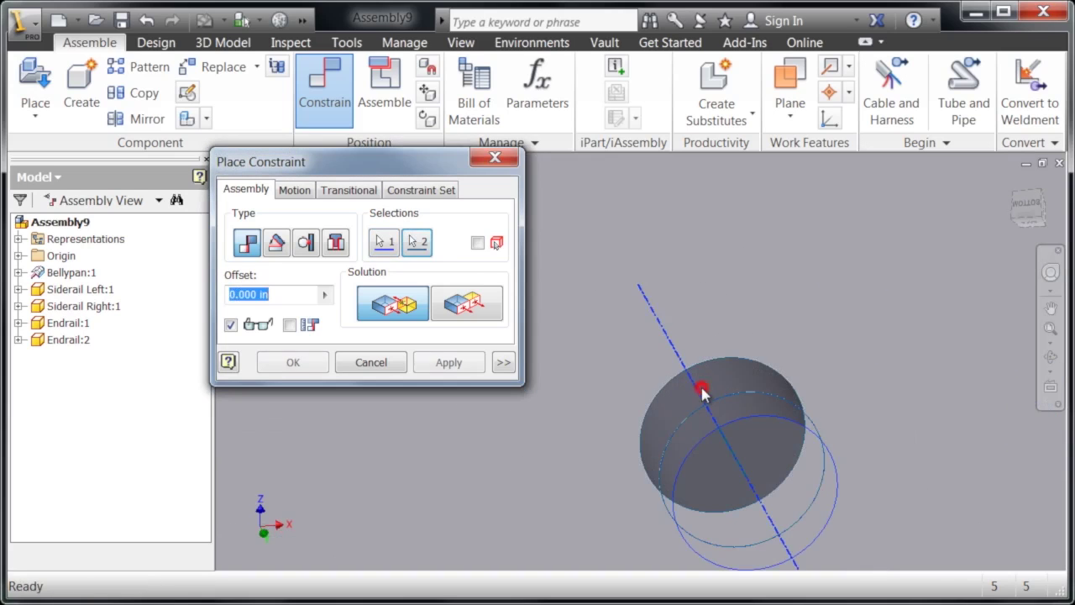
{"action": "right_click", "coordinate": [701, 384]}
{"action": "left_click", "coordinate": [691, 333]}
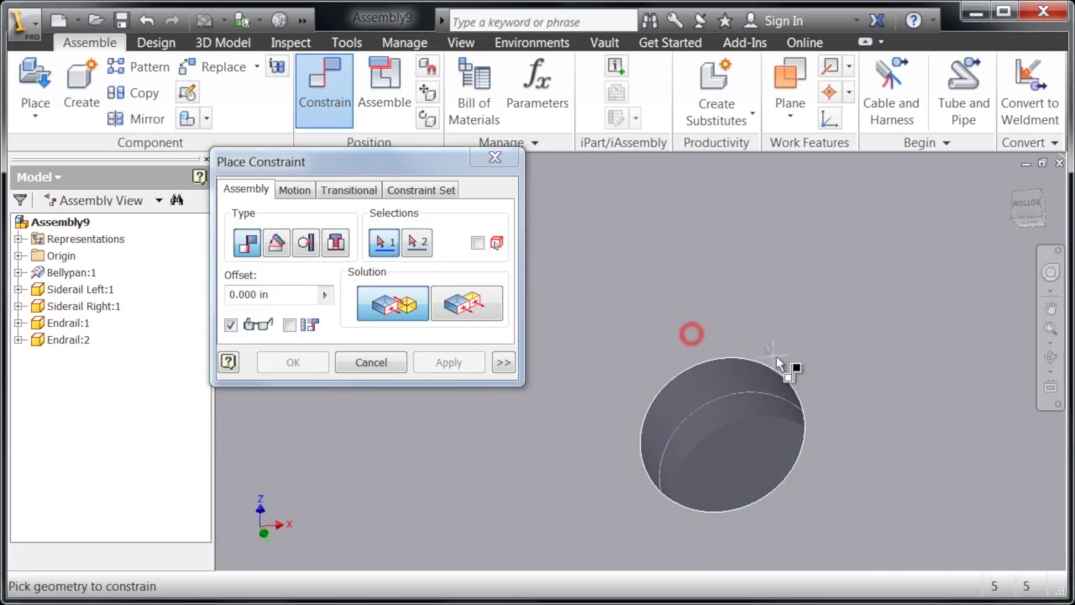
Step: Mate the axis of Siderail Right's end hole with the bellypan's side-edge hole nearest the corner at 0.000 in offset, and finish constraining
{"action": "scroll", "coordinate": [789, 364], "scroll_direction": "up", "scroll_amount": 6}
{"action": "middle_click_drag", "start_coordinate": [522, 418], "coordinate": [569, 426]}
{"action": "scroll", "coordinate": [532, 424], "scroll_direction": "down", "scroll_amount": 5}
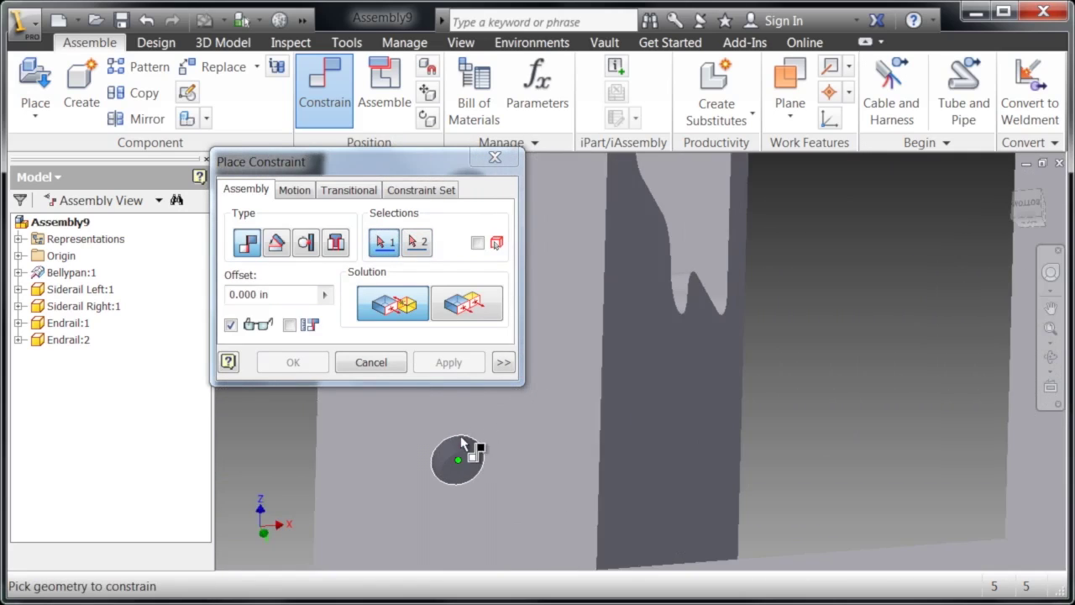
{"action": "left_click", "coordinate": [479, 452]}
{"action": "scroll", "coordinate": [475, 437], "scroll_direction": "up", "scroll_amount": 3}
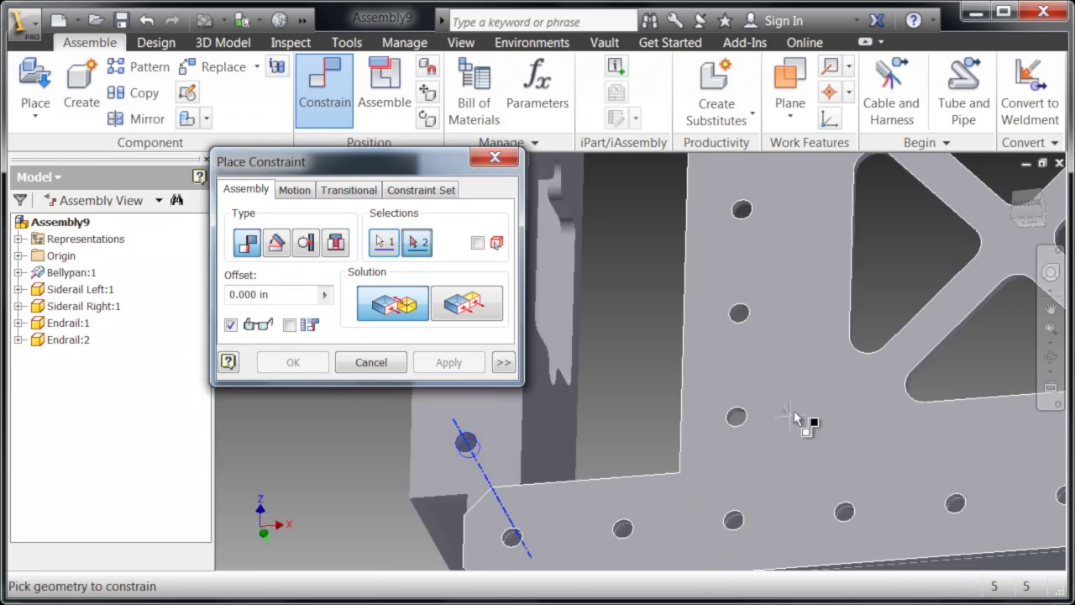
{"action": "scroll", "coordinate": [732, 432], "scroll_direction": "down", "scroll_amount": 5}
{"action": "left_click", "coordinate": [755, 412]}
{"action": "right_click", "coordinate": [754, 407]}
{"action": "left_click", "coordinate": [753, 360]}
{"action": "scroll", "coordinate": [638, 377], "scroll_direction": "up", "scroll_amount": 5}
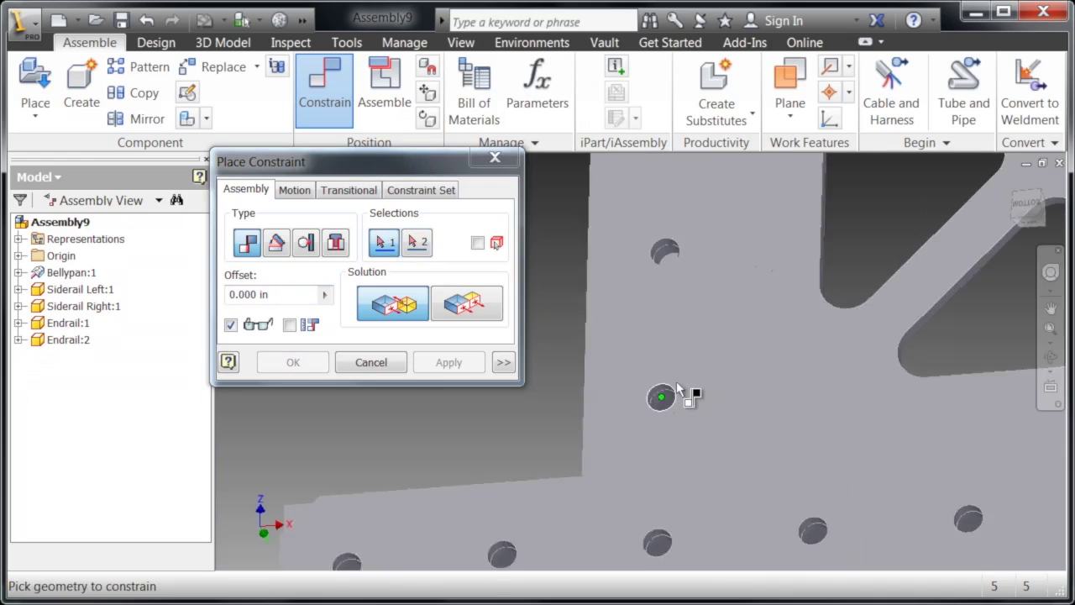
{"action": "middle_click_drag", "start_coordinate": [684, 379], "coordinate": [491, 426]}
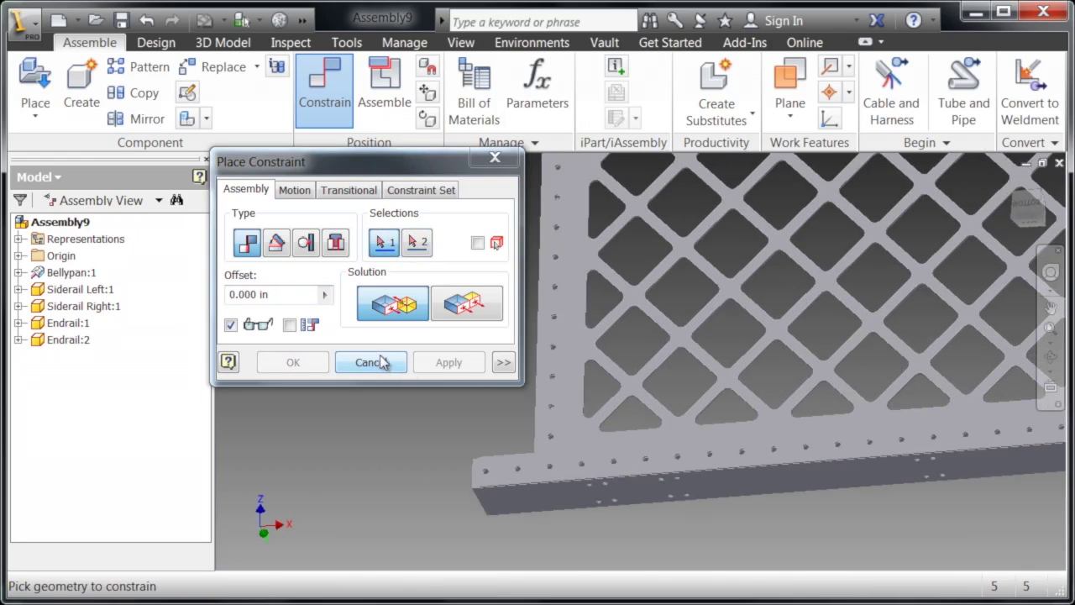
{"action": "left_click", "coordinate": [377, 362]}
Step: Inspect the whole frame in the home view and try moving its rails to check that they are fully constrained
{"action": "left_click", "coordinate": [1013, 185]}
{"action": "mouse_move", "coordinate": [761, 294]}
{"action": "left_mouse_down"}
{"action": "mouse_move", "coordinate": [676, 256]}
{"action": "mouse_move", "coordinate": [764, 287]}
{"action": "left_mouse_up"}
{"action": "left_click_drag", "start_coordinate": [831, 230], "coordinate": [782, 250]}
{"action": "left_click_drag", "start_coordinate": [508, 263], "coordinate": [545, 332]}
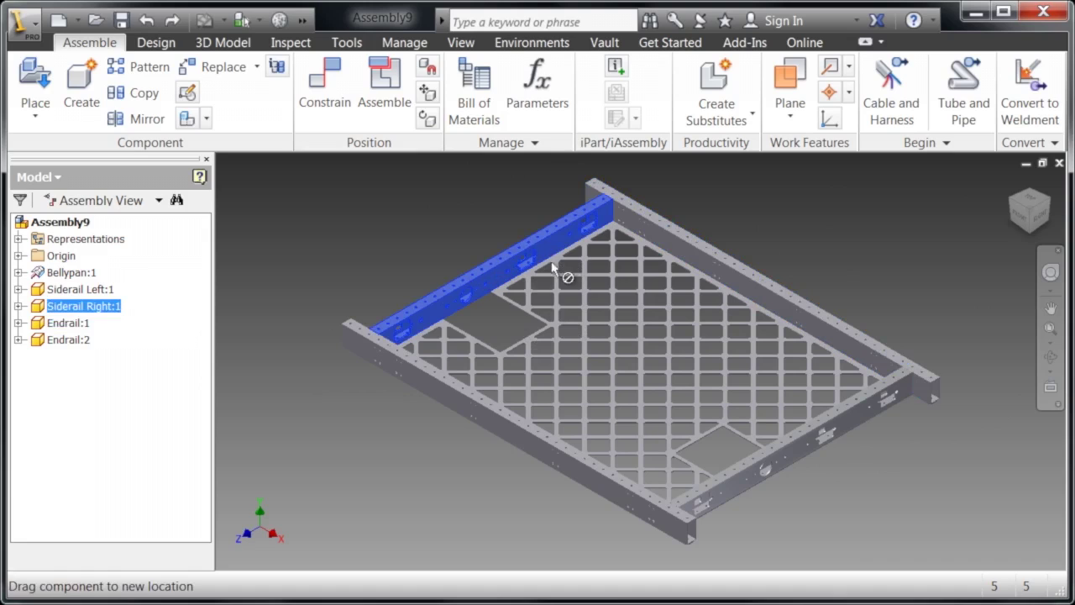
{"action": "left_click_drag", "start_coordinate": [531, 304], "coordinate": [508, 305]}
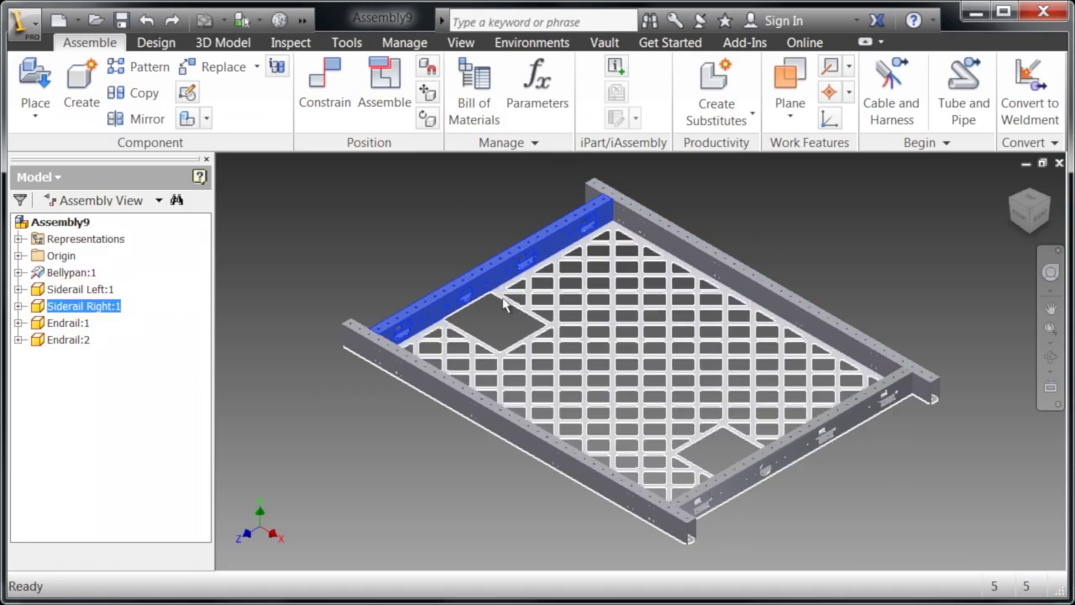
{"action": "left_click", "coordinate": [467, 244]}
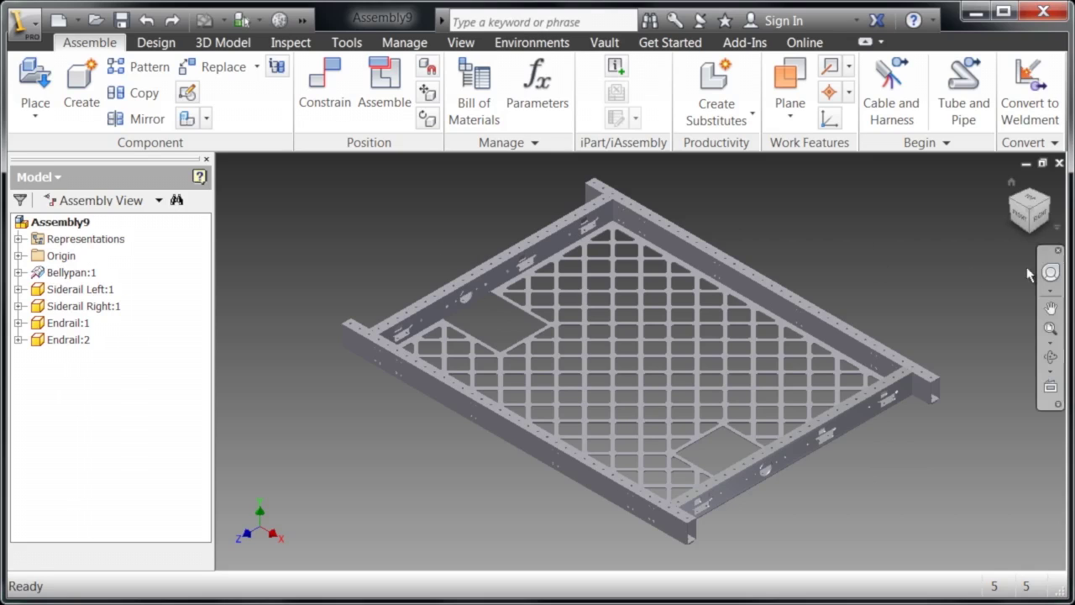
Step: Start placing a component from the Content Center and open the Plain rivets category under Fasteners
{"action": "left_click", "coordinate": [1032, 235]}
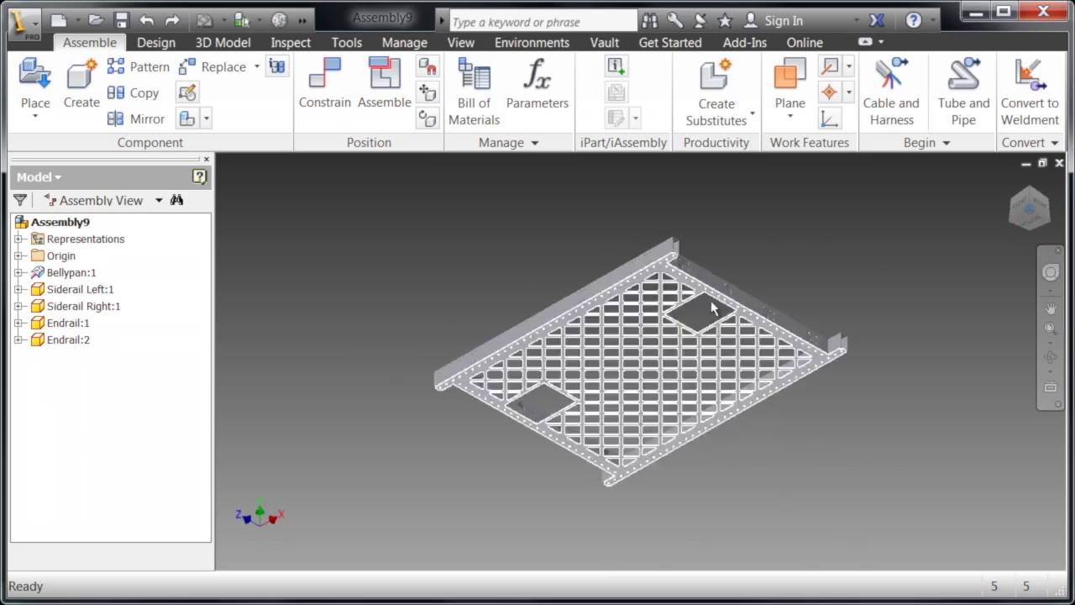
{"action": "scroll", "coordinate": [710, 274], "scroll_direction": "down", "scroll_amount": 6}
{"action": "middle_click_drag", "start_coordinate": [724, 261], "coordinate": [672, 276], "text": "shift"}
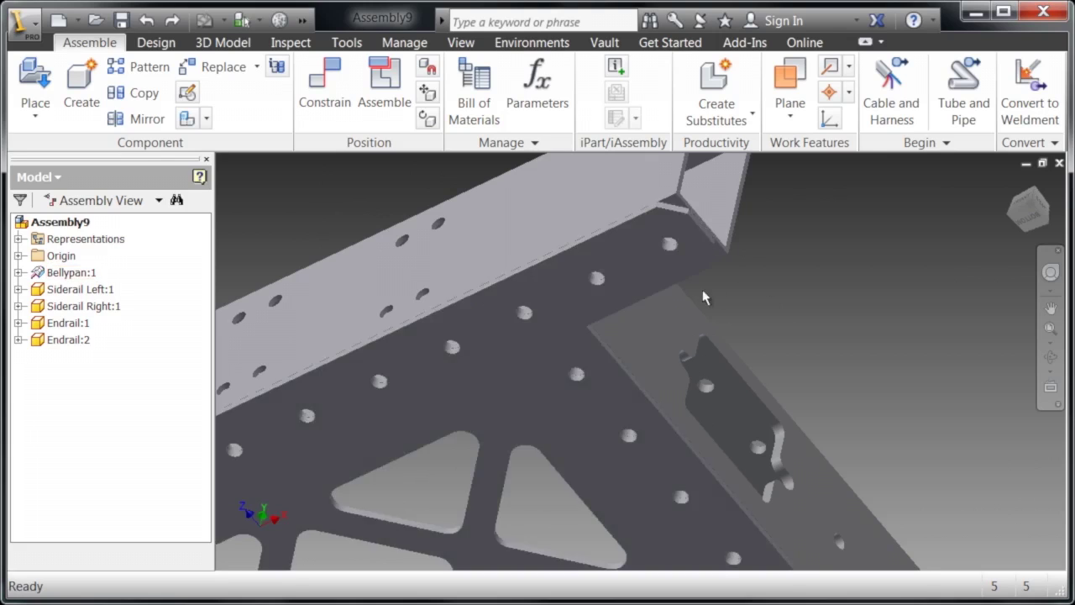
{"action": "left_click", "coordinate": [33, 113]}
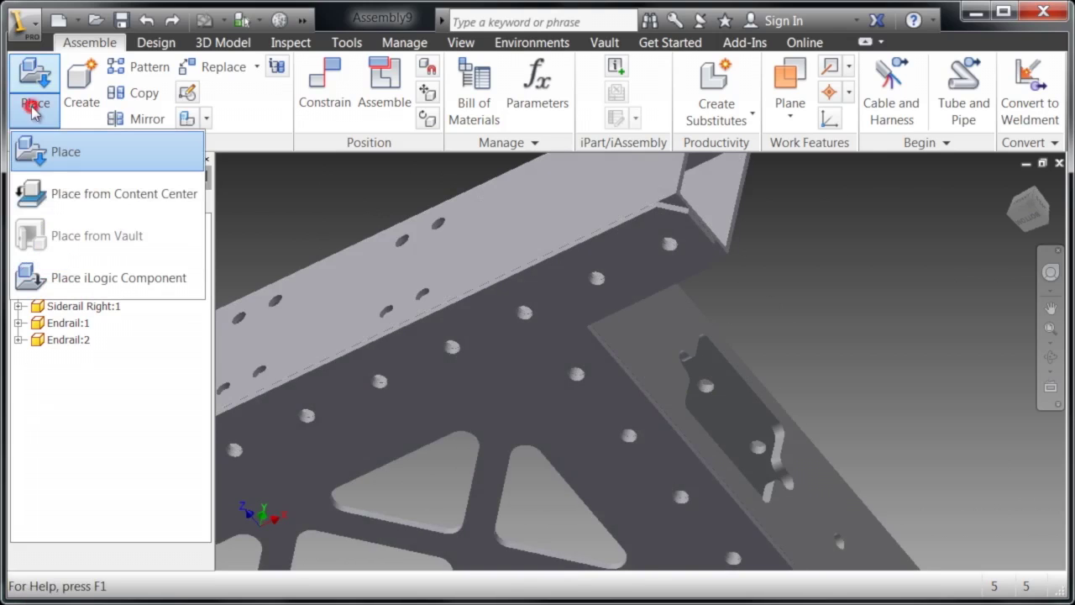
{"action": "left_click", "coordinate": [67, 193]}
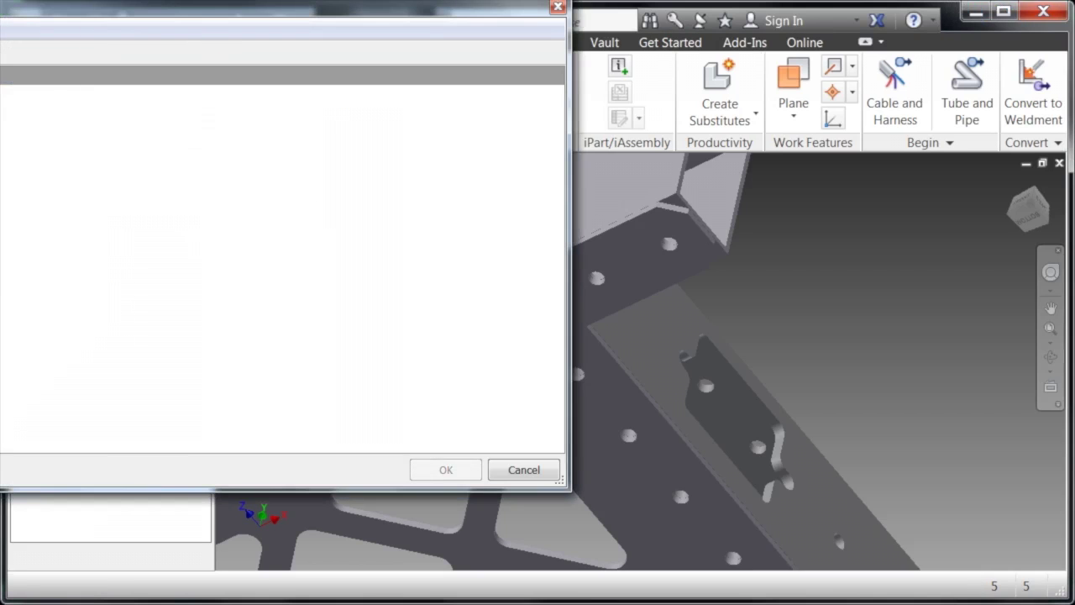
{"action": "left_click_drag", "start_coordinate": [0, 8], "coordinate": [364, 69]}
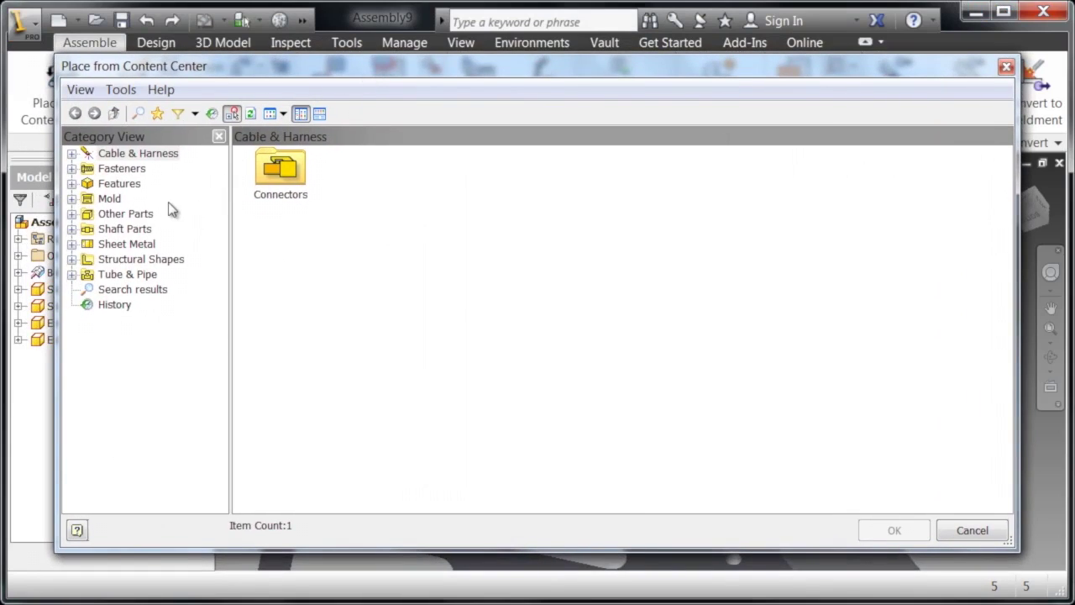
{"action": "left_click", "coordinate": [73, 169]}
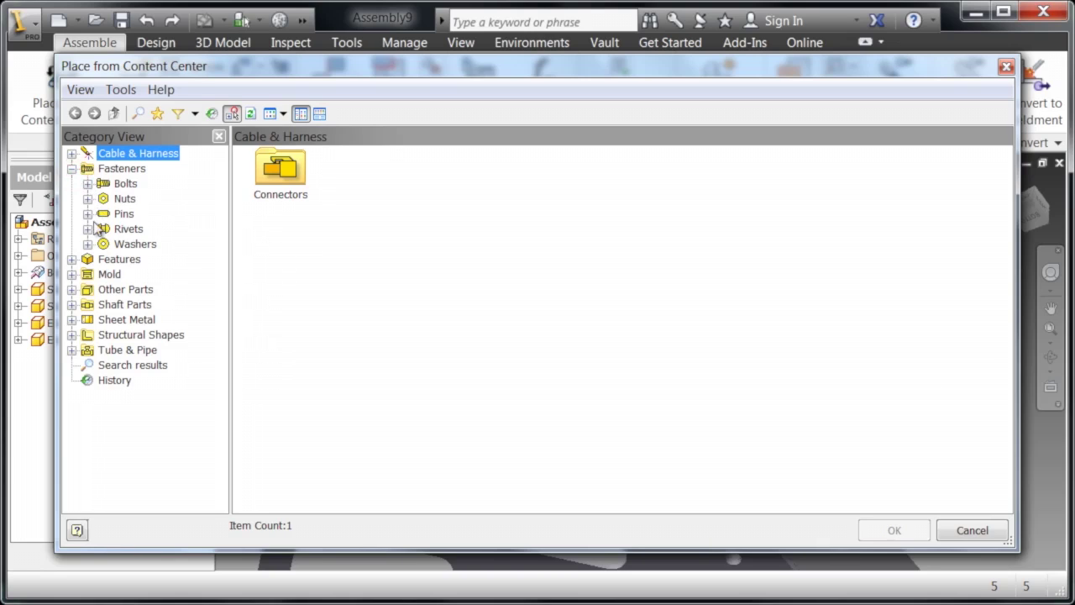
{"action": "left_click", "coordinate": [122, 230]}
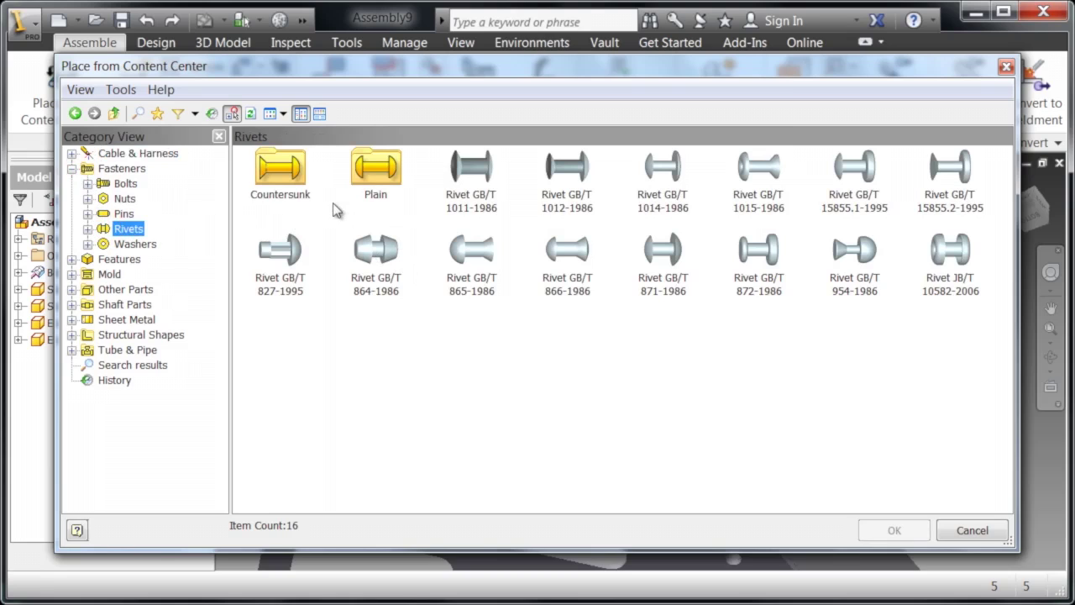
{"action": "double_click", "coordinate": [367, 181]}
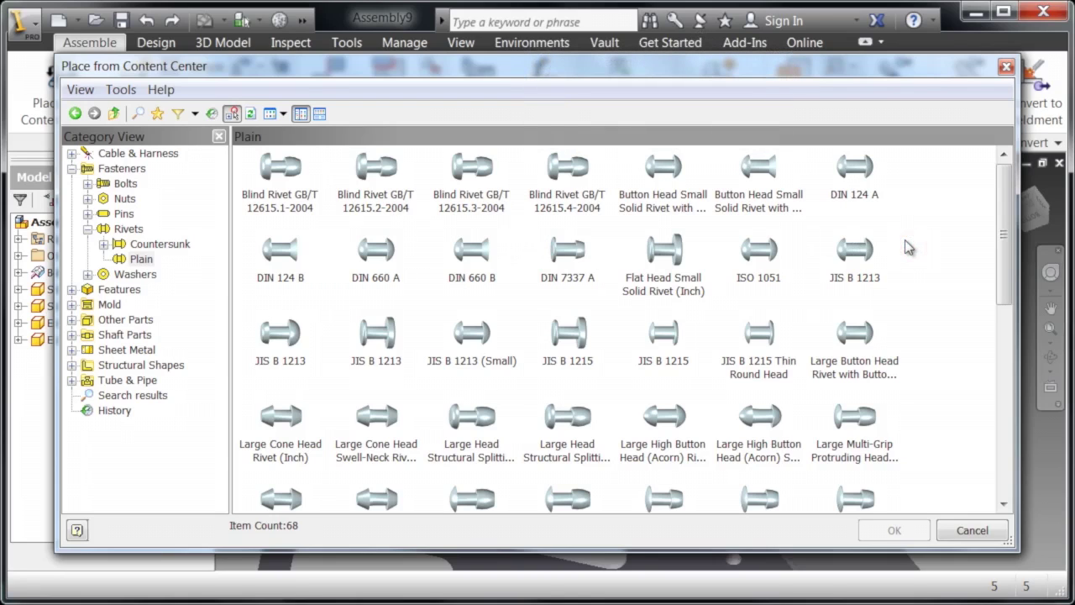
Step: Compare the plain blind rivets and choose the Regular Protruding Head Style Break Mandrel Blind Rivet (Inch) (IFI)
{"action": "scroll", "coordinate": [908, 246], "scroll_direction": "down", "scroll_amount": 3}
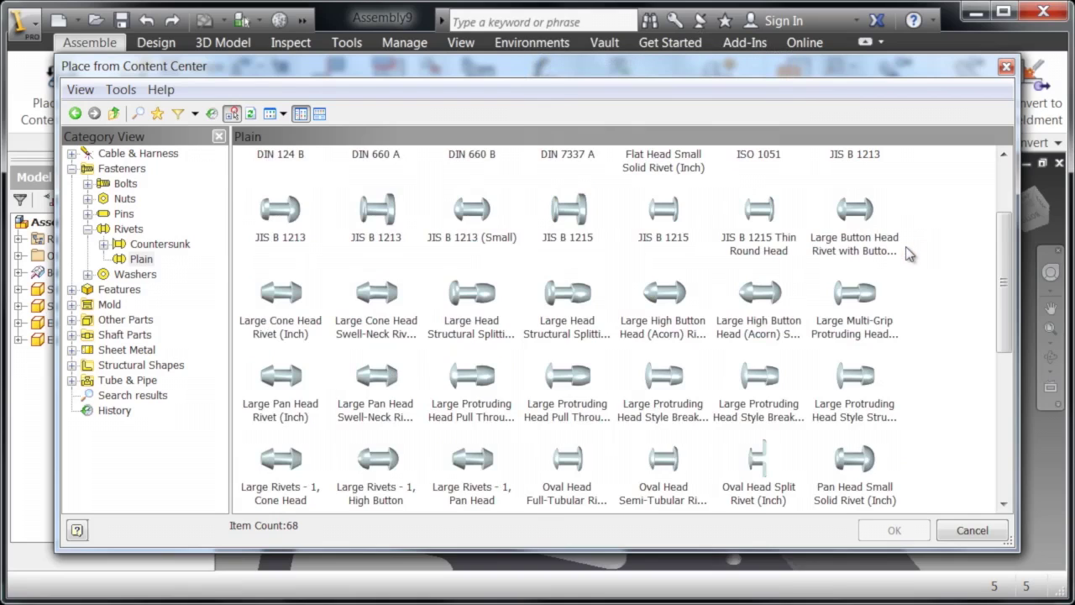
{"action": "scroll", "coordinate": [908, 255], "scroll_direction": "down", "scroll_amount": 3}
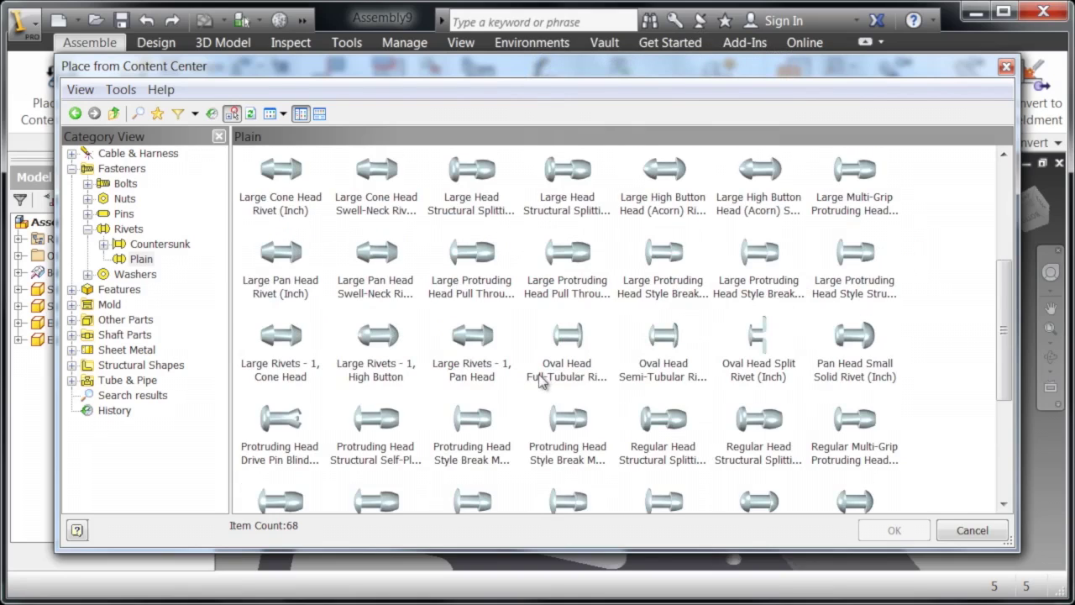
{"action": "scroll", "coordinate": [542, 380], "scroll_direction": "down", "scroll_amount": 3}
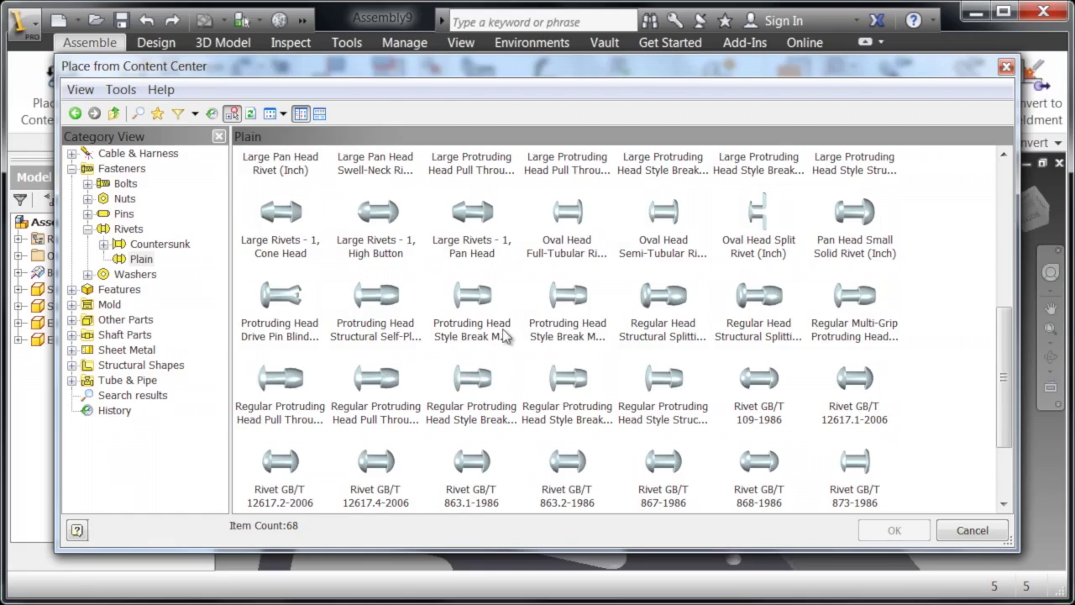
{"action": "left_click", "coordinate": [457, 307]}
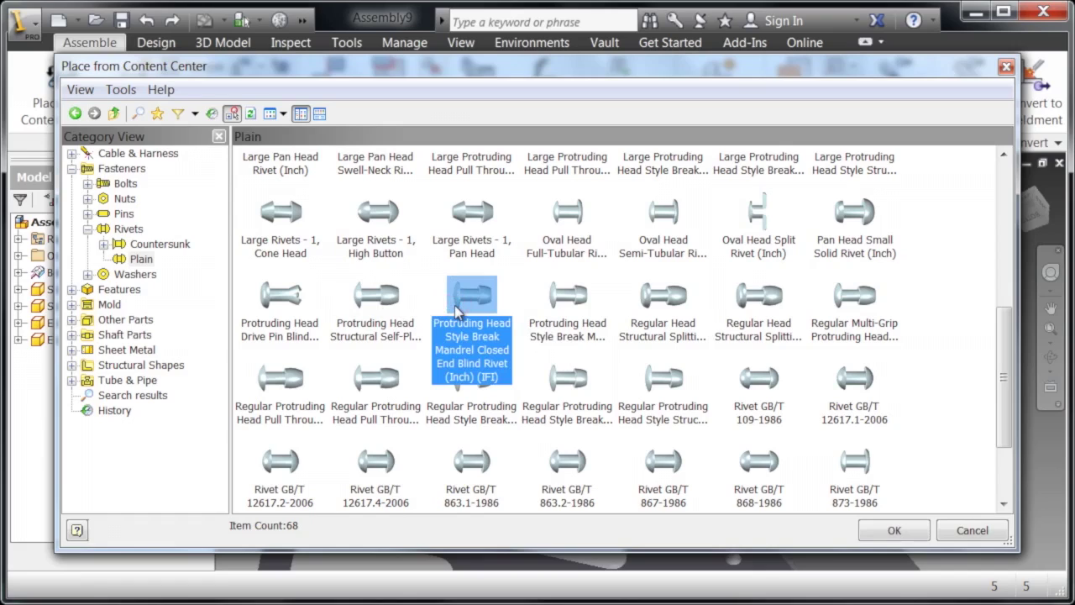
{"action": "left_click", "coordinate": [585, 320]}
{"action": "left_click", "coordinate": [698, 319]}
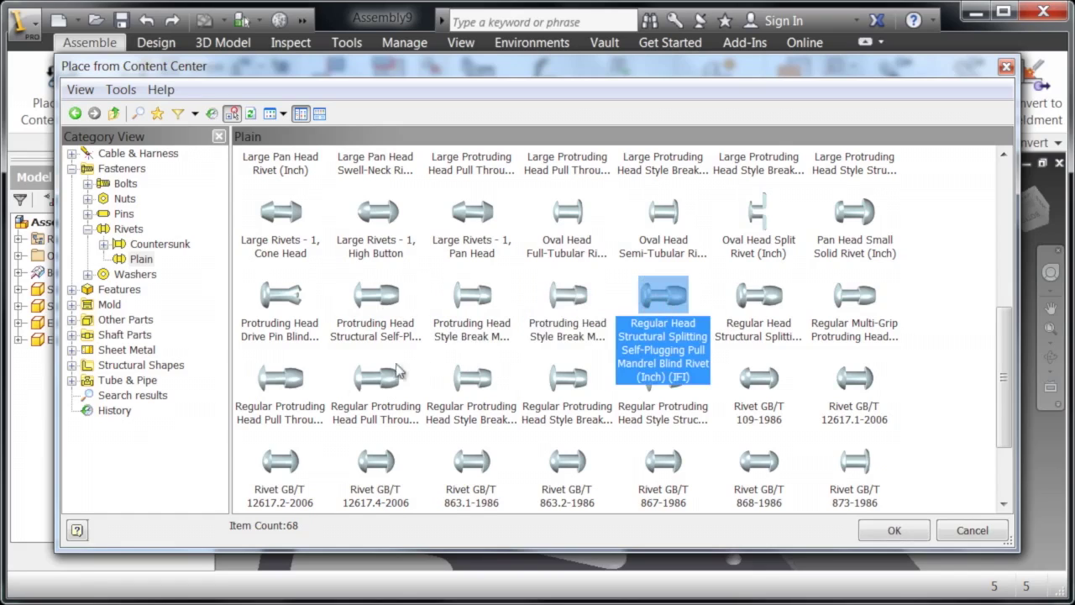
{"action": "left_click", "coordinate": [280, 391]}
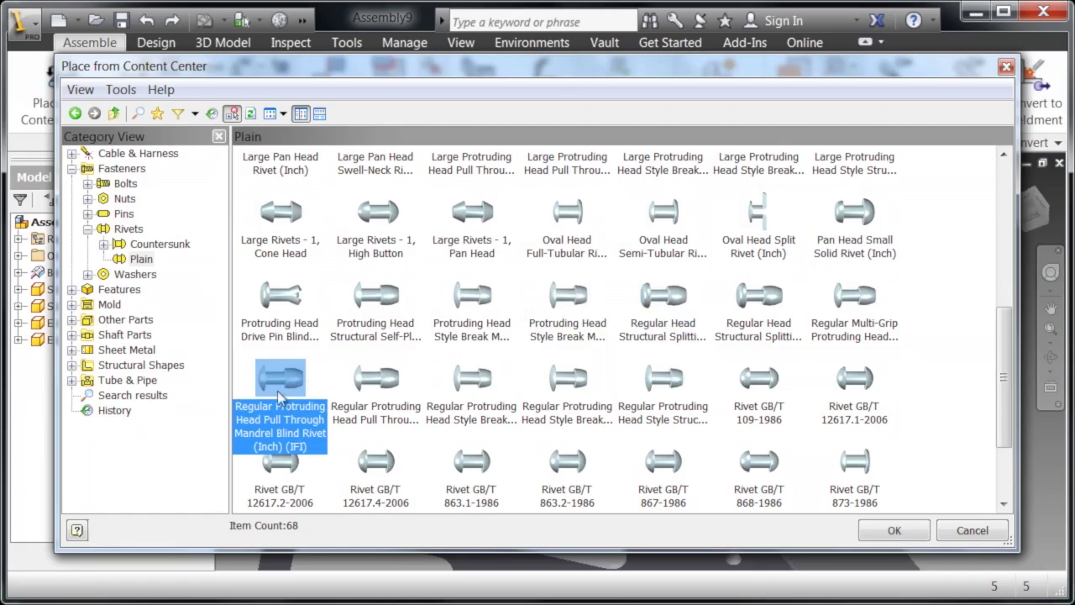
{"action": "left_click", "coordinate": [490, 389]}
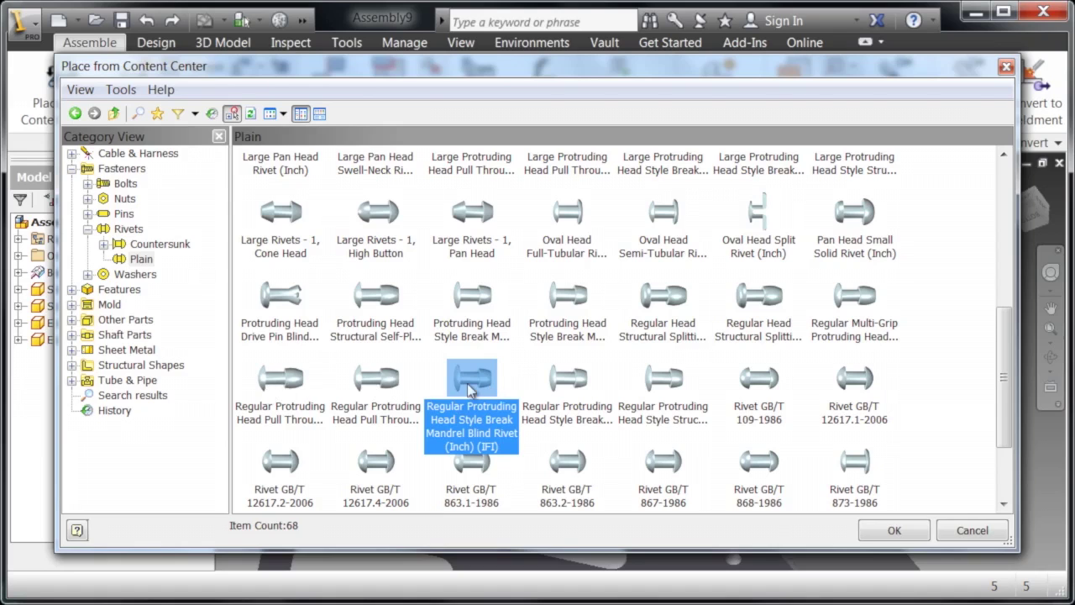
{"action": "double_click", "coordinate": [470, 388]}
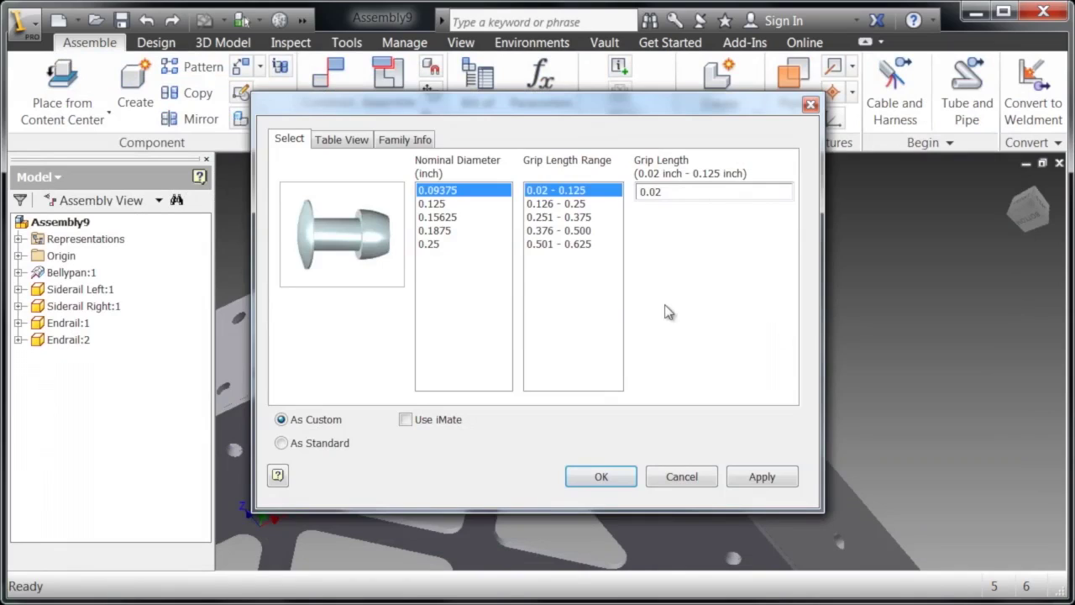
Step: Set the rivet to 0.1875 in nominal diameter, 0.02 - 0.125 grip range and .125 grip length, and save it as IFI 114 - 62 x .125(4).ipt
{"action": "left_click", "coordinate": [443, 232]}
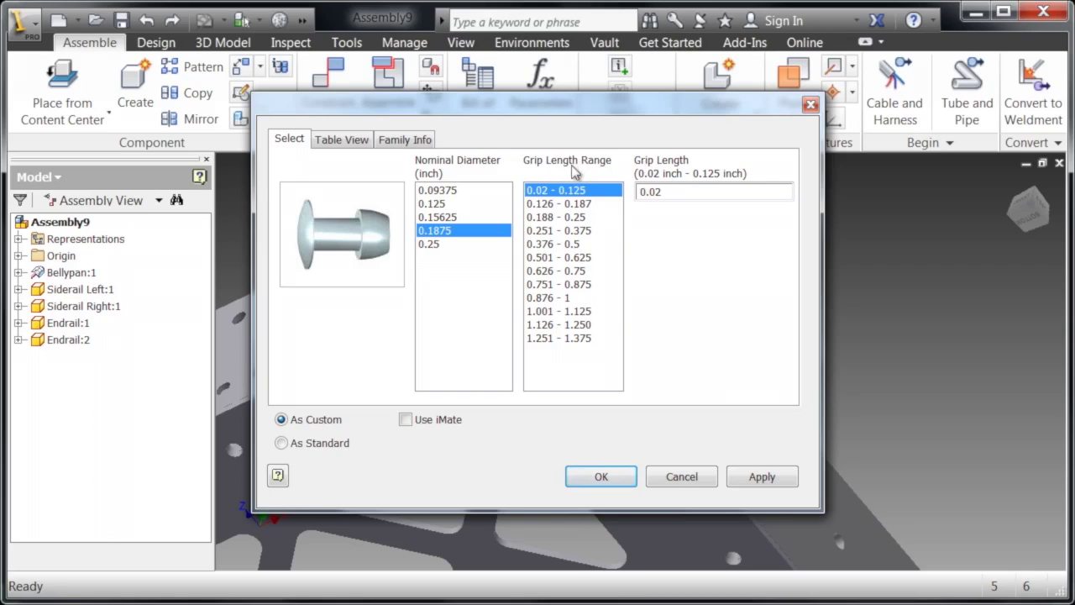
{"action": "left_click", "coordinate": [574, 205]}
{"action": "left_click", "coordinate": [581, 192]}
{"action": "left_click_drag", "start_coordinate": [679, 192], "coordinate": [623, 193]}
{"action": "type", "text": ".125"}
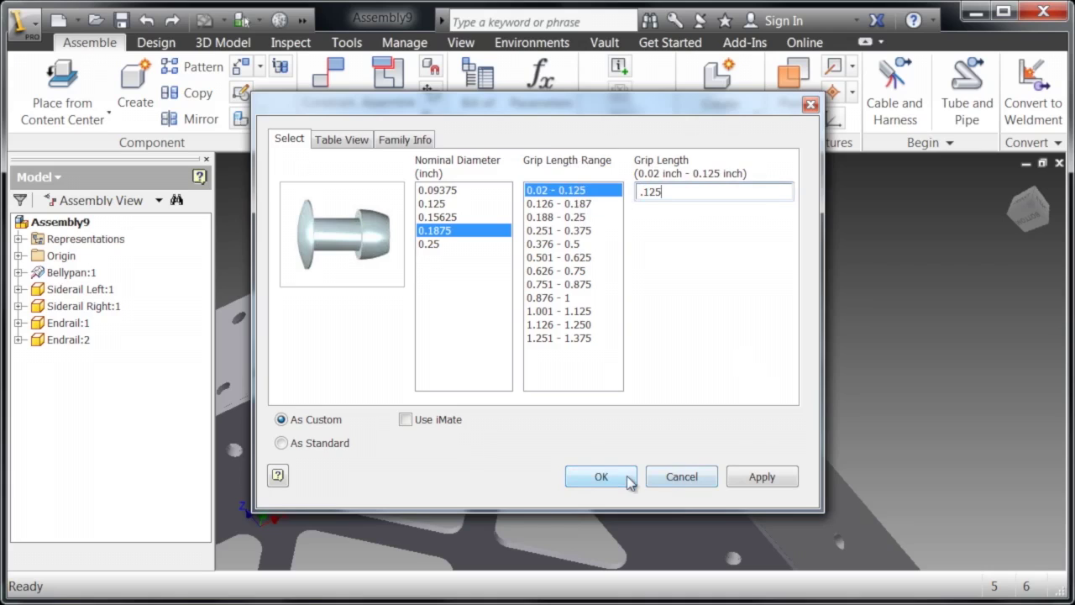
{"action": "left_click", "coordinate": [601, 476]}
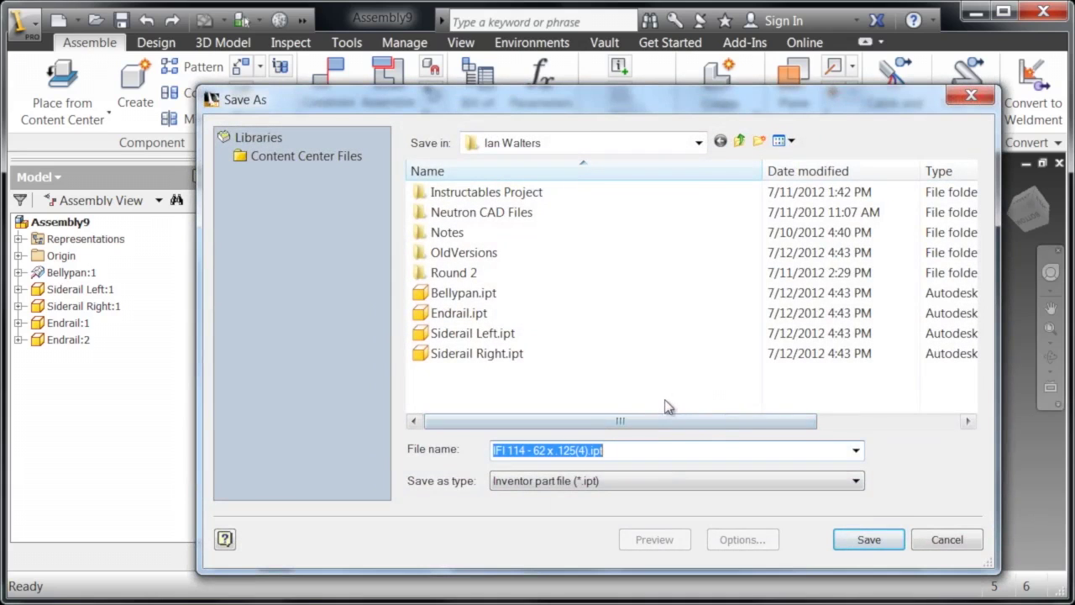
{"action": "left_click", "coordinate": [872, 544]}
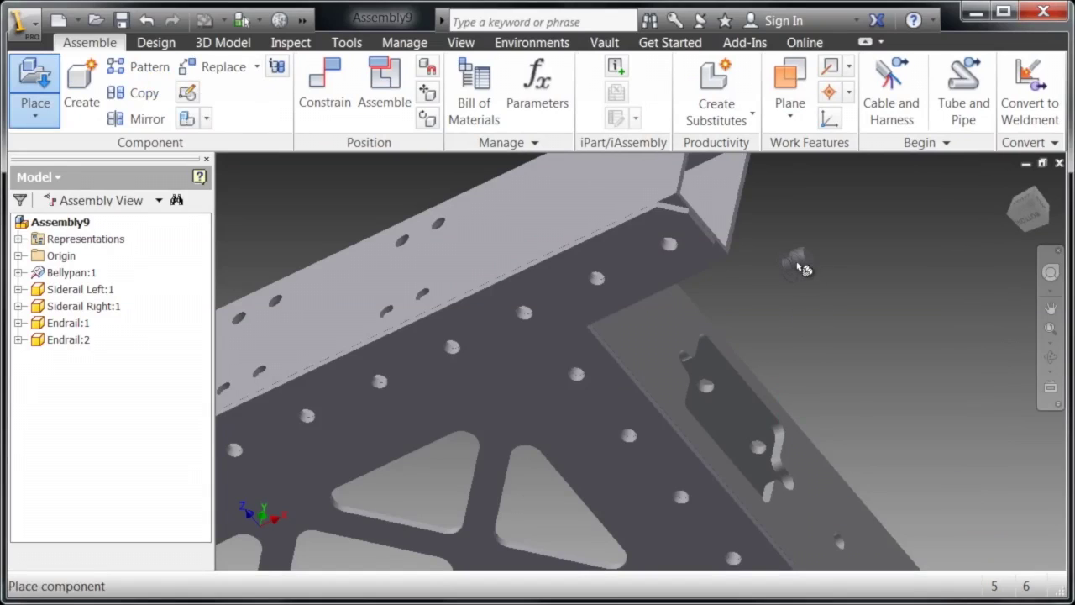
Step: Place the first rivet and insert its head edge into the outermost hole of the bellypan's corner tab at 0.000 in offset
{"action": "scroll", "coordinate": [804, 269], "scroll_direction": "up", "scroll_amount": 3}
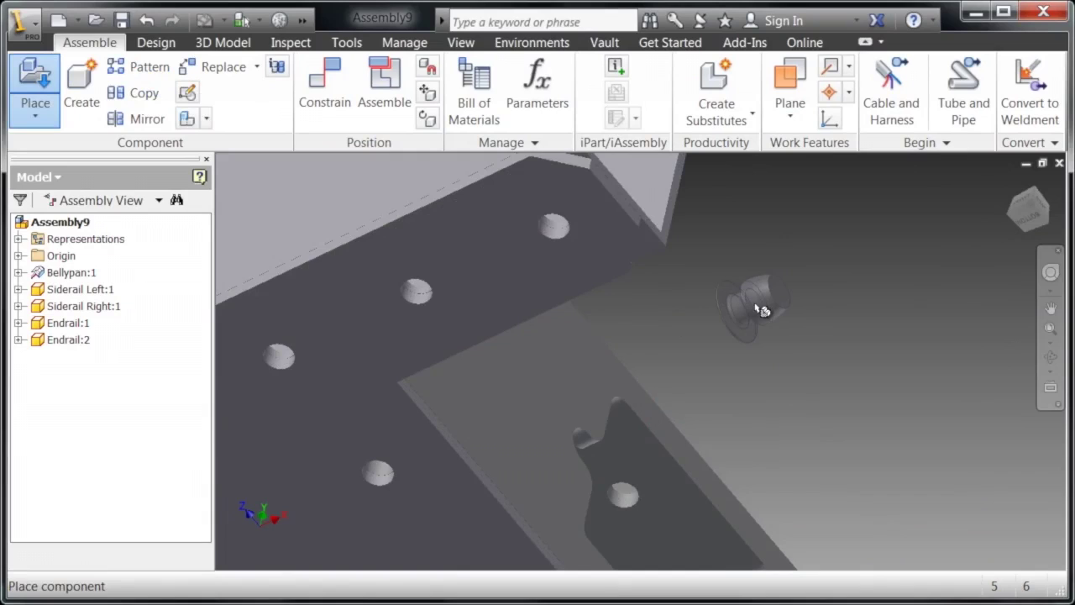
{"action": "left_click", "coordinate": [763, 311]}
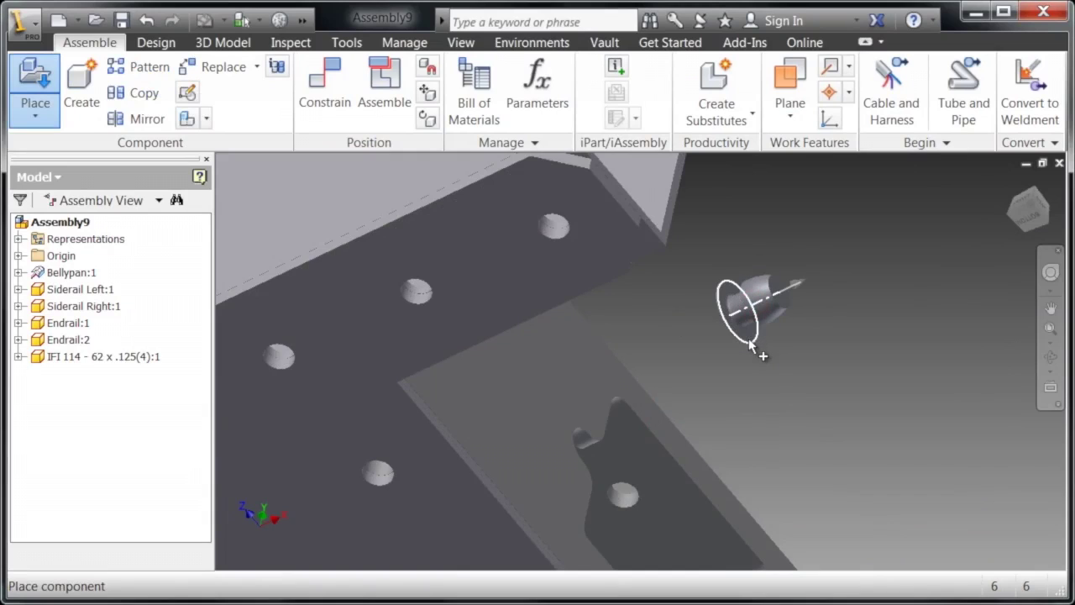
{"action": "left_click", "coordinate": [750, 344]}
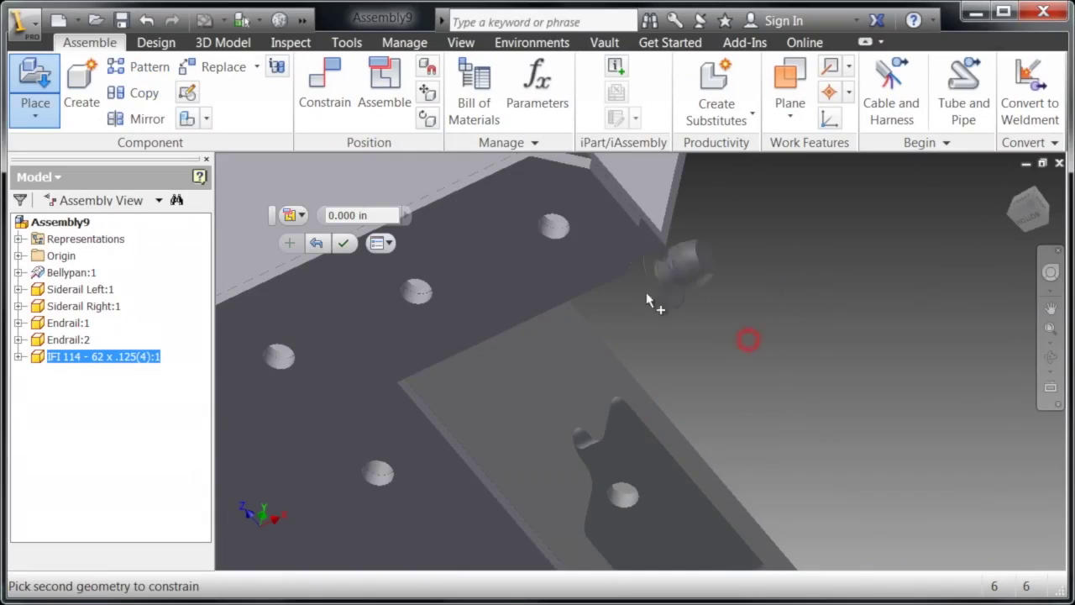
{"action": "left_click", "coordinate": [561, 236]}
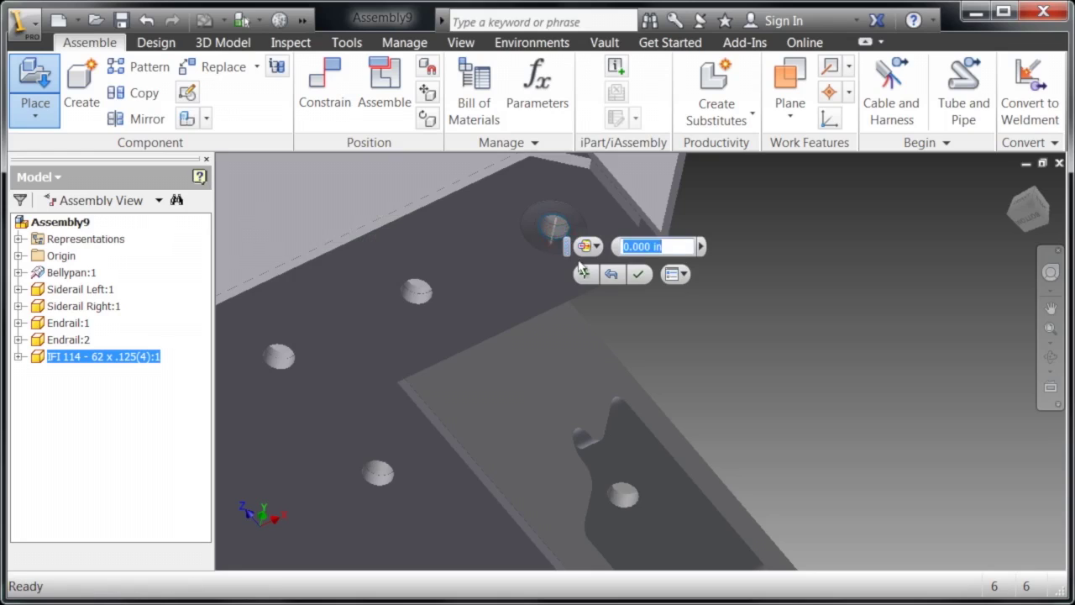
{"action": "left_click", "coordinate": [642, 281]}
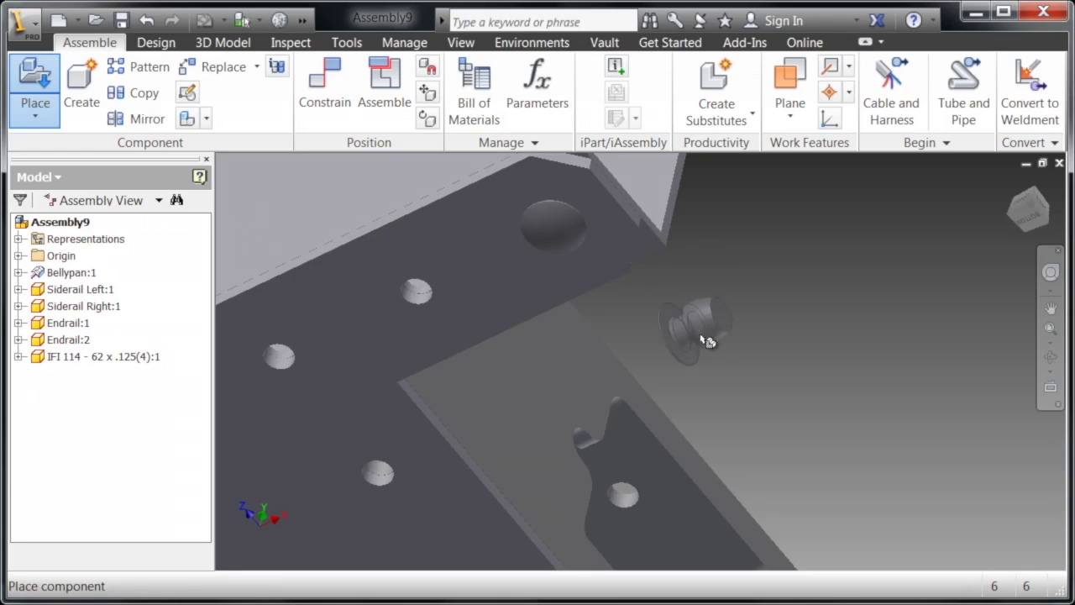
Step: Place a second rivet and insert it into the first bellypan hole along the end rail, nearest that corner, at 0.000 in offset
{"action": "middle_click_drag", "start_coordinate": [706, 336], "coordinate": [780, 261]}
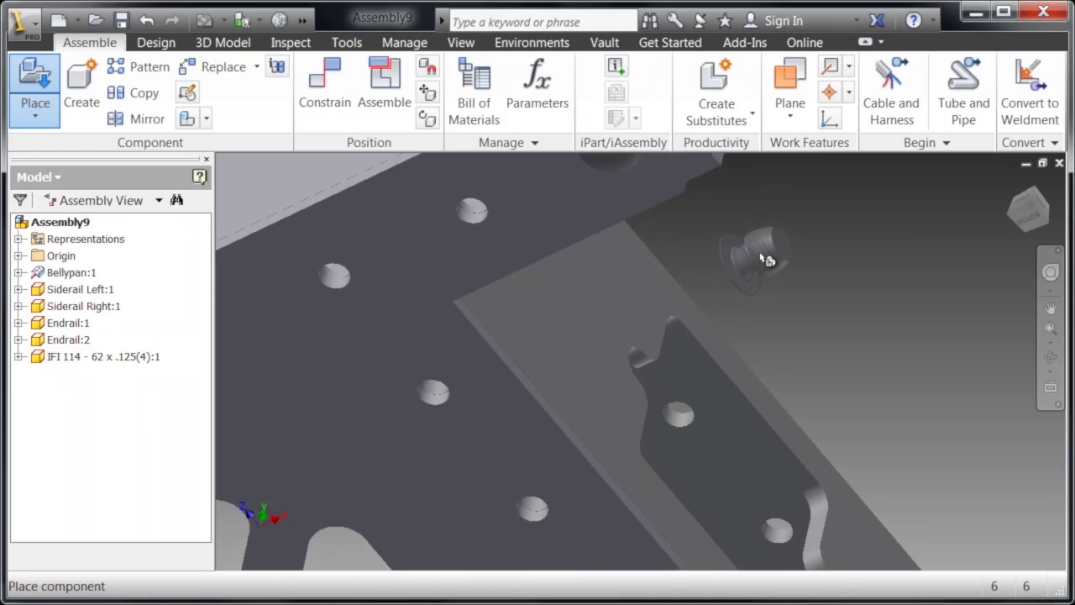
{"action": "left_click", "coordinate": [762, 253]}
{"action": "left_click", "coordinate": [756, 295]}
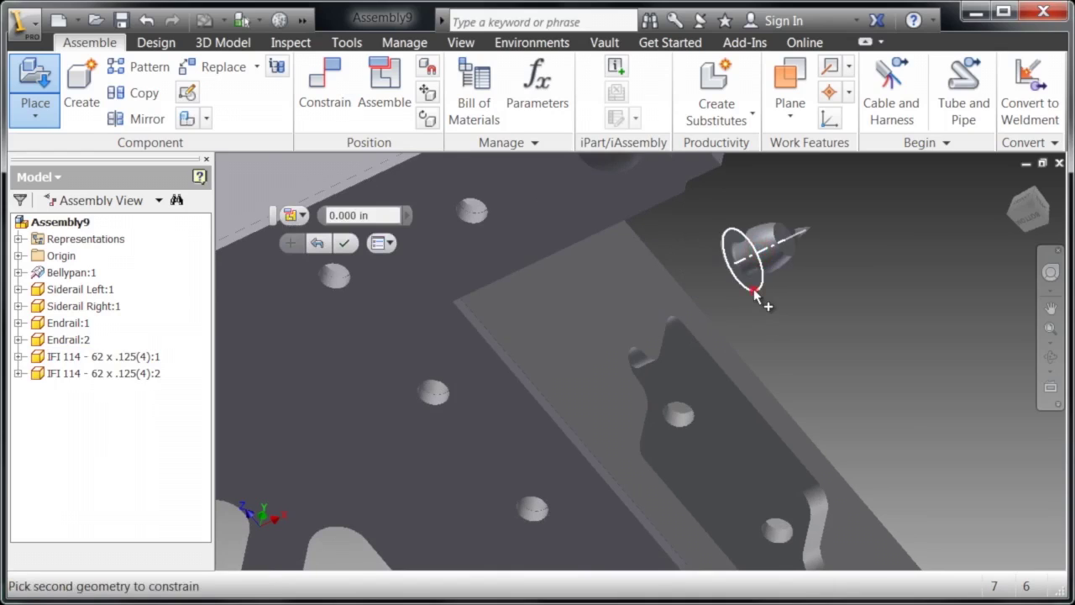
{"action": "left_click", "coordinate": [446, 404]}
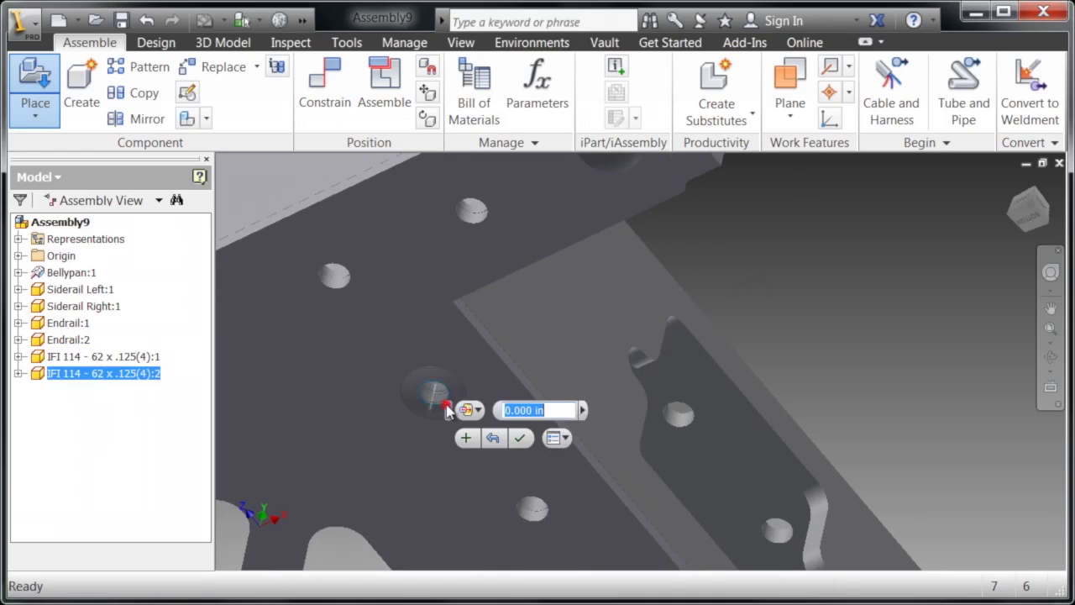
{"action": "left_click", "coordinate": [520, 438]}
Step: Place two loose rivets near the frame corner at the other end of the end rail, and finish placing
{"action": "middle_click_drag", "start_coordinate": [731, 370], "coordinate": [566, 259]}
{"action": "scroll", "coordinate": [567, 260], "scroll_direction": "down", "scroll_amount": 5}
{"action": "middle_click_drag", "start_coordinate": [689, 375], "coordinate": [516, 260]}
{"action": "scroll", "coordinate": [668, 390], "scroll_direction": "up", "scroll_amount": 5}
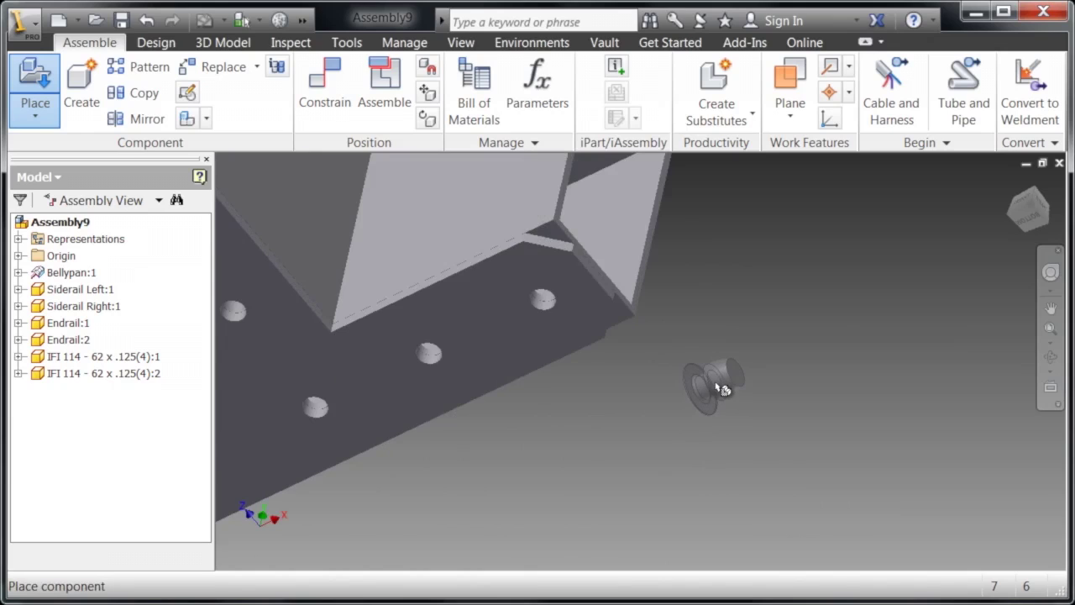
{"action": "left_click", "coordinate": [716, 386]}
{"action": "middle_click_drag", "start_coordinate": [718, 391], "coordinate": [855, 426]}
{"action": "scroll", "coordinate": [854, 426], "scroll_direction": "down", "scroll_amount": 3}
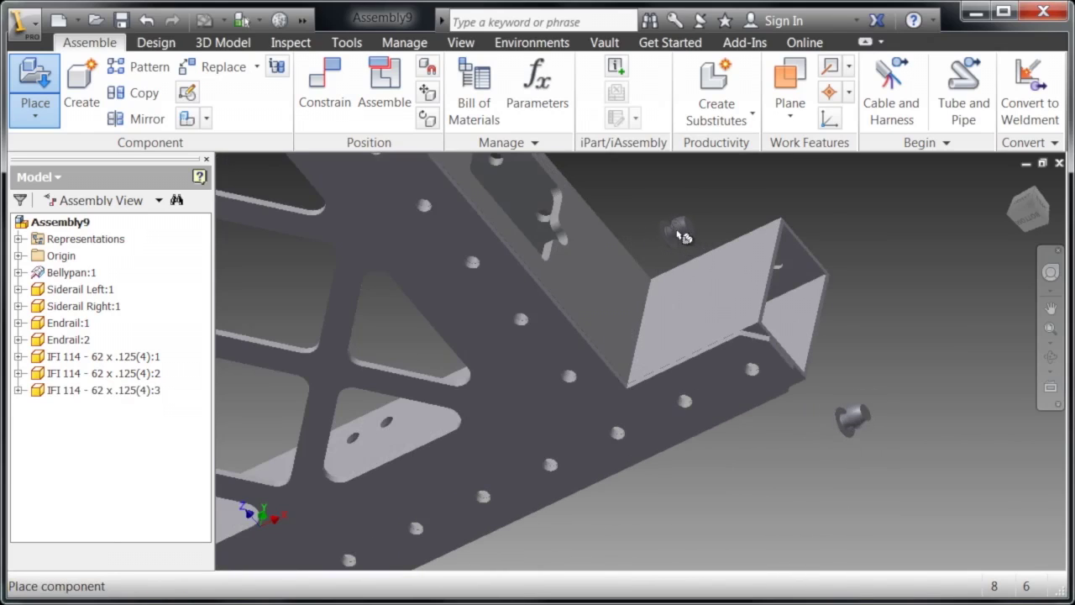
{"action": "left_click", "coordinate": [680, 234]}
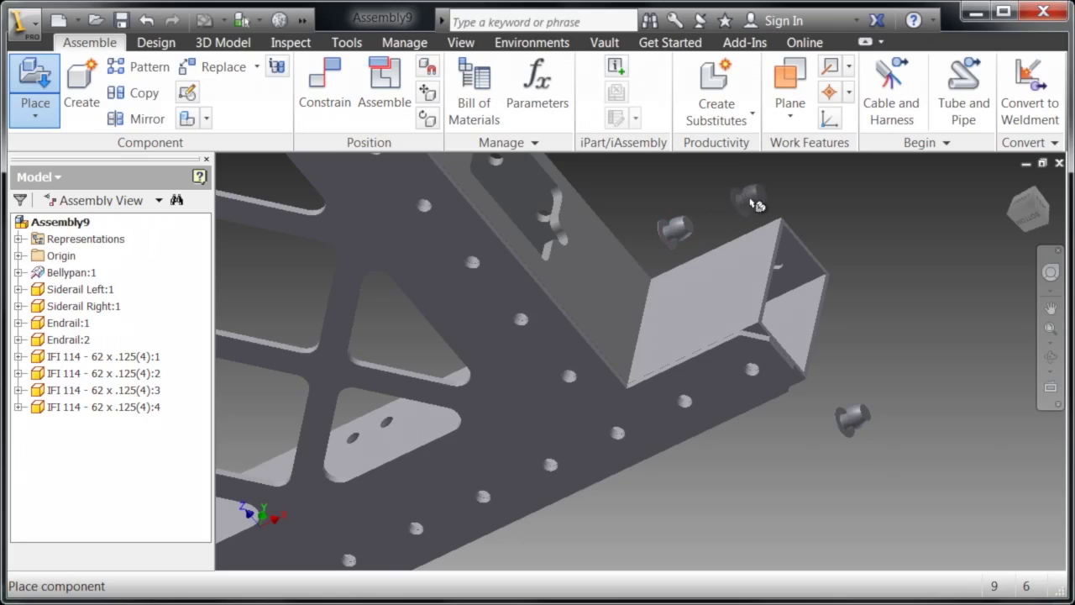
{"action": "key", "text": "Escape"}
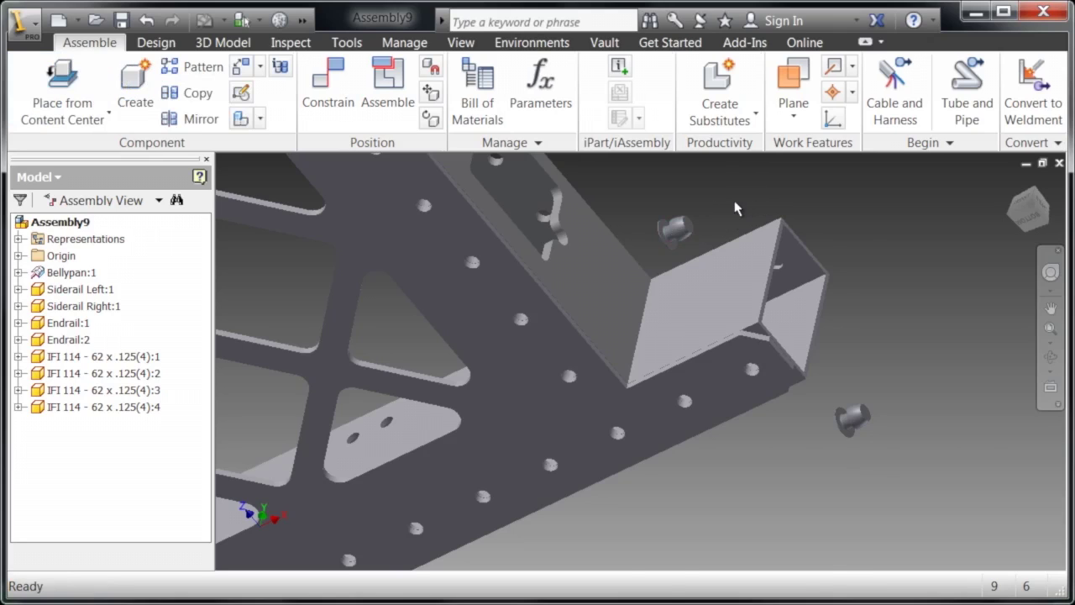
Step: Insert the head edge of the loose rivet nearer the end rail into the bellypan's closest end-rail hole to this corner, at 0.000 in offset
{"action": "right_click", "coordinate": [736, 208]}
{"action": "left_click", "coordinate": [794, 173]}
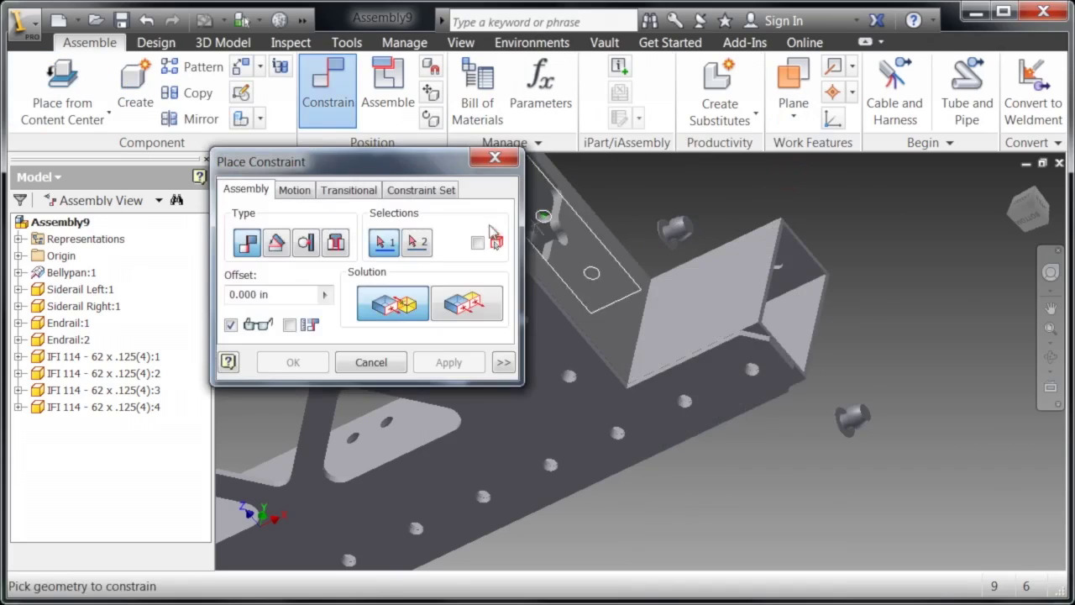
{"action": "left_click", "coordinate": [336, 243]}
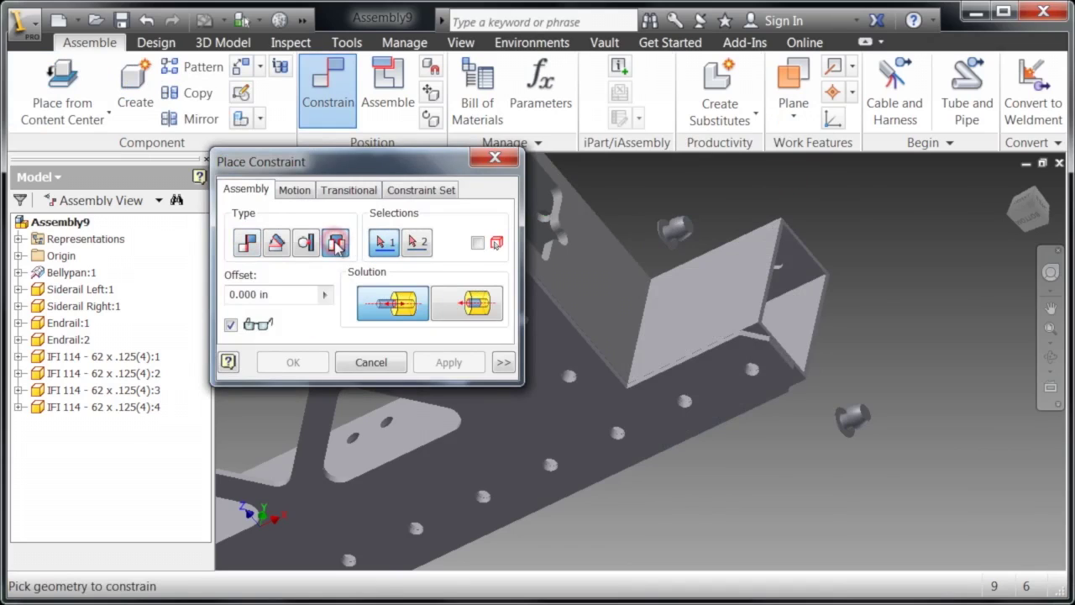
{"action": "scroll", "coordinate": [667, 229], "scroll_direction": "up", "scroll_amount": 5}
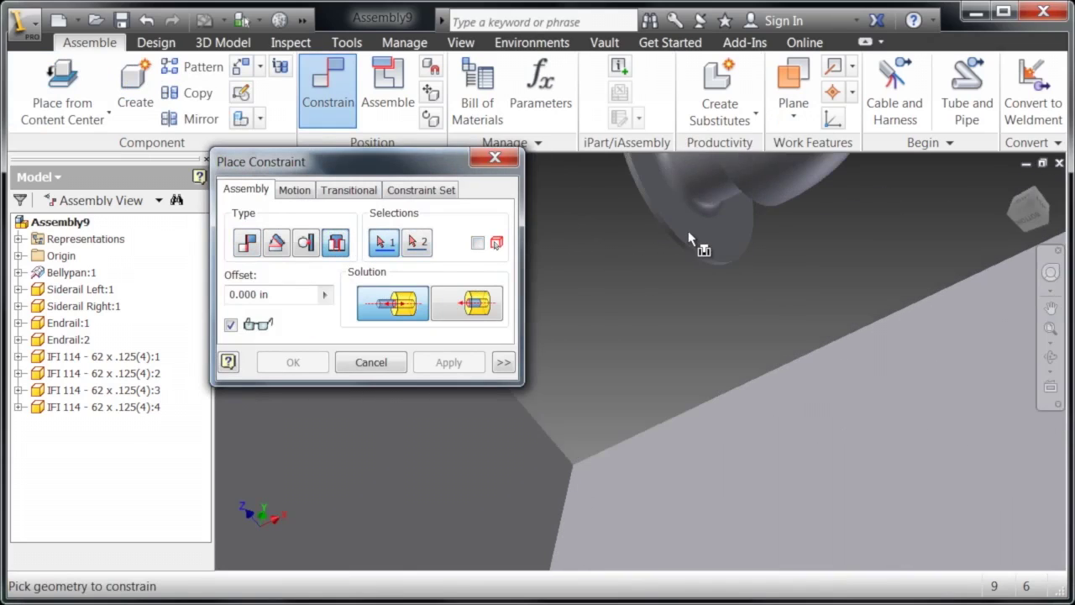
{"action": "left_click", "coordinate": [683, 244]}
{"action": "scroll", "coordinate": [773, 250], "scroll_direction": "down", "scroll_amount": 6}
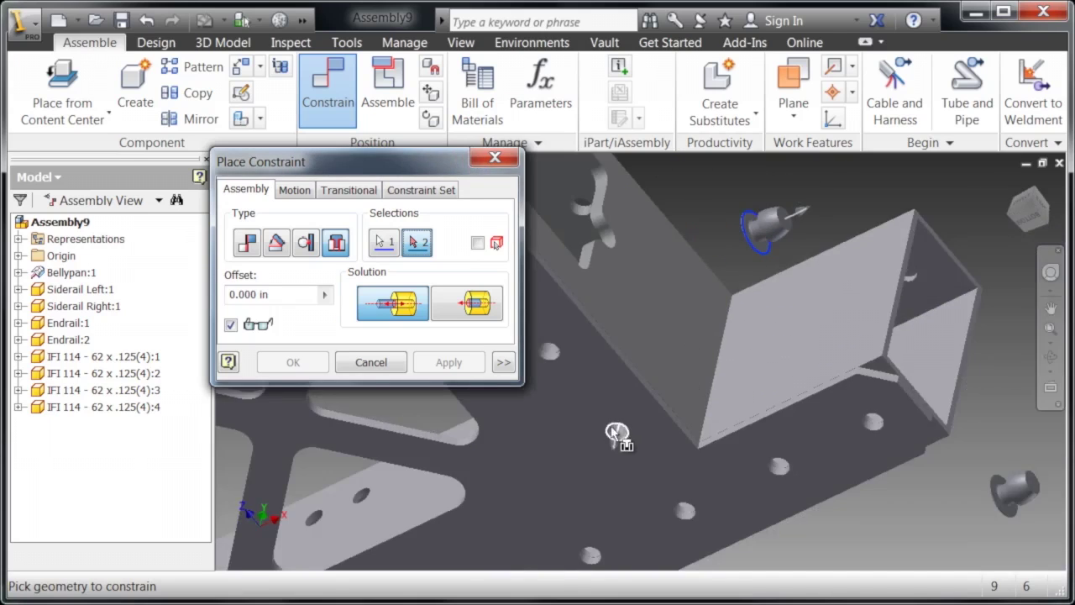
{"action": "scroll", "coordinate": [614, 454], "scroll_direction": "up", "scroll_amount": 5}
{"action": "left_click", "coordinate": [610, 455]}
{"action": "right_click", "coordinate": [608, 452]}
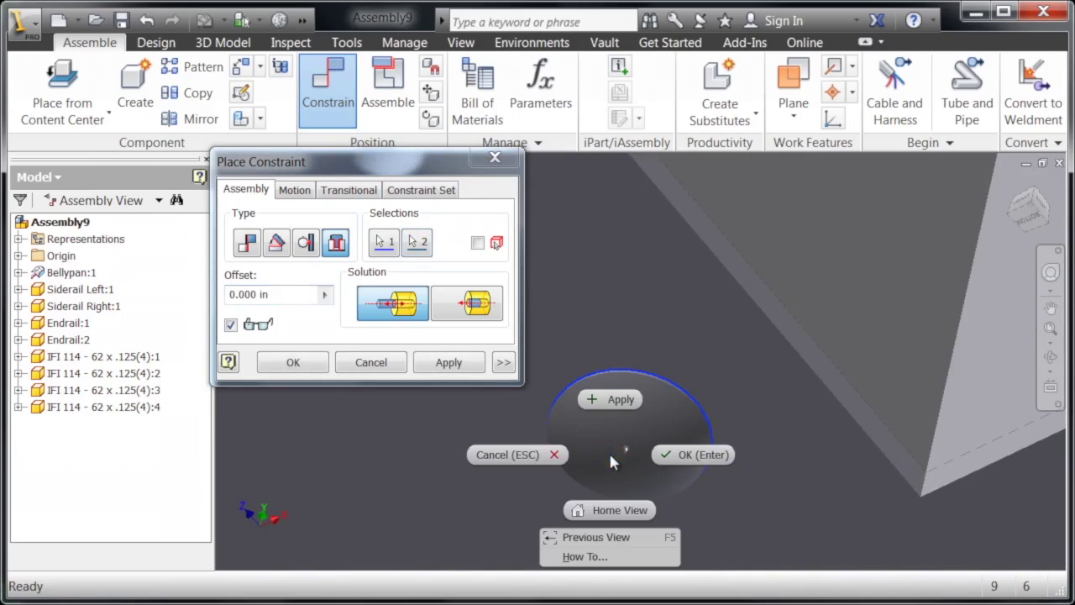
{"action": "left_click", "coordinate": [618, 401]}
Step: Insert the head edge of the remaining loose rivet into the outermost hole of this bellypan corner tab at 0.000 in offset, and finish constraining
{"action": "scroll", "coordinate": [613, 412], "scroll_direction": "down", "scroll_amount": 5}
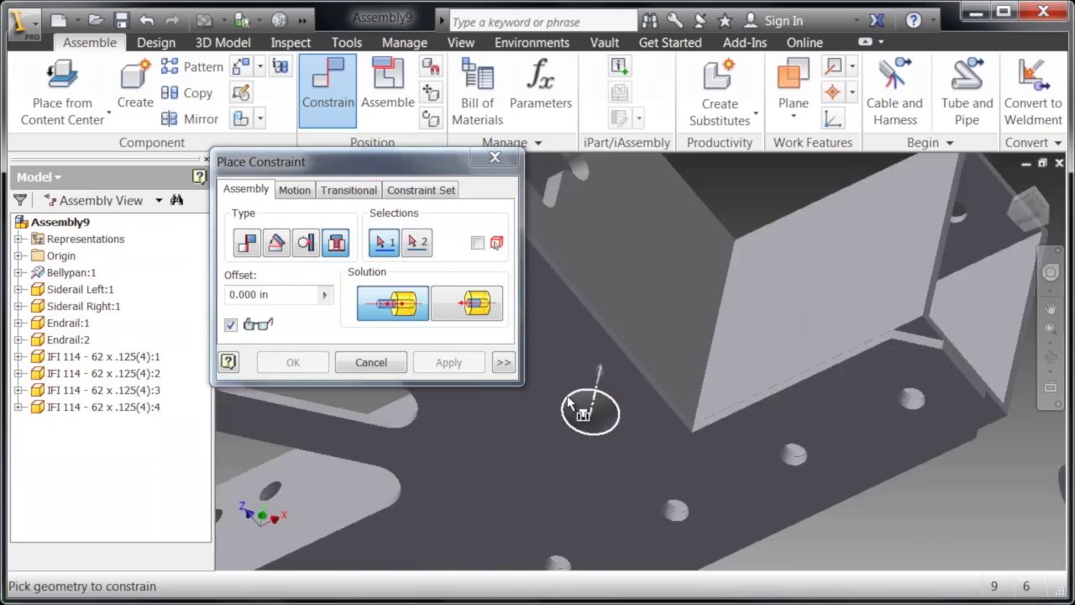
{"action": "scroll", "coordinate": [812, 405], "scroll_direction": "up", "scroll_amount": 3}
{"action": "scroll", "coordinate": [873, 476], "scroll_direction": "up", "scroll_amount": 4}
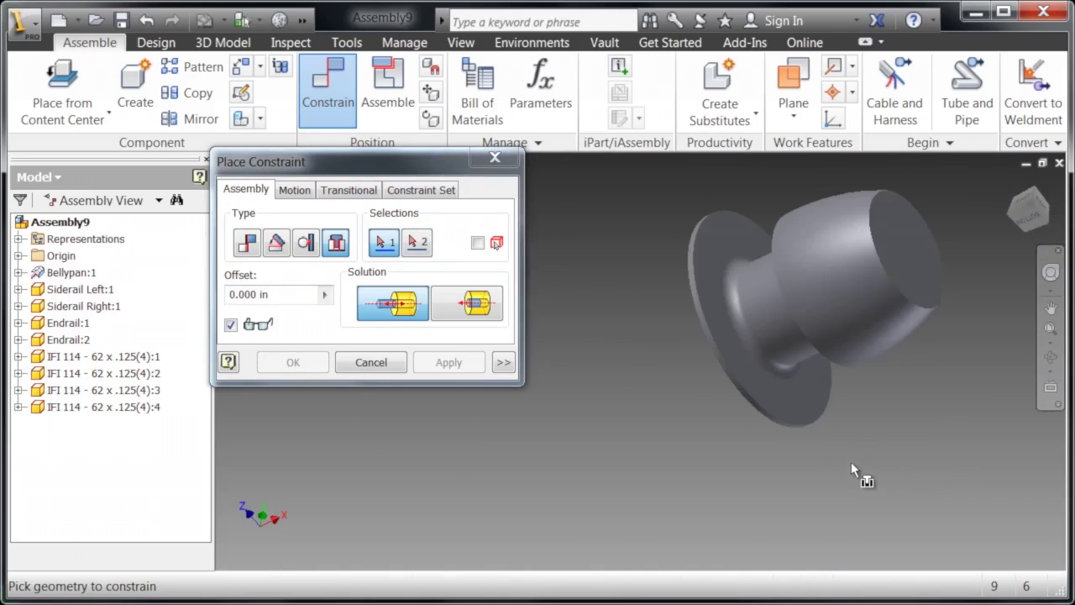
{"action": "left_click", "coordinate": [818, 432]}
{"action": "scroll", "coordinate": [840, 441], "scroll_direction": "down", "scroll_amount": 3}
{"action": "scroll", "coordinate": [806, 411], "scroll_direction": "down", "scroll_amount": 3}
{"action": "scroll", "coordinate": [722, 353], "scroll_direction": "up", "scroll_amount": 5}
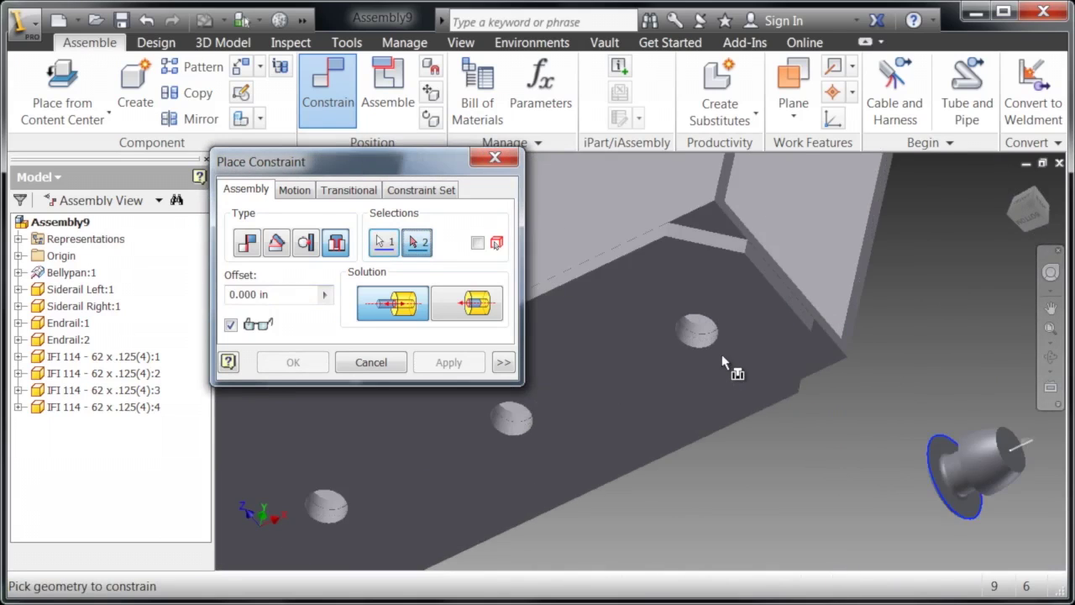
{"action": "left_click", "coordinate": [700, 329]}
{"action": "right_click", "coordinate": [699, 325]}
{"action": "left_click", "coordinate": [774, 332]}
Step: Show the whole frame assembly in the home view
{"action": "scroll", "coordinate": [779, 339], "scroll_direction": "down", "scroll_amount": 3}
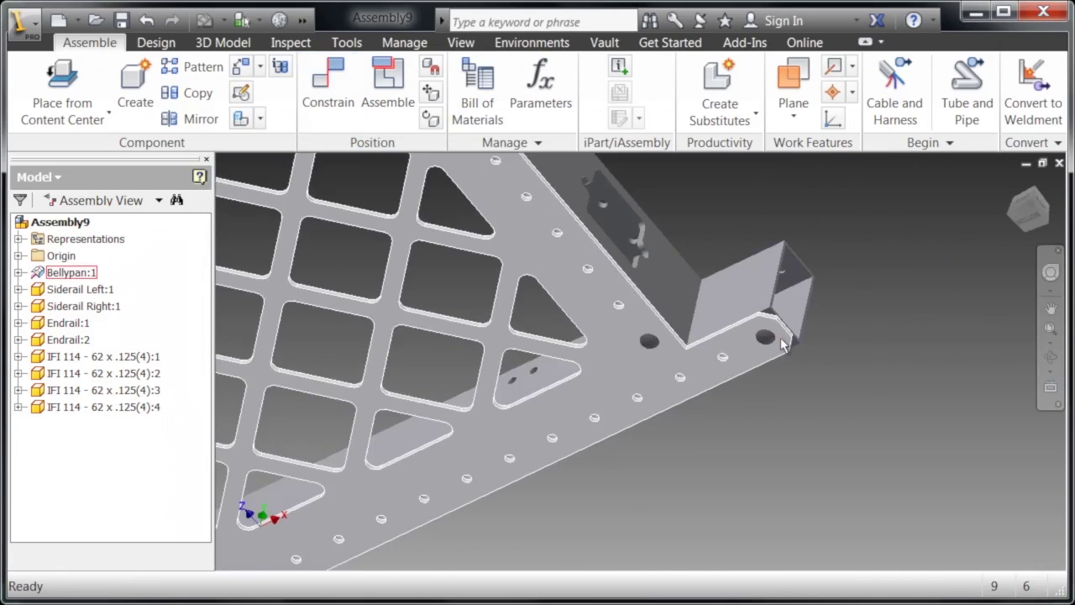
{"action": "scroll", "coordinate": [910, 316], "scroll_direction": "down", "scroll_amount": 5}
{"action": "middle_click_drag", "start_coordinate": [846, 298], "coordinate": [756, 399]}
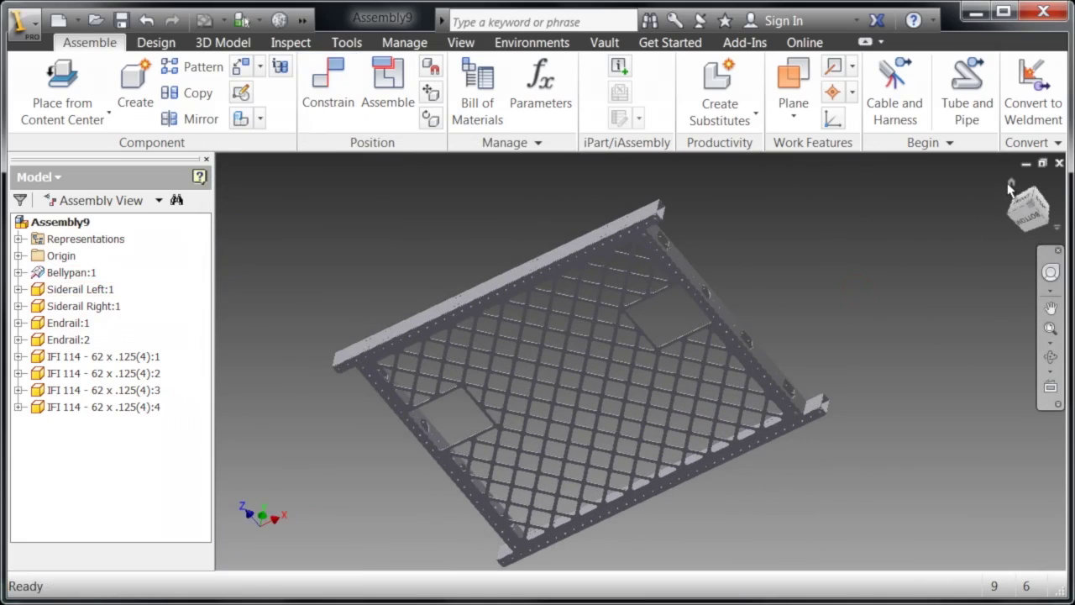
{"action": "left_click", "coordinate": [1011, 186]}
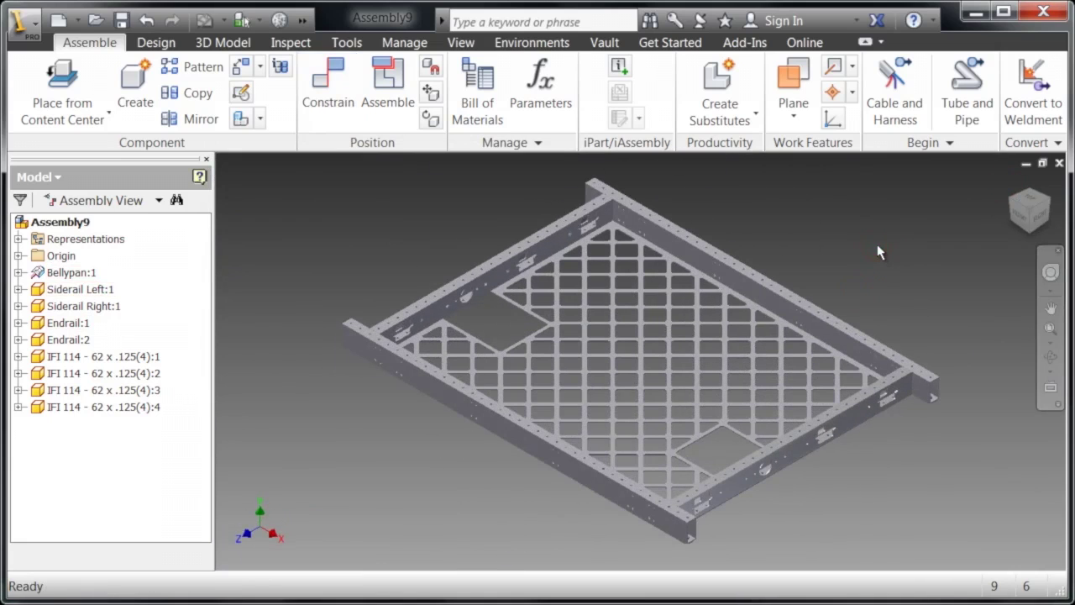